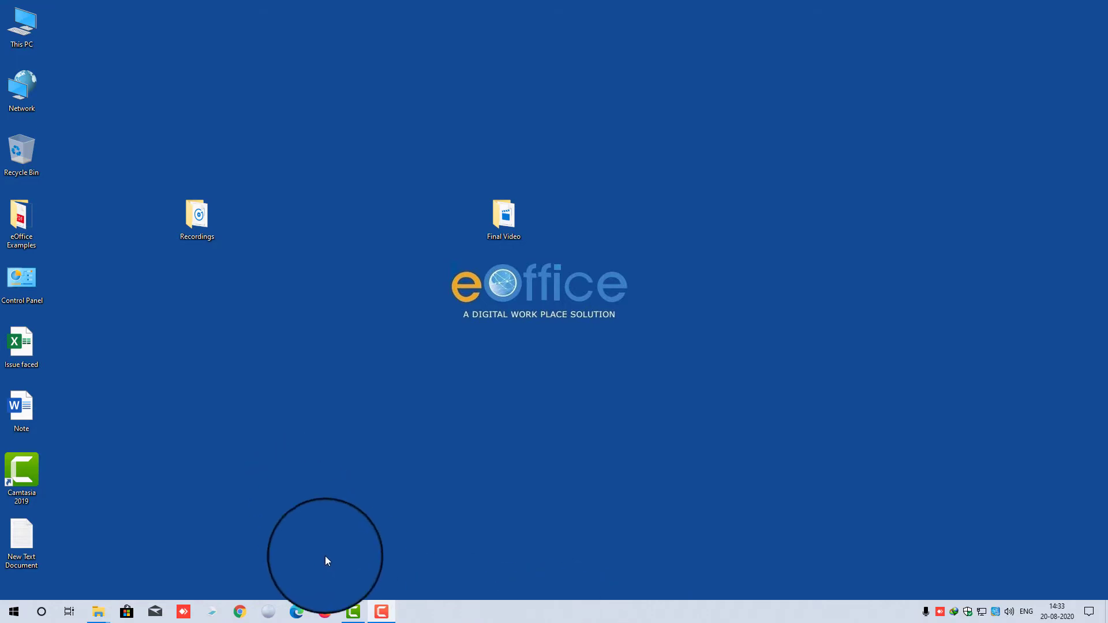
- Log into the ICAR eOffice portal from the Firefox bookmark with the saved login, then enter File Management System
left_click(329, 618)
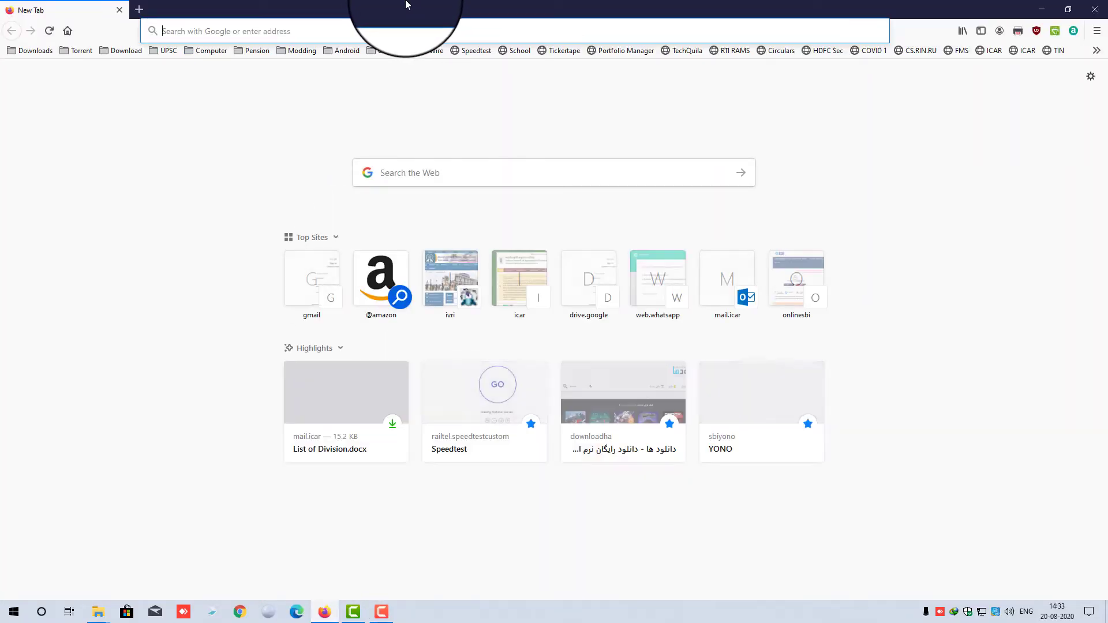
left_click(381, 50)
left_click(393, 67)
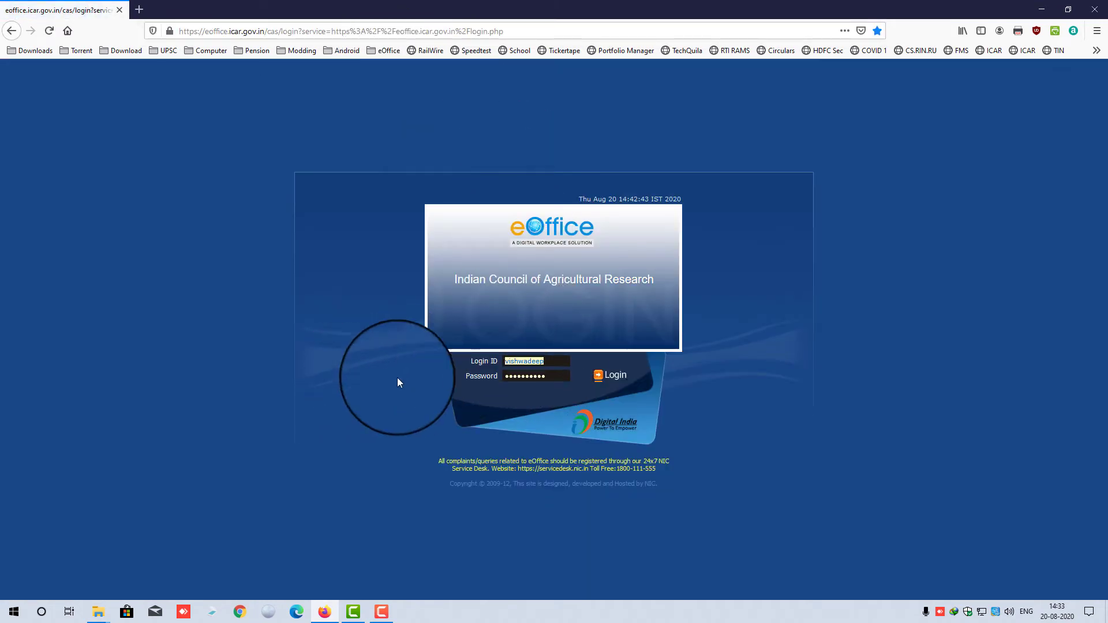
left_click(520, 361)
left_click(579, 404)
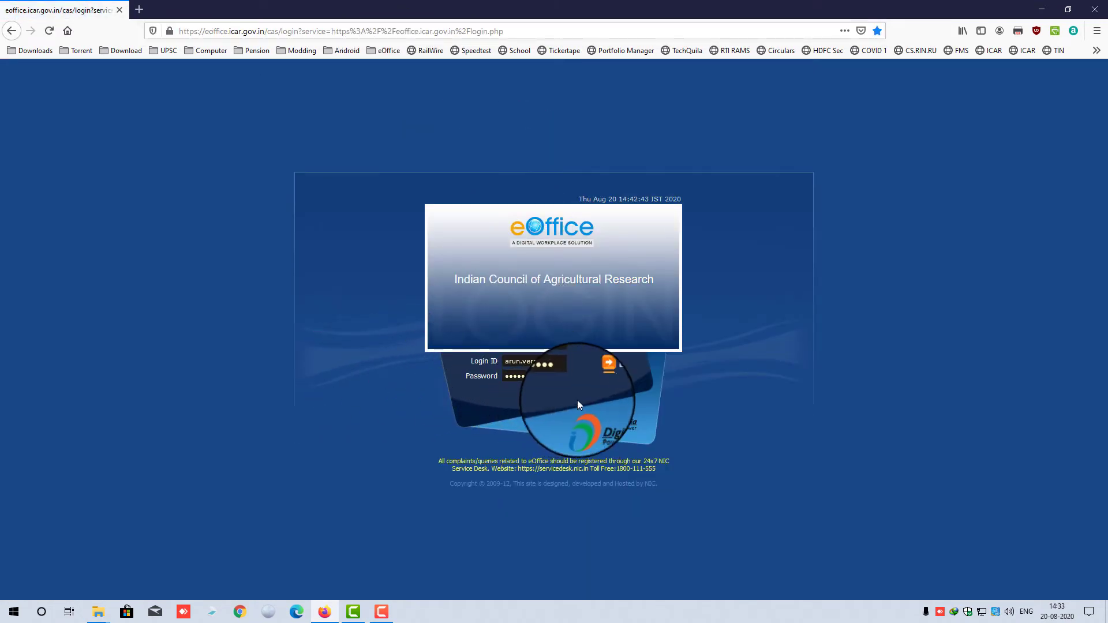
left_click(613, 375)
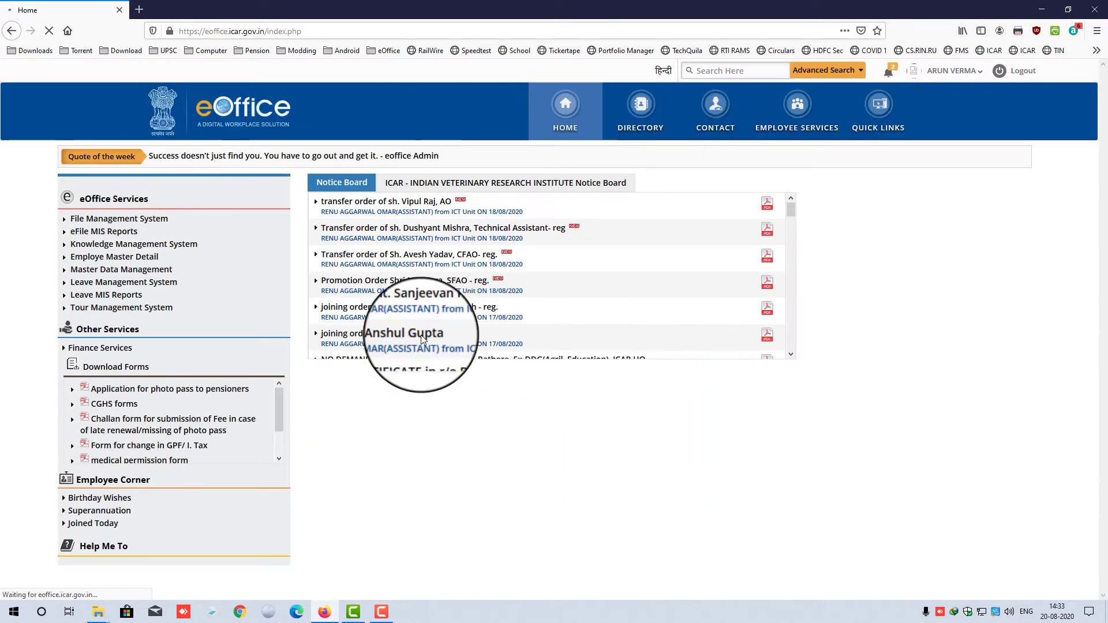
left_click(146, 223)
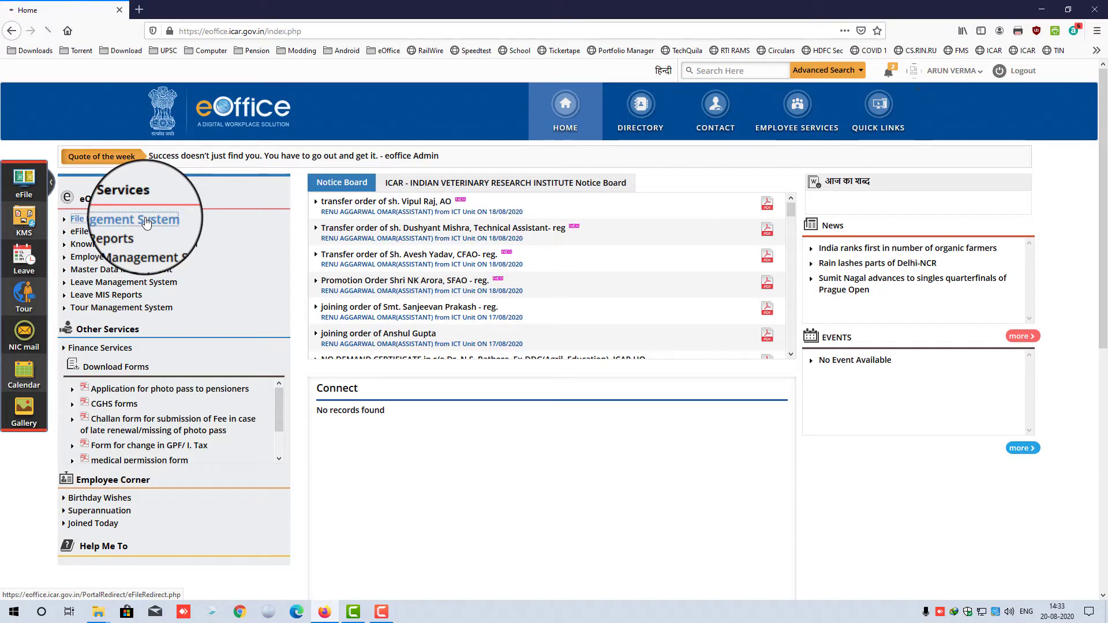
- Dismiss the multiple session alert and expand Receipts to list Training Diary 1 and 2
left_click(503, 322)
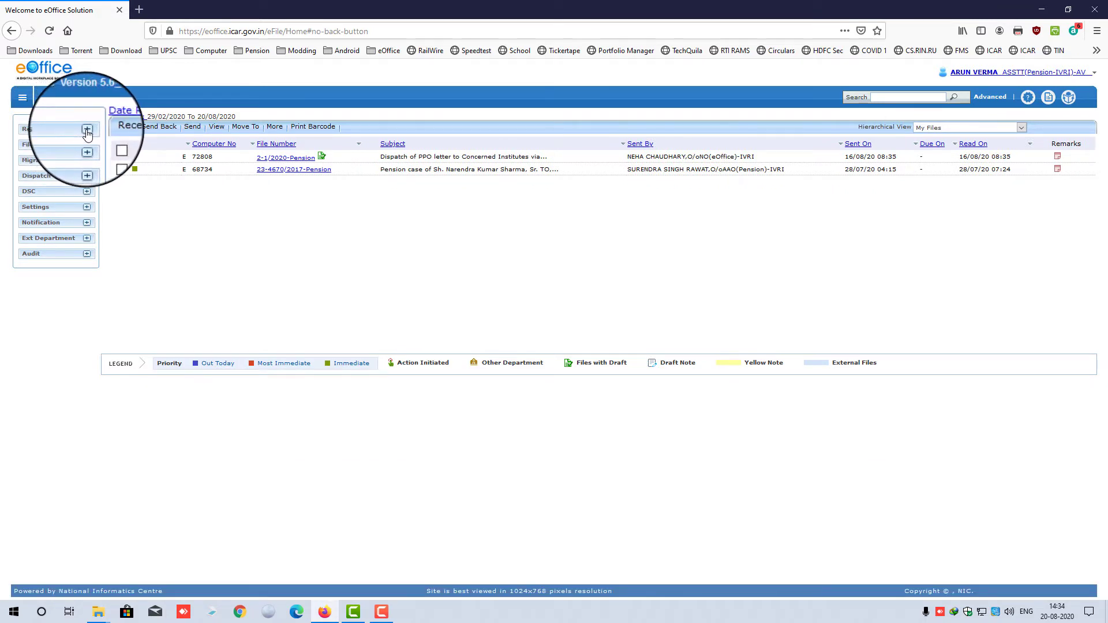
left_click(87, 130)
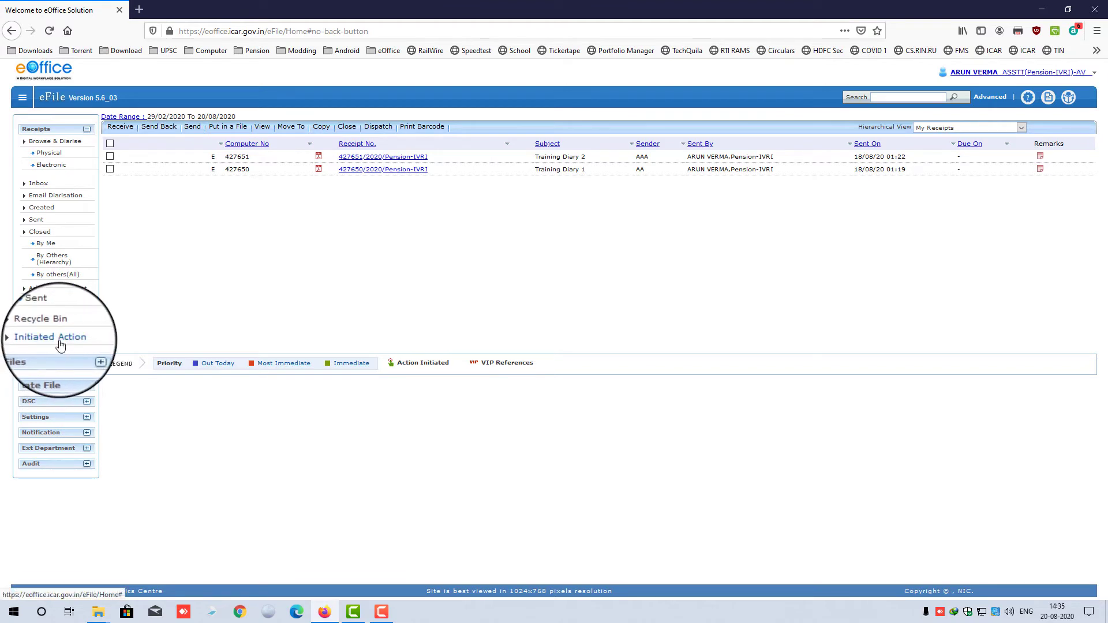
- Open the Electronic form under Receipts > Browse & Diarise
left_click(57, 167)
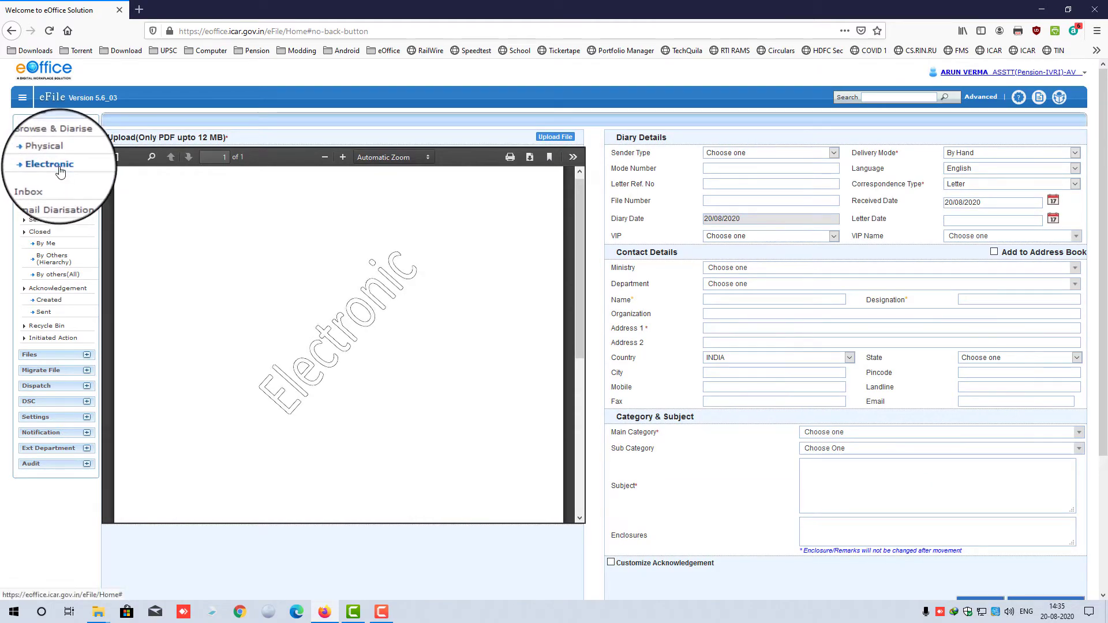
left_click(60, 169)
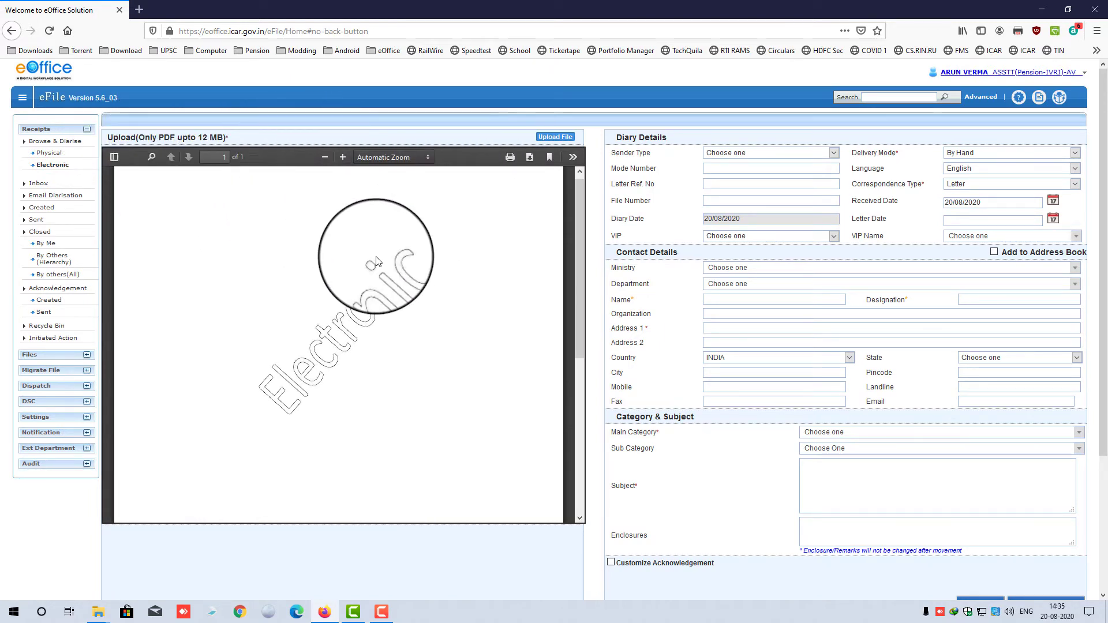
- Upload the DSC Example PDF from eOffice Examples as the receipt document
left_click(566, 137)
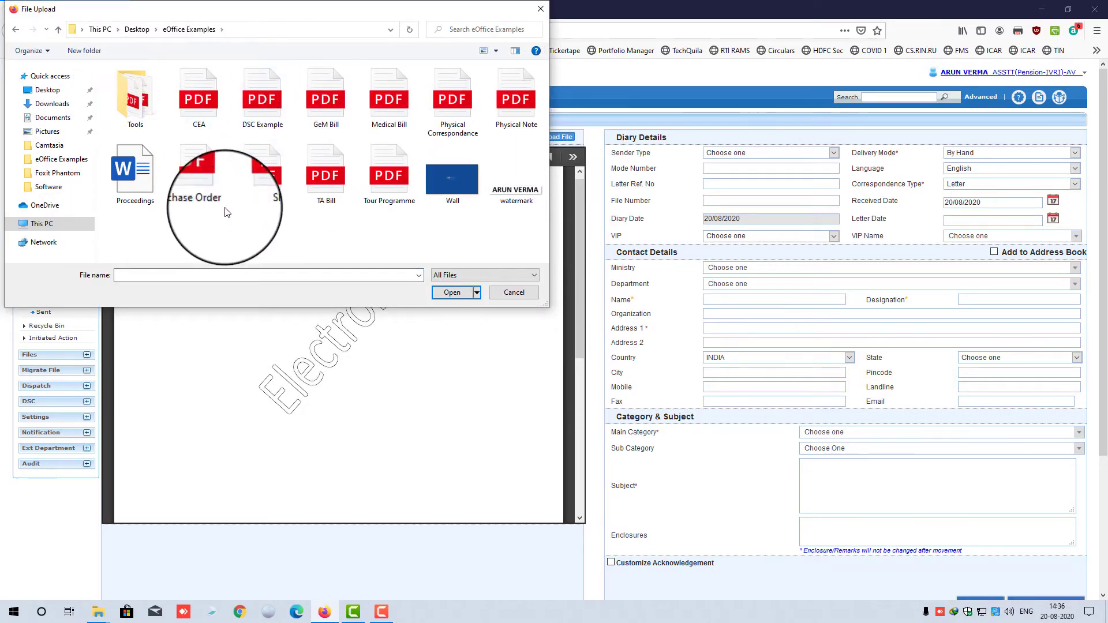
double_click(257, 101)
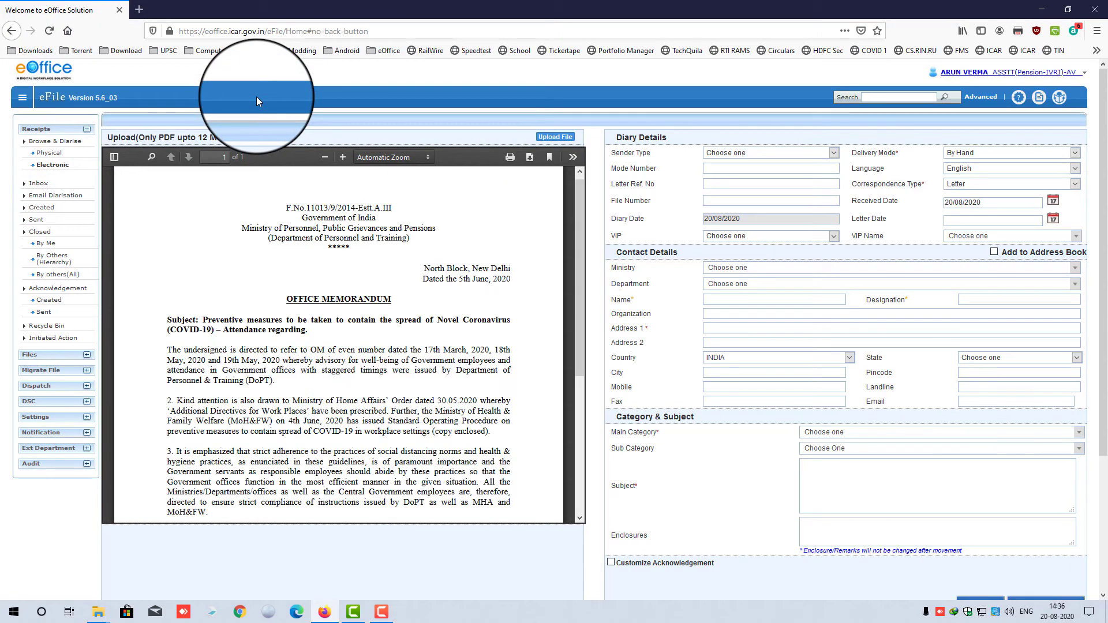
scroll(427, 280, "down", 10)
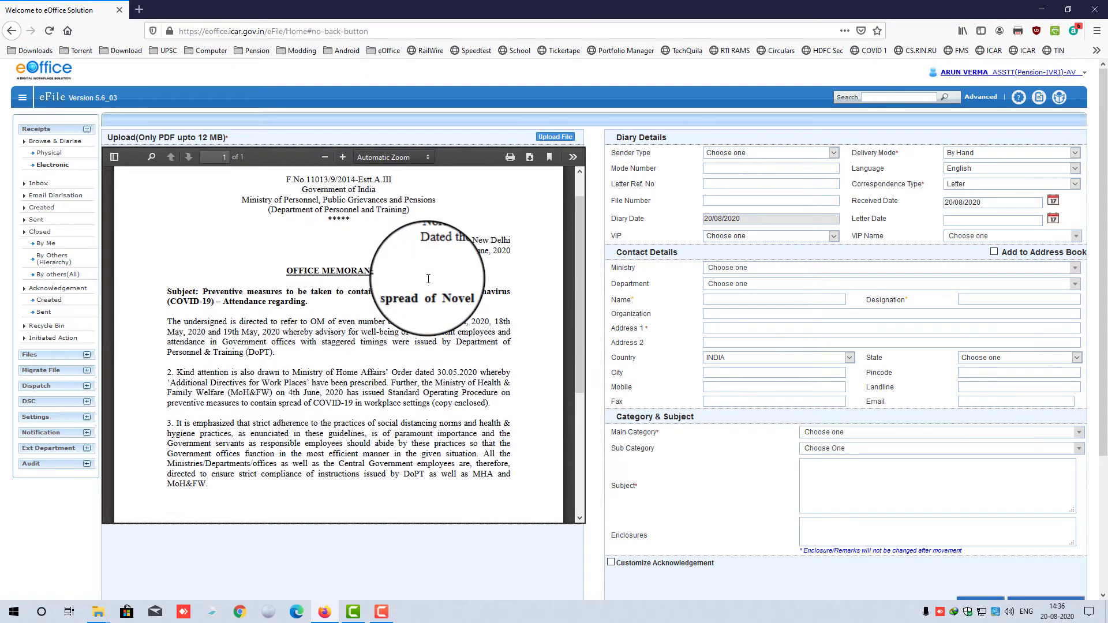
scroll(415, 268, "up", 10)
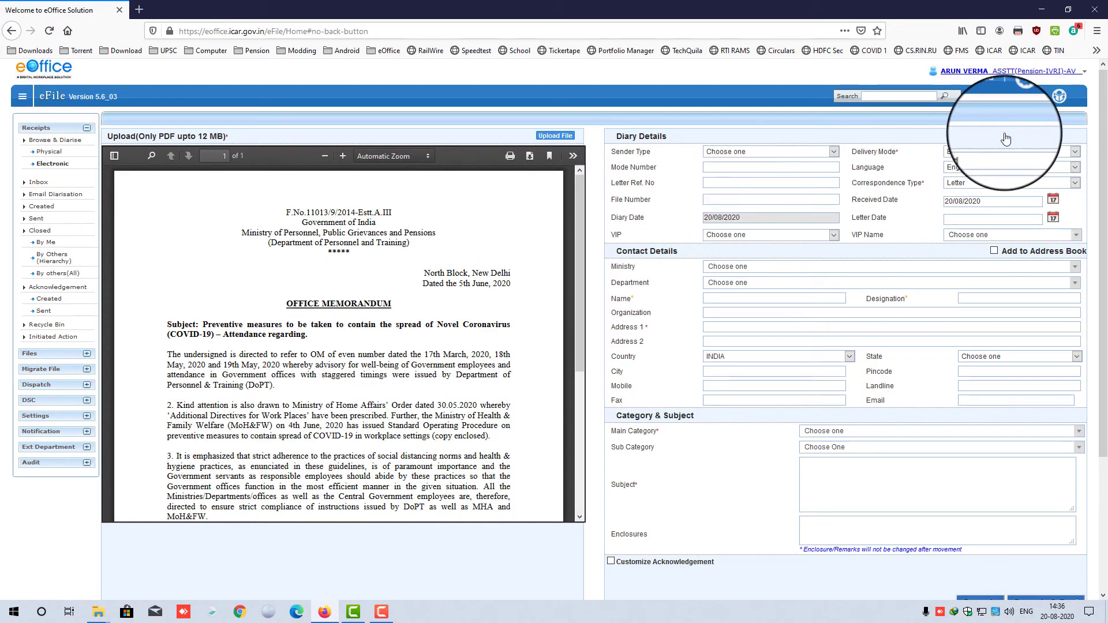
left_click(762, 152)
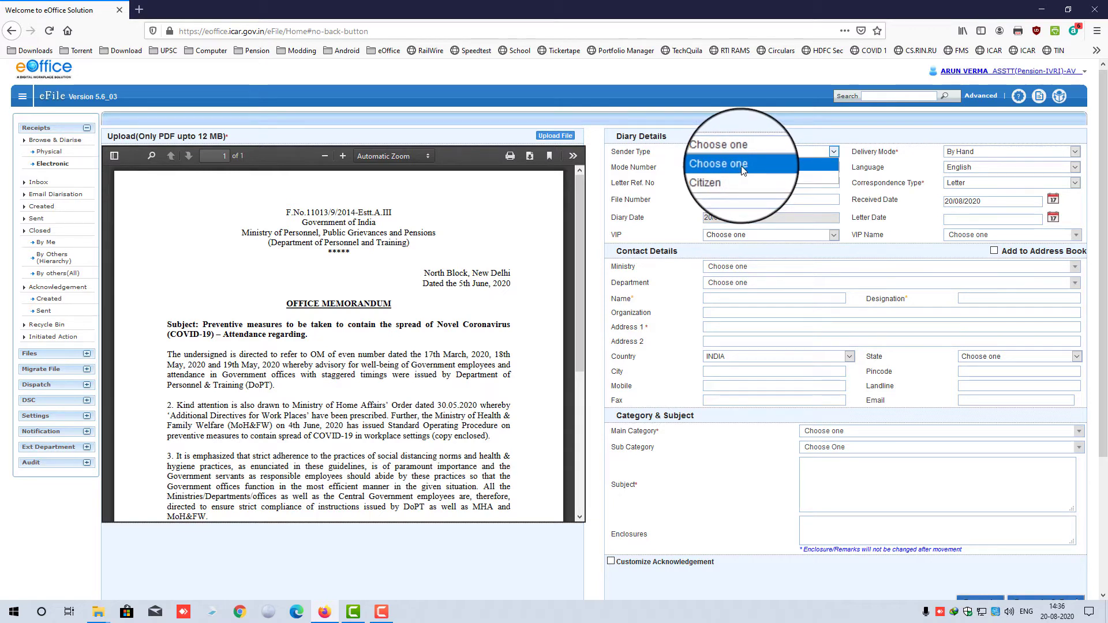
- Leave Sender Type at Choose one after briefly trying Citizen
left_click(742, 167)
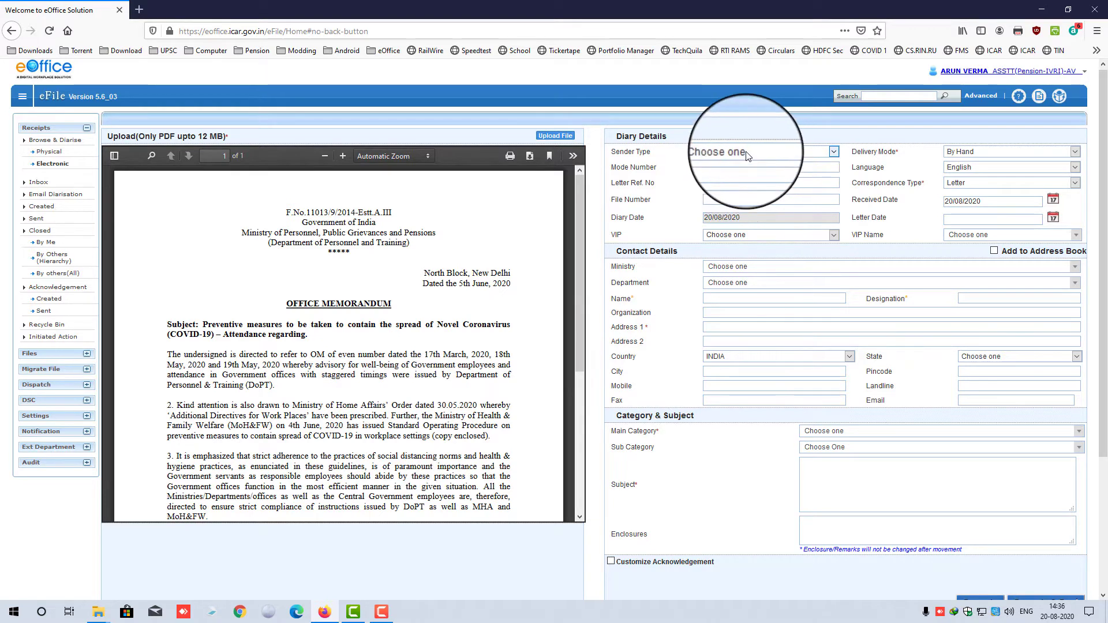
left_click(746, 151)
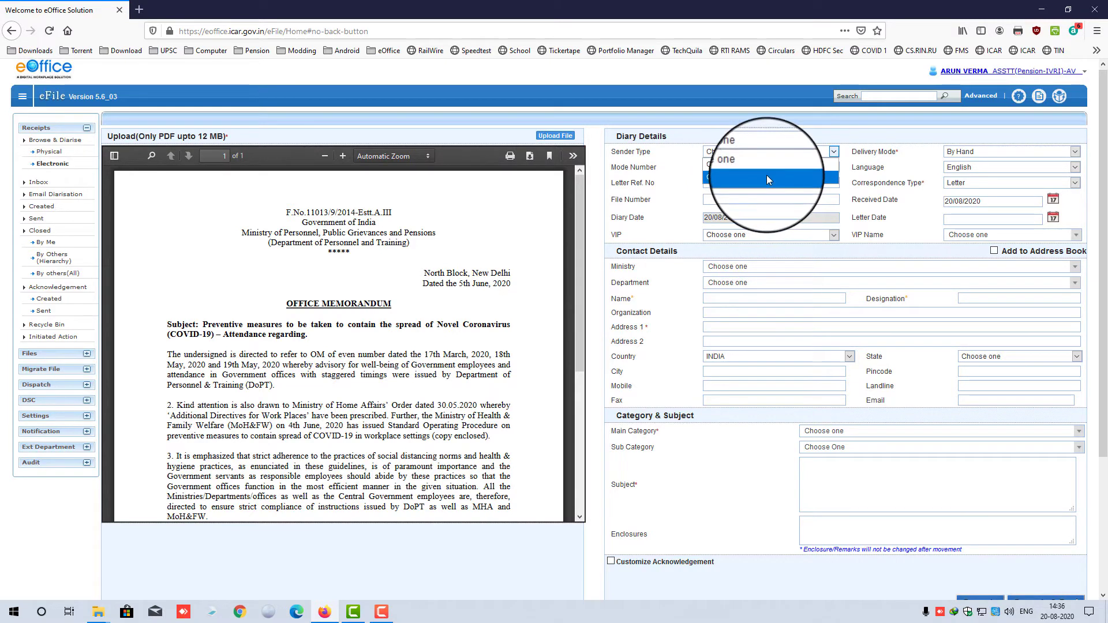
left_click(767, 180)
left_click(767, 153)
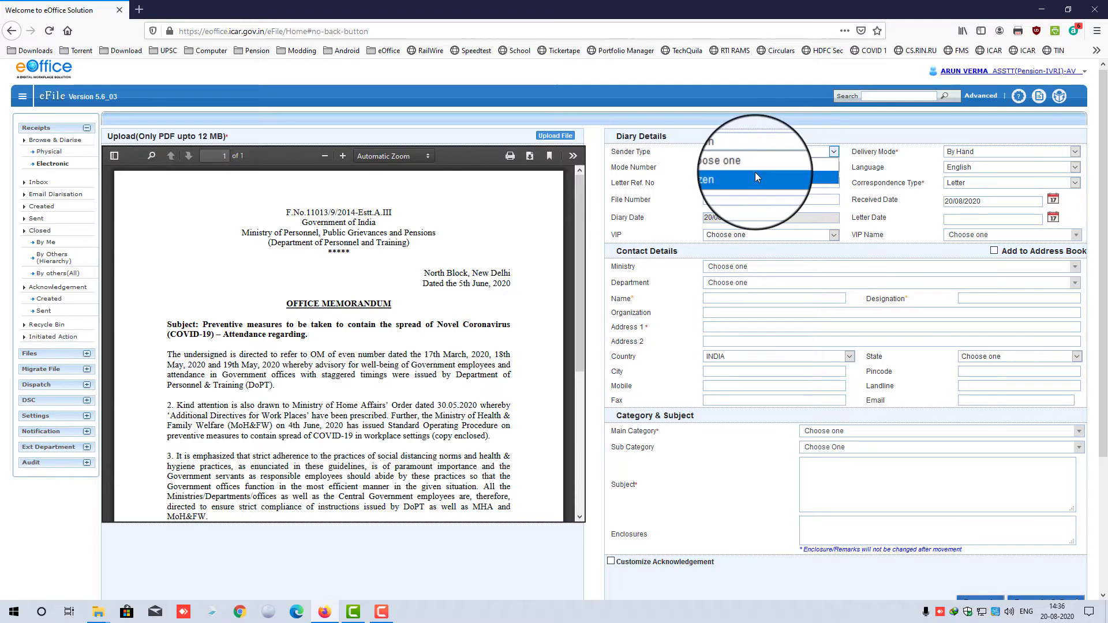
left_click(755, 168)
- Set Delivery Mode to By Post and keep Correspondence Type as Letter
left_click(982, 152)
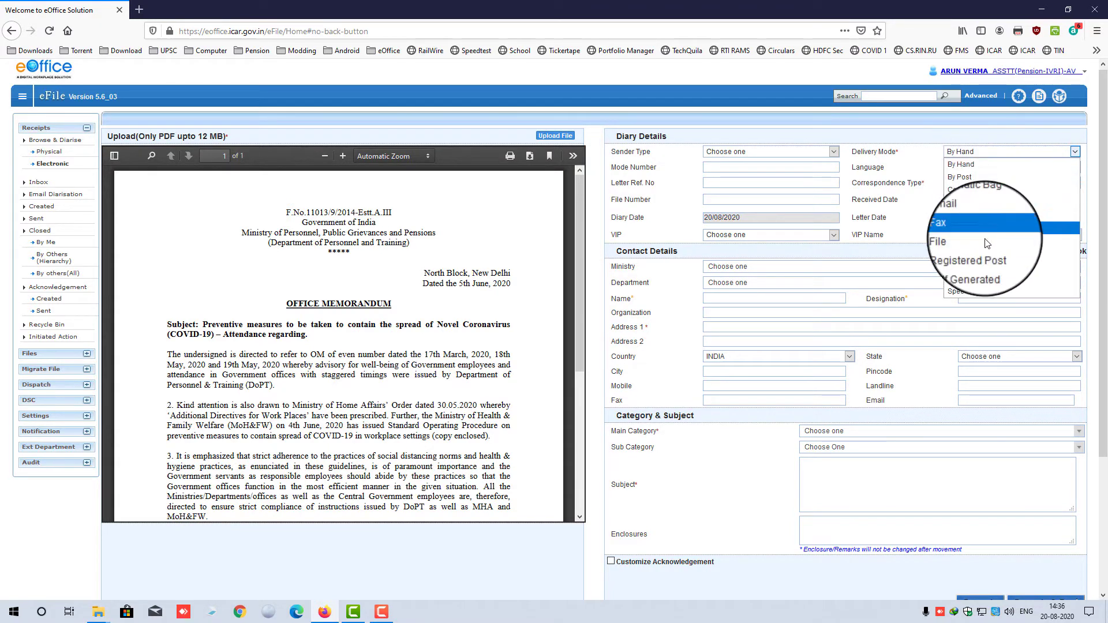
left_click(991, 184)
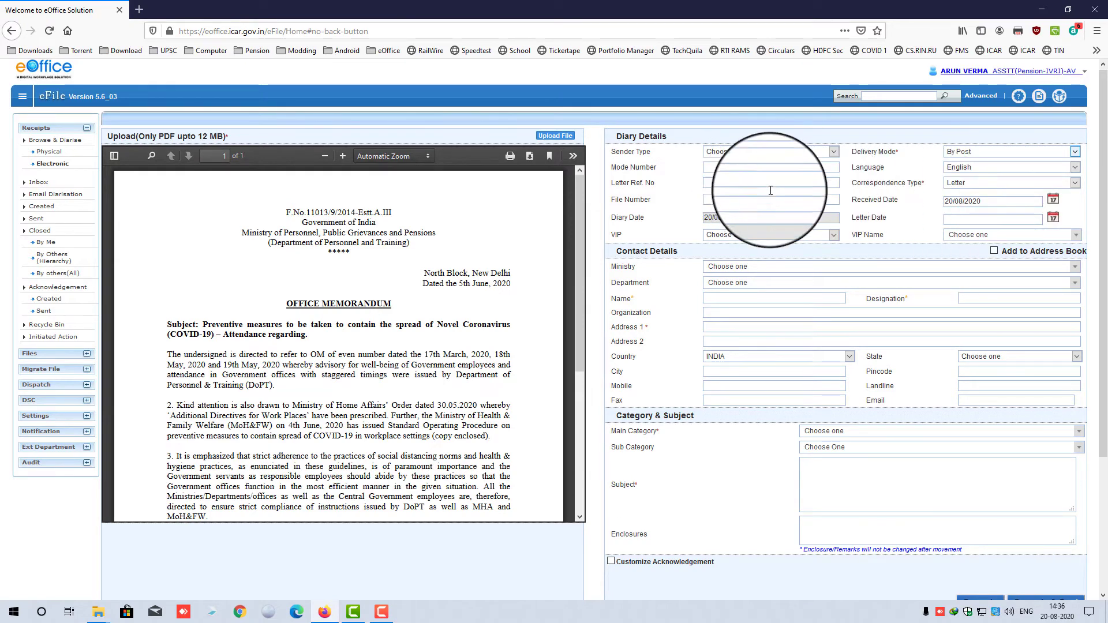
left_click(973, 184)
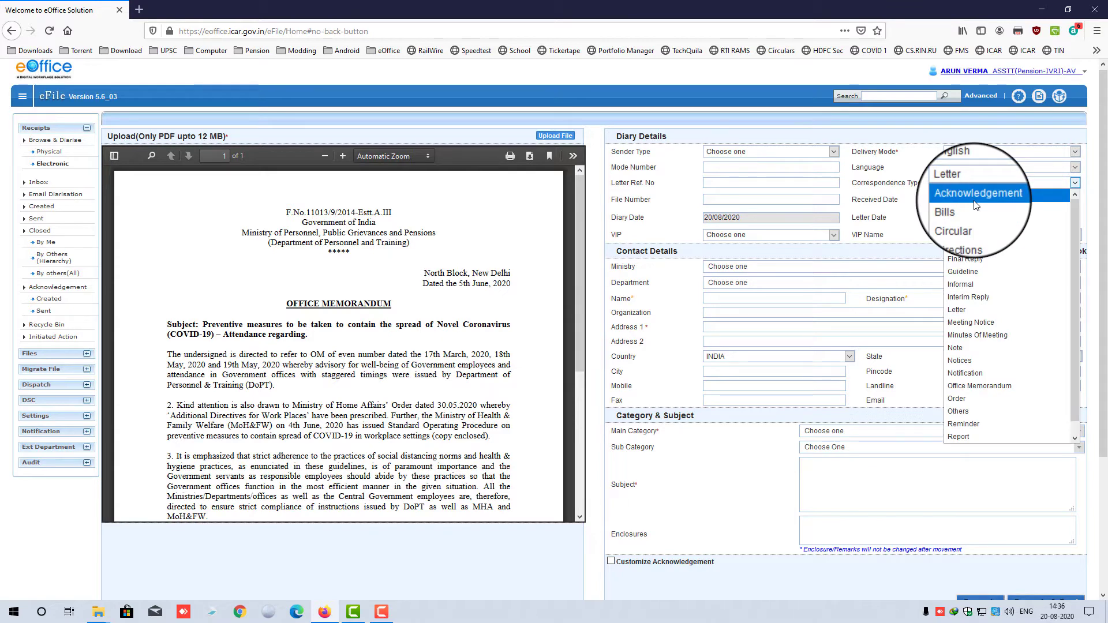
scroll(506, 312, "down", 1)
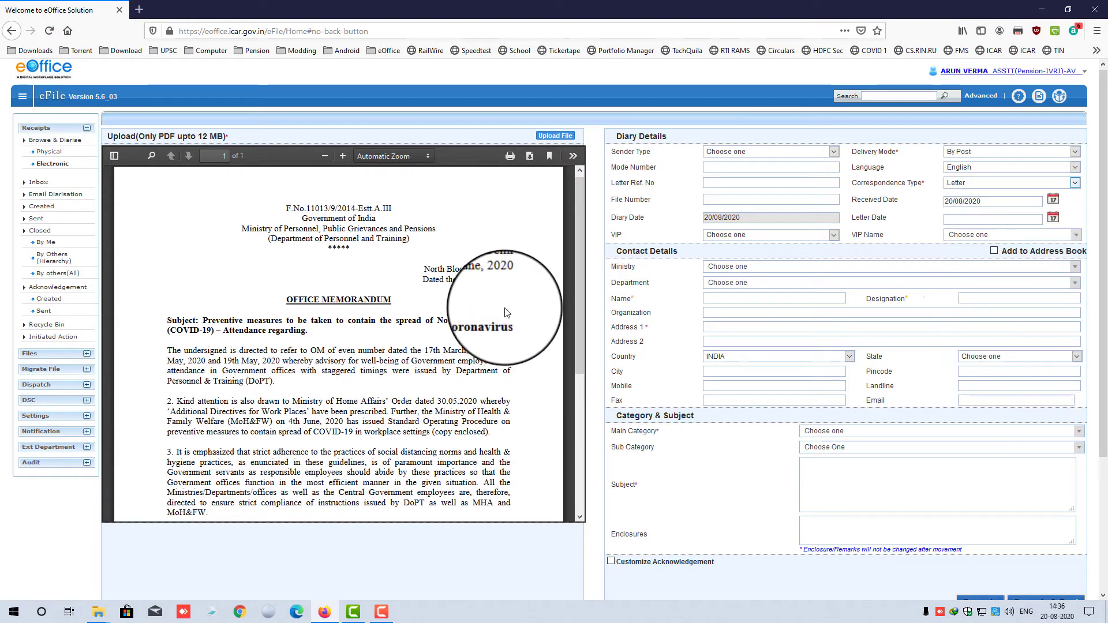
scroll(506, 313, "down", 3)
scroll(543, 295, "up", 2)
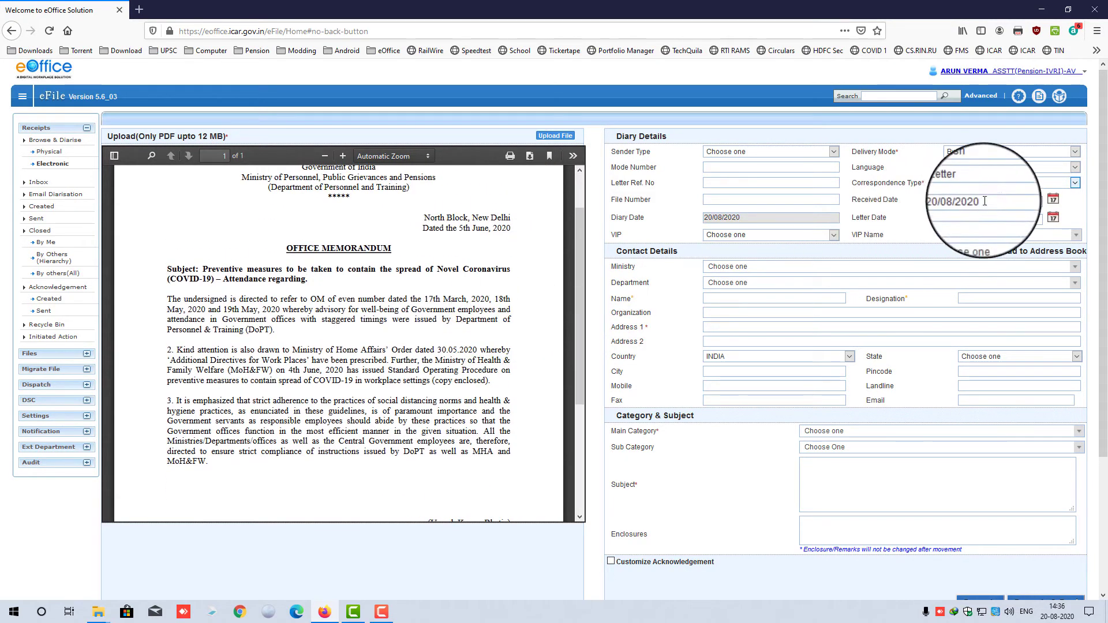
left_click(1016, 183)
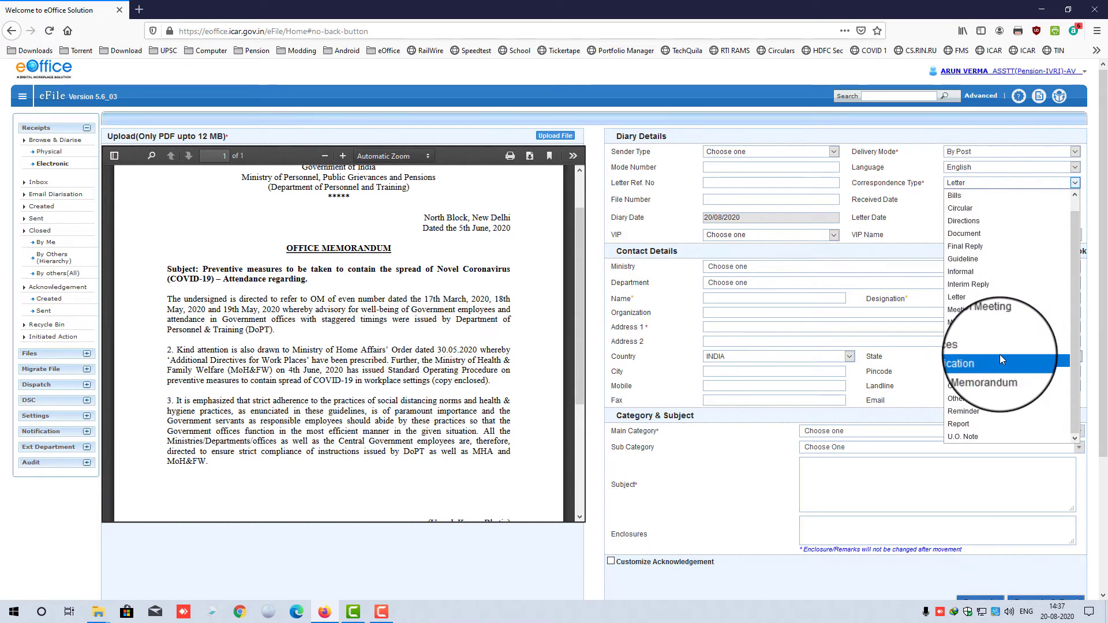
scroll(1013, 199, "up", 1)
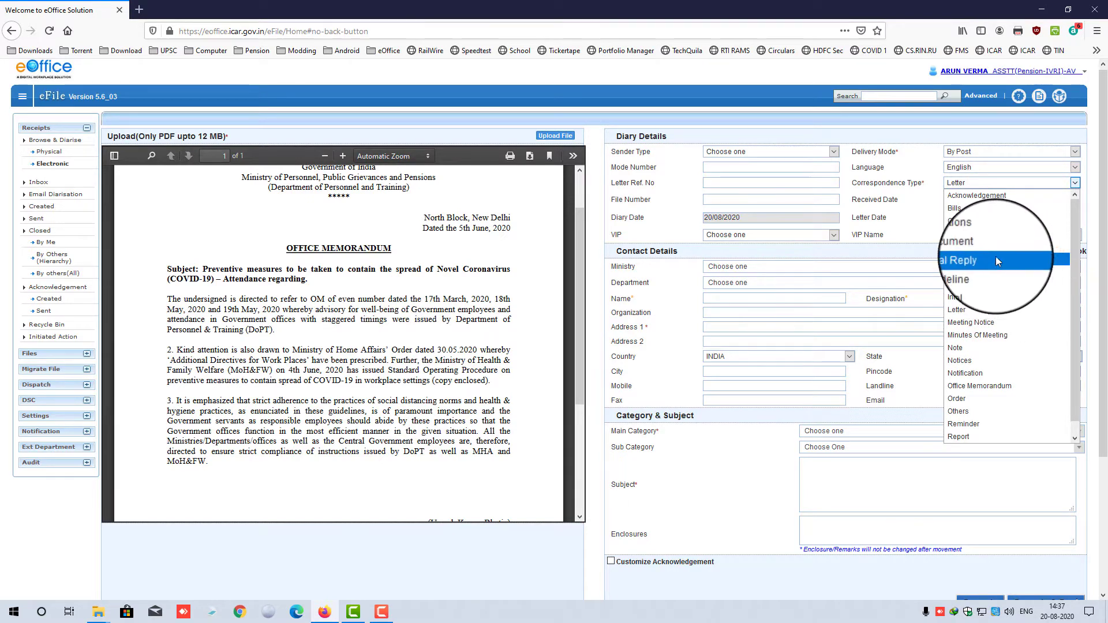
scroll(998, 321, "down", 1)
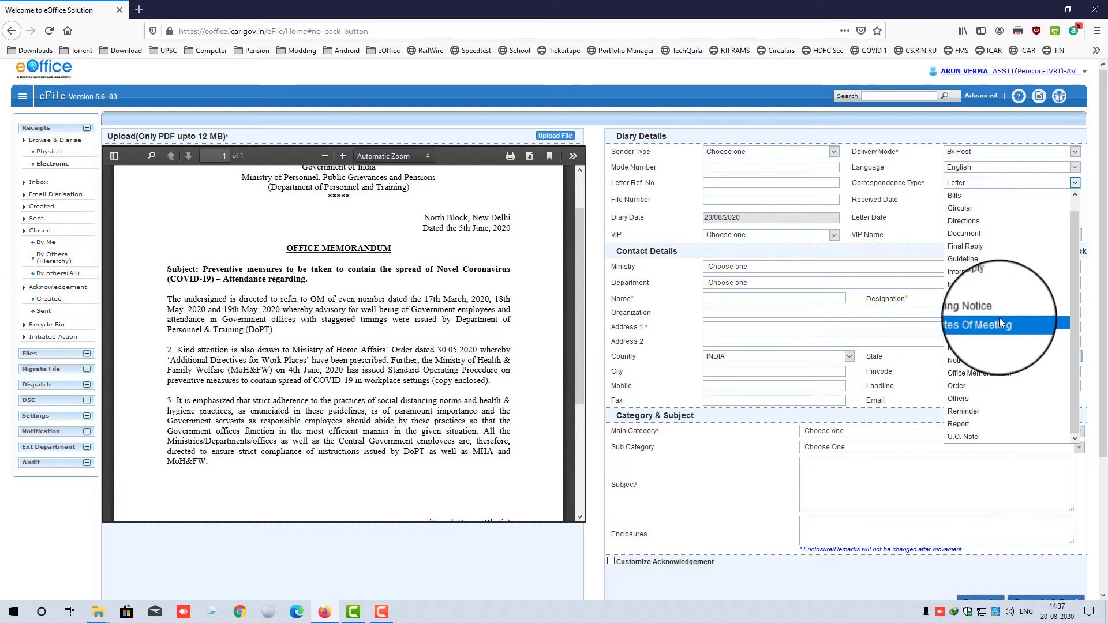
left_click(914, 216)
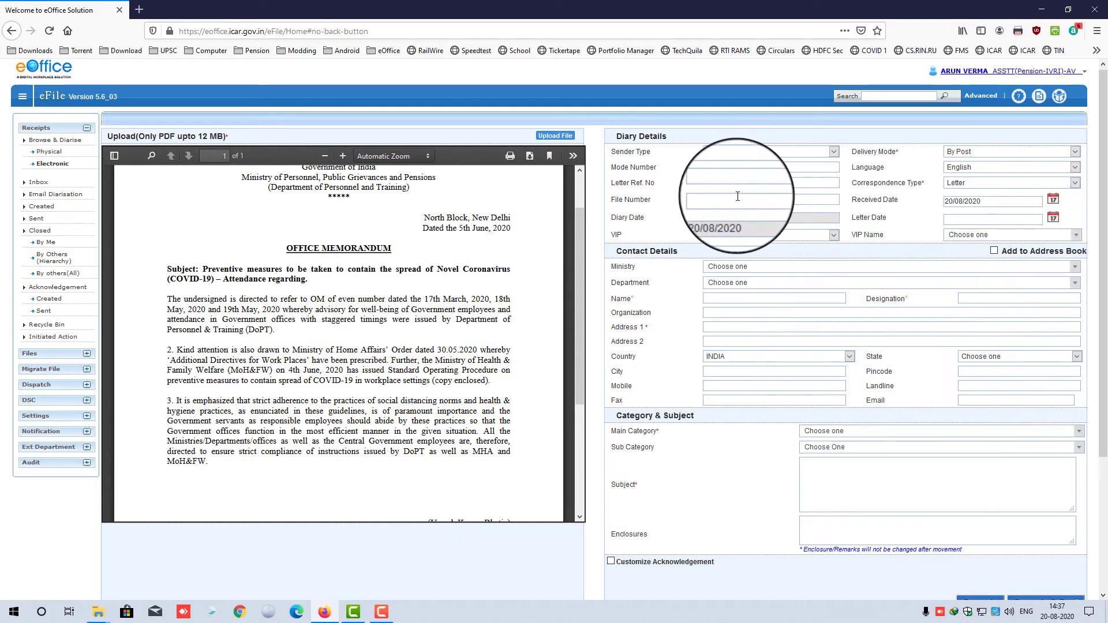
left_click(787, 200)
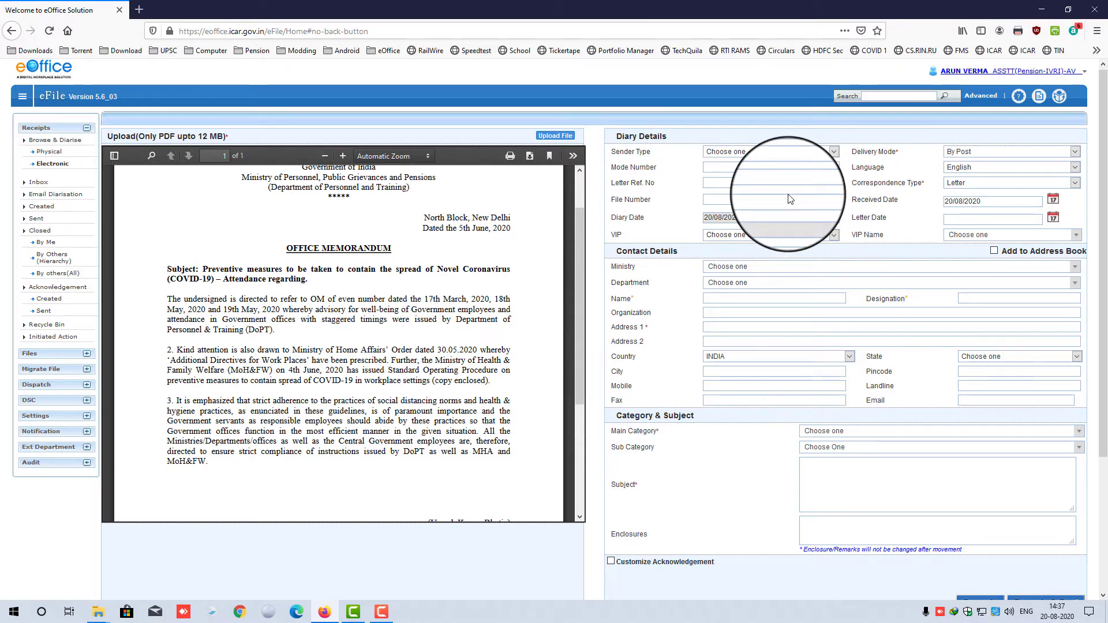
scroll(454, 281, "up", 2)
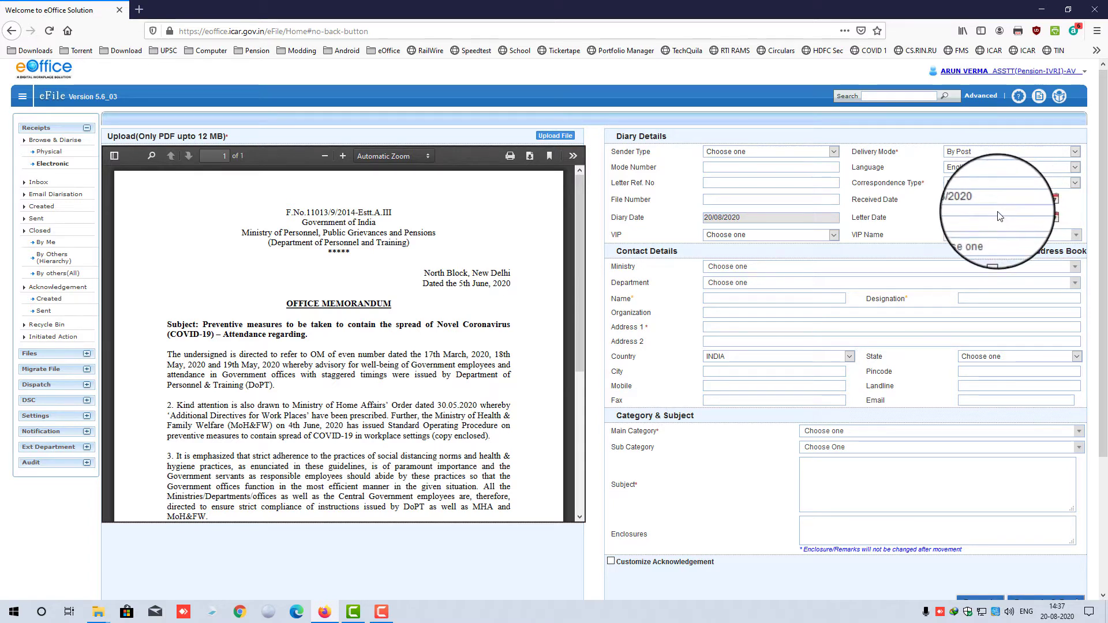
- Set the Letter Date to 05/06/2020, matching the memorandum's 5th June 2020 date
left_click(1052, 219)
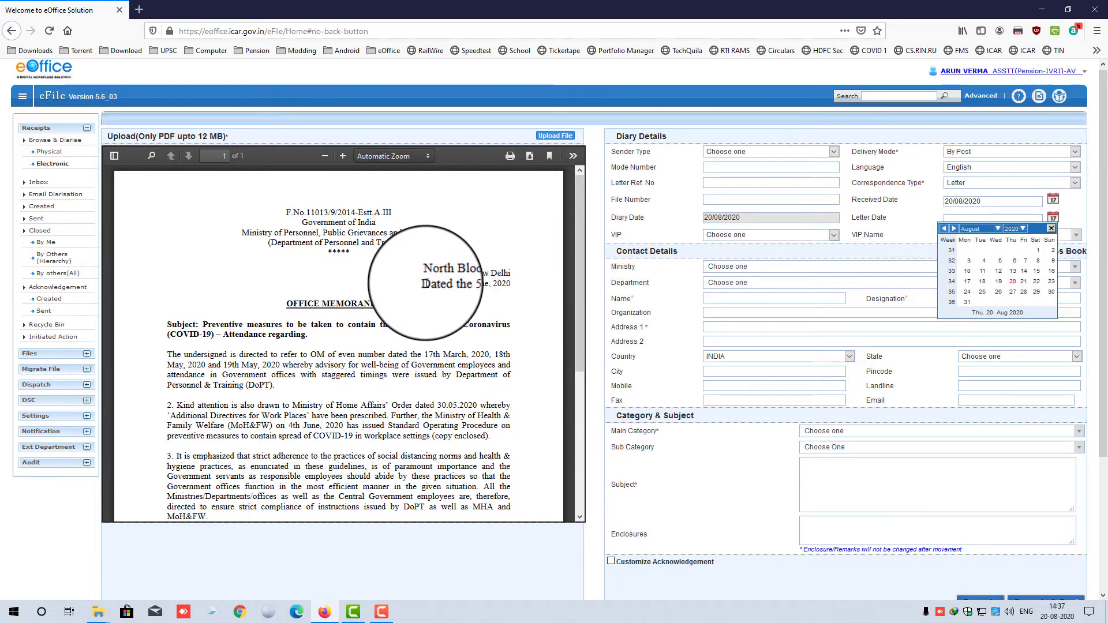
left_click_drag(423, 284, 513, 284)
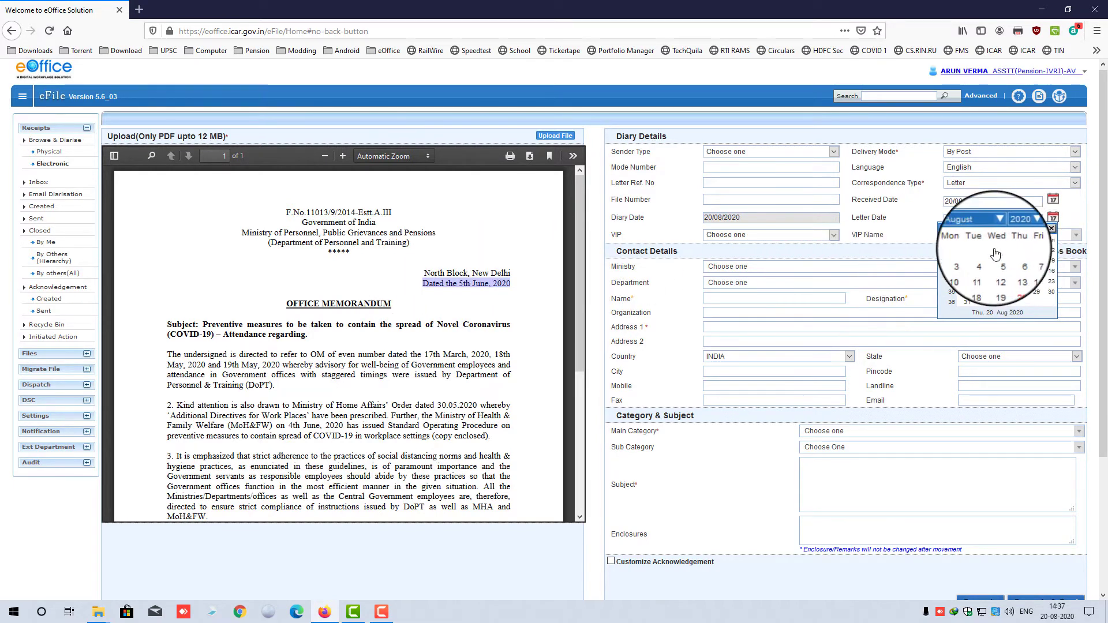
left_click(988, 230)
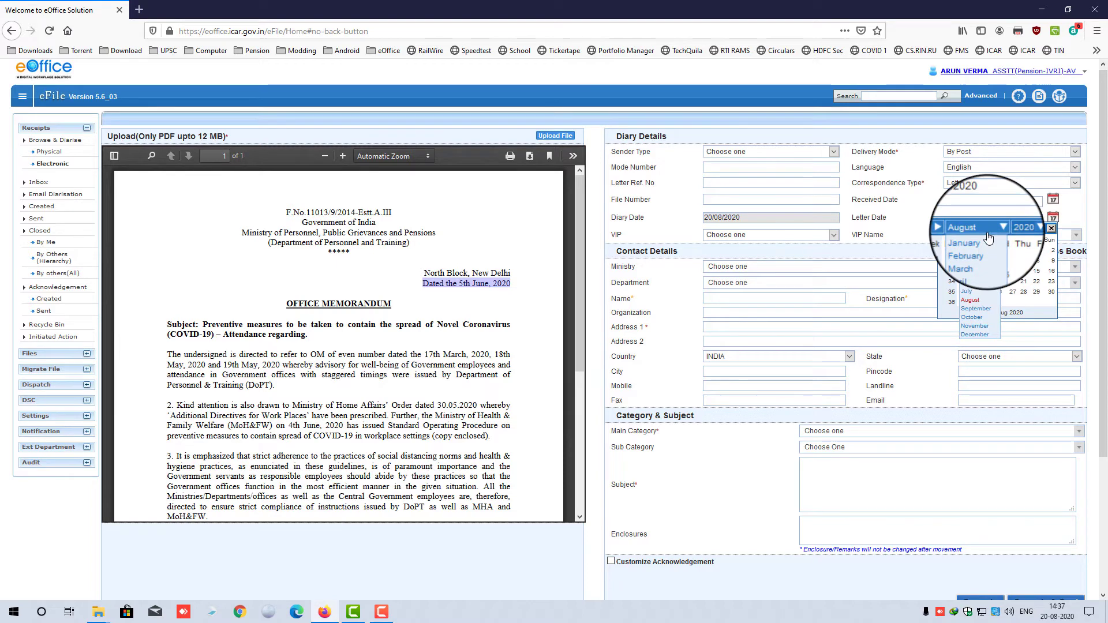
left_click(970, 283)
left_click(1041, 246)
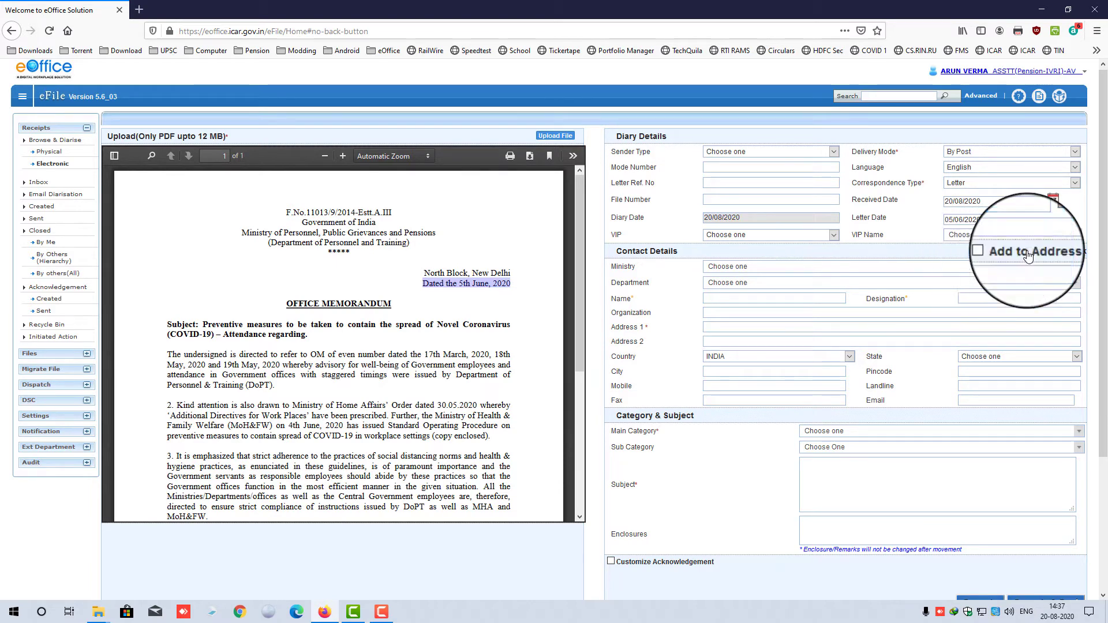
left_click_drag(747, 218, 698, 220)
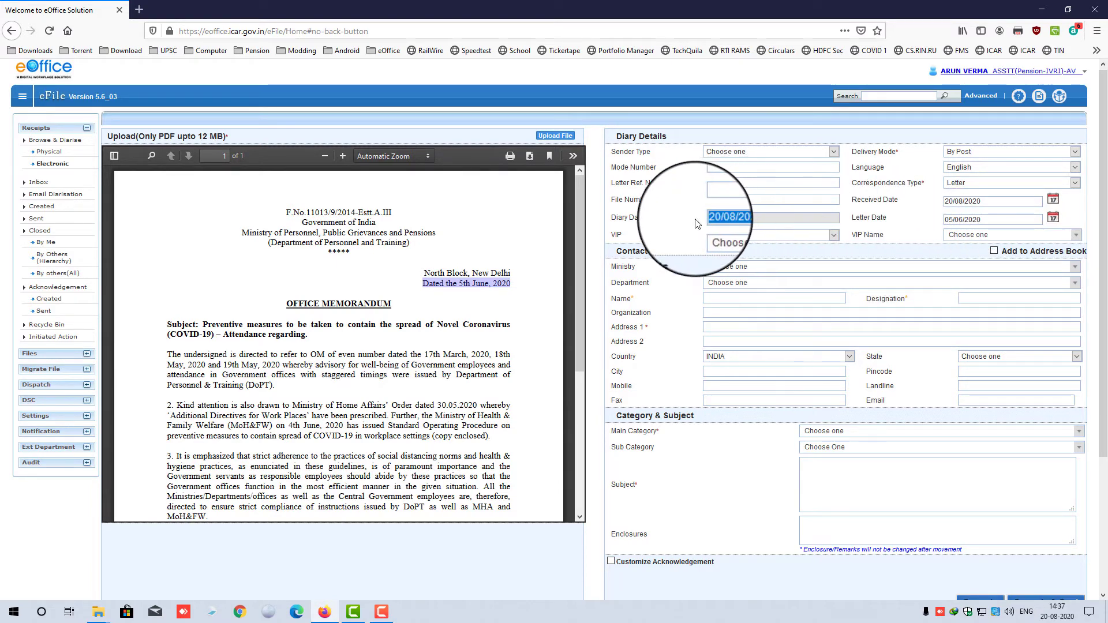
- Collapse the Contact Details section and leave the VIP type unselected
left_click(812, 253)
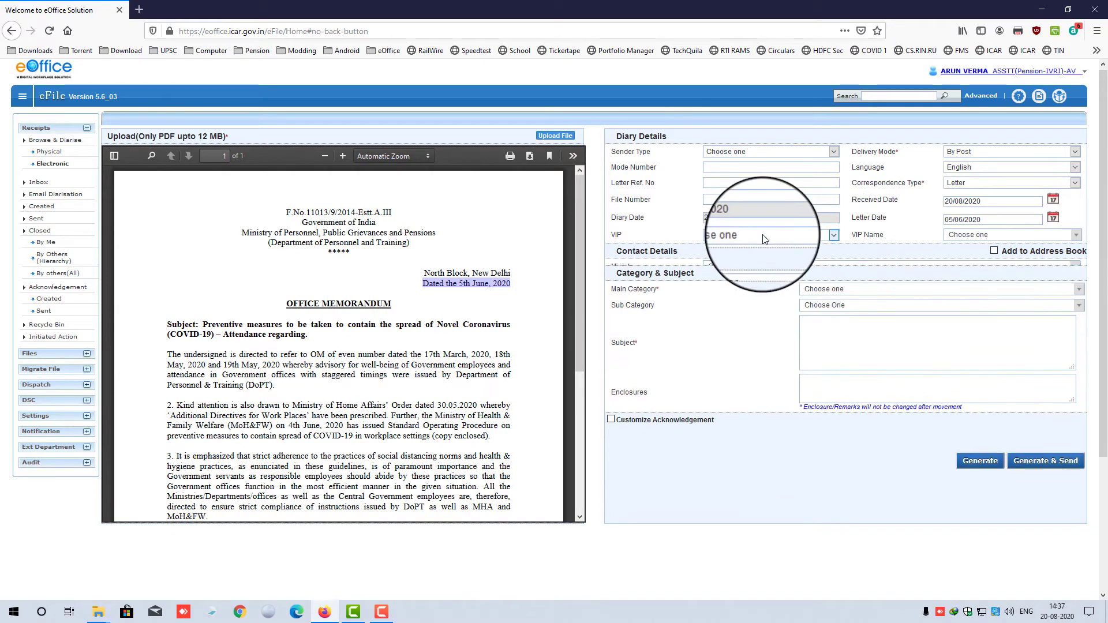
left_click(763, 235)
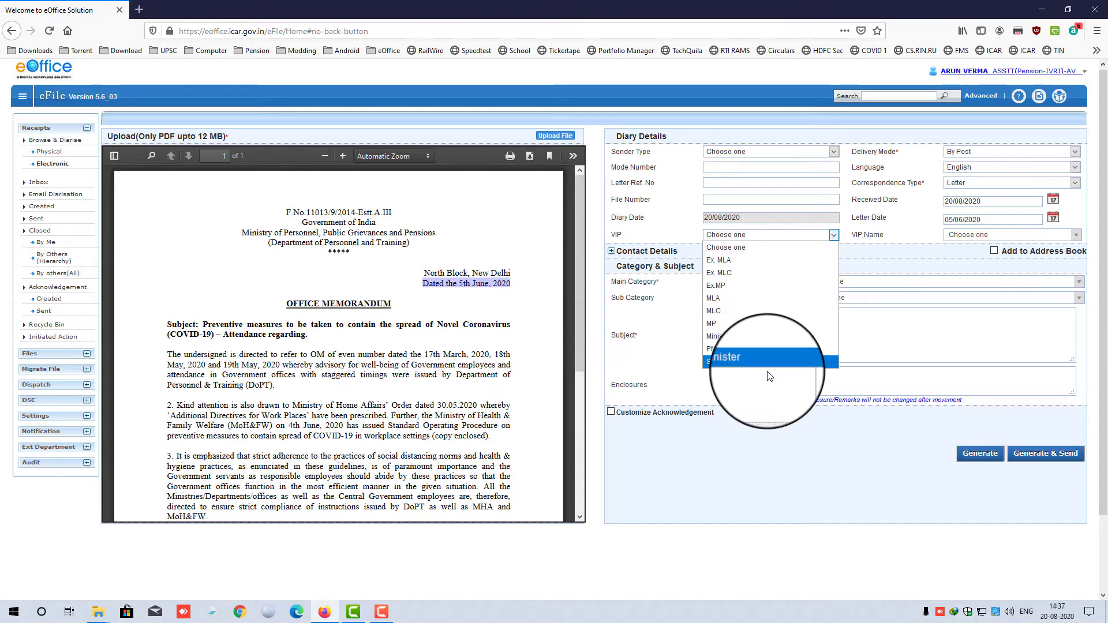
left_click(895, 209)
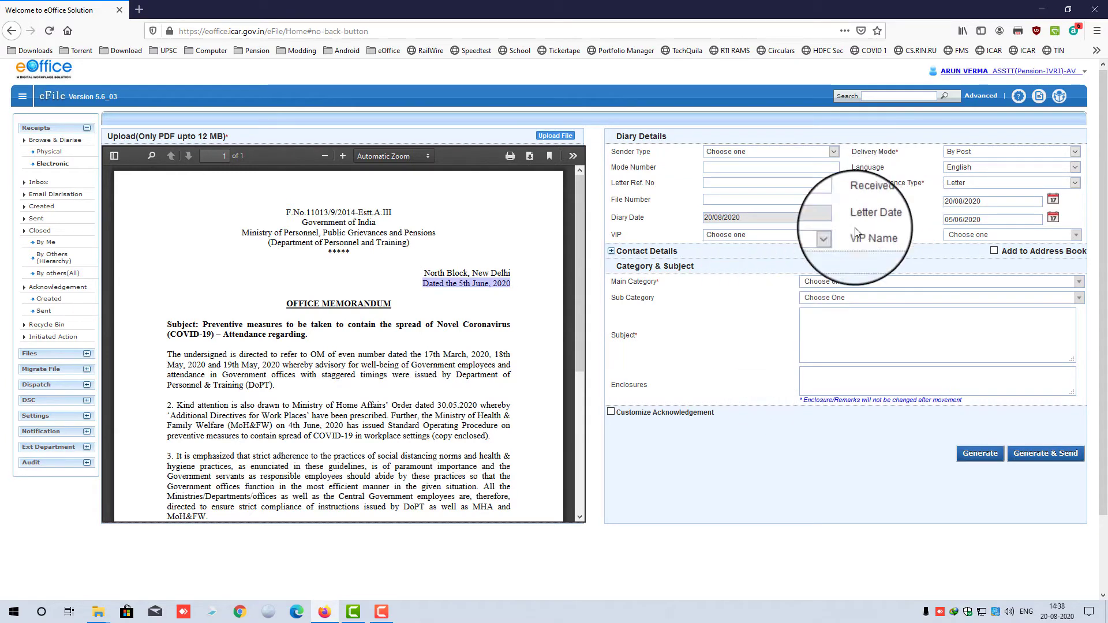
- Choose Indian Council of Agricultural Research as ministry and Indian Veterinary Research Institute, Izatnagar as department
left_click(647, 251)
scroll(685, 303, "down", 2)
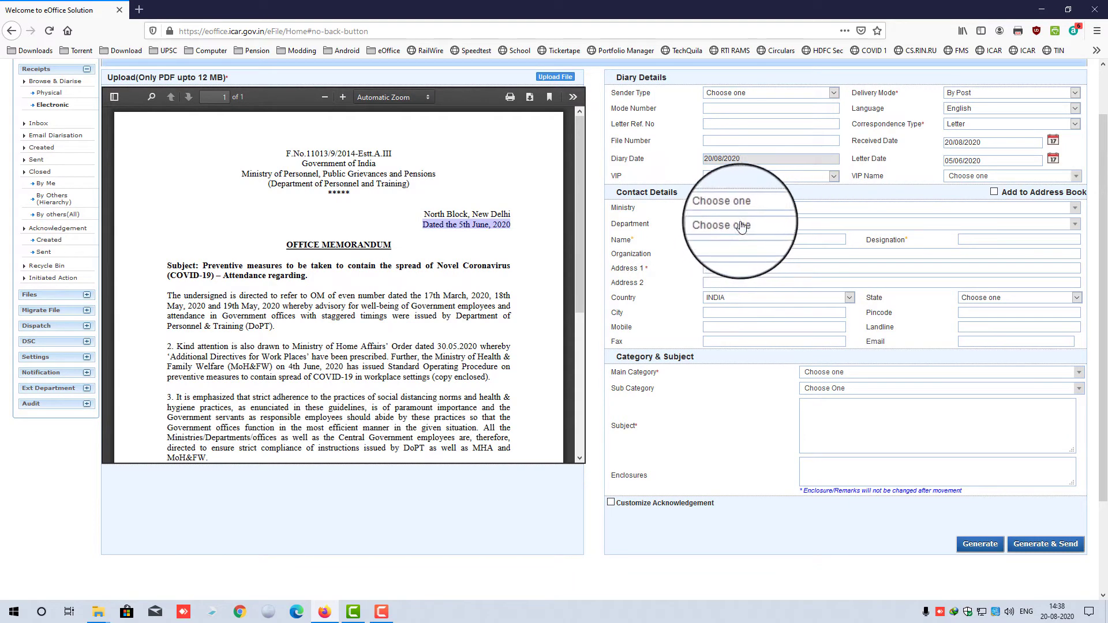
left_click(768, 212)
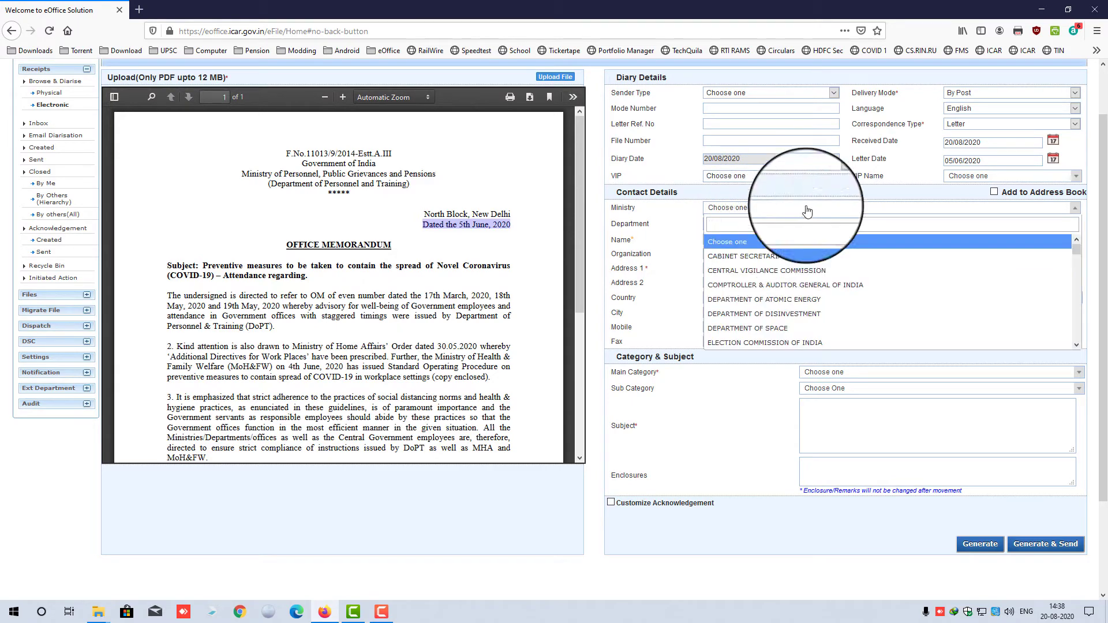
type("council")
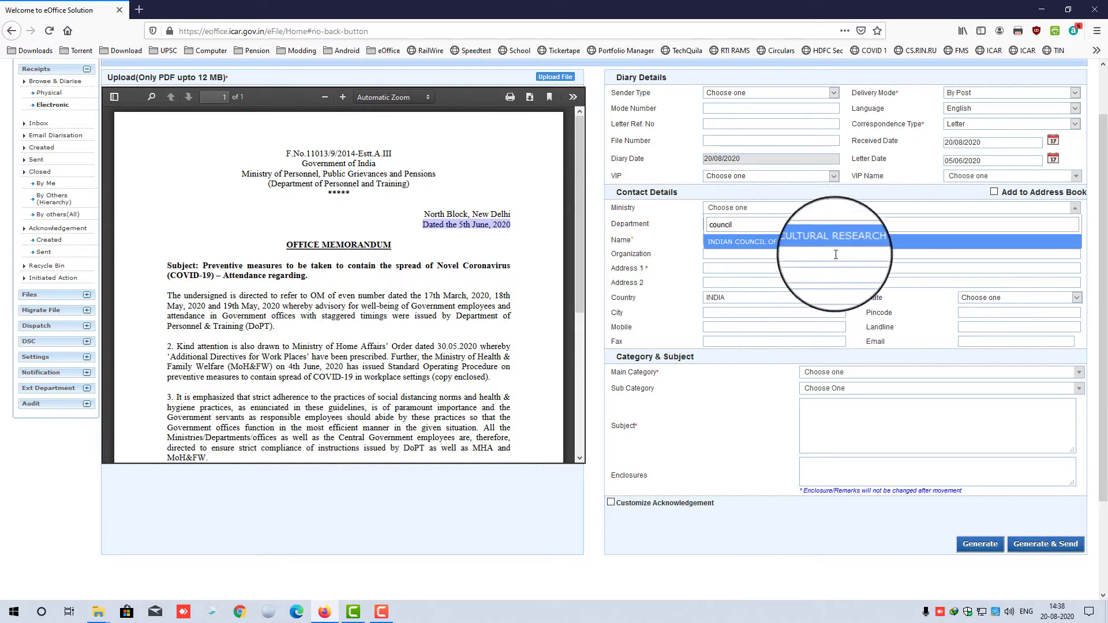
left_click(812, 242)
left_click(803, 228)
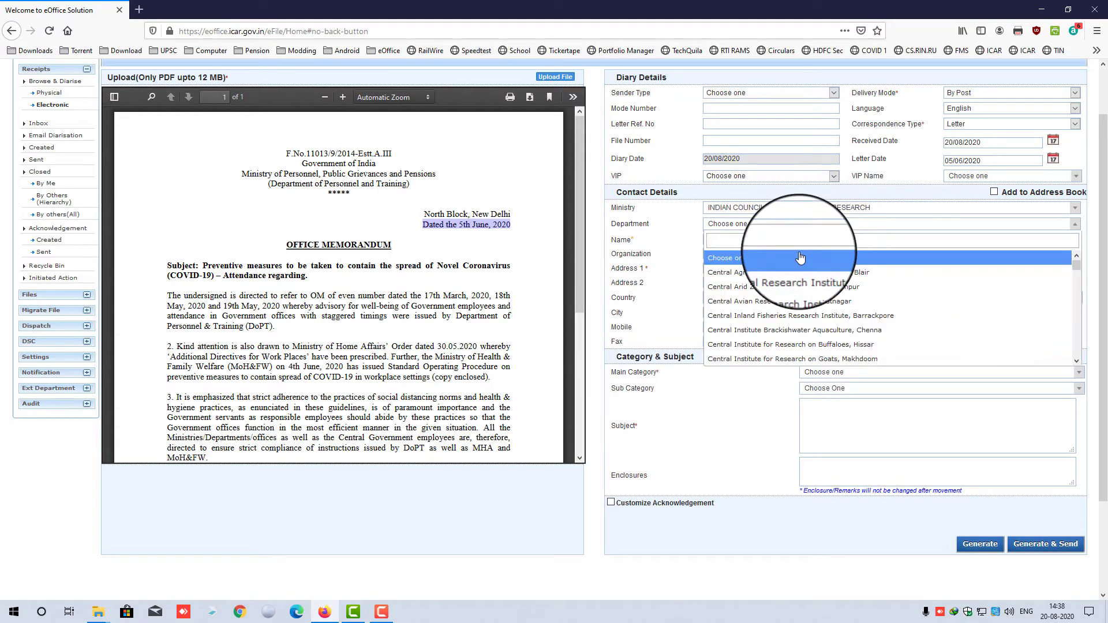
type("vet")
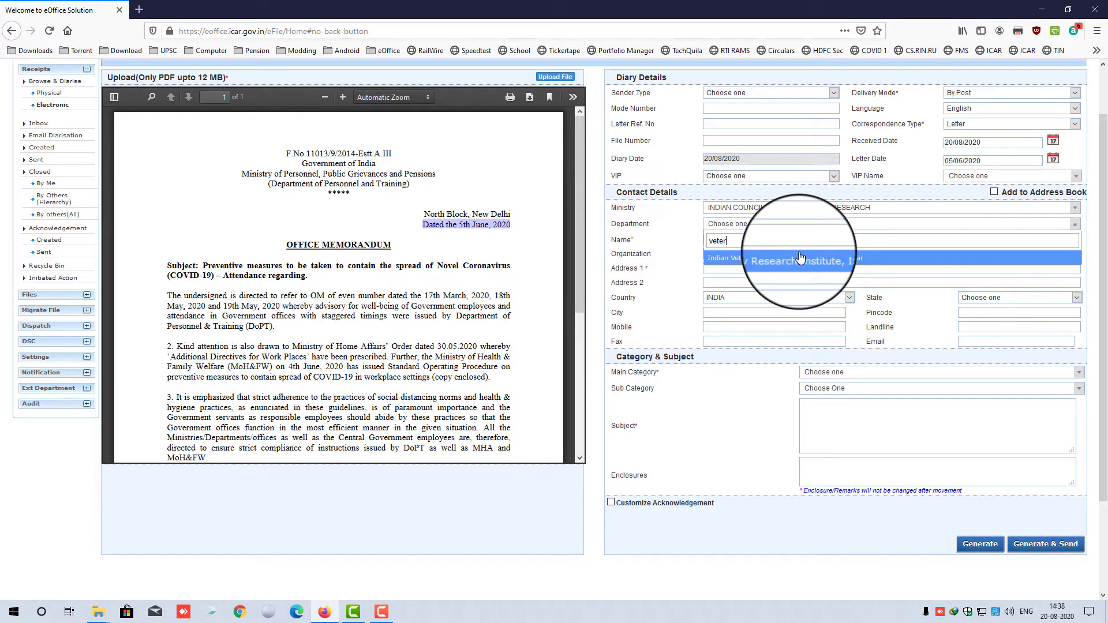
type("er")
left_click(800, 259)
left_click(893, 225)
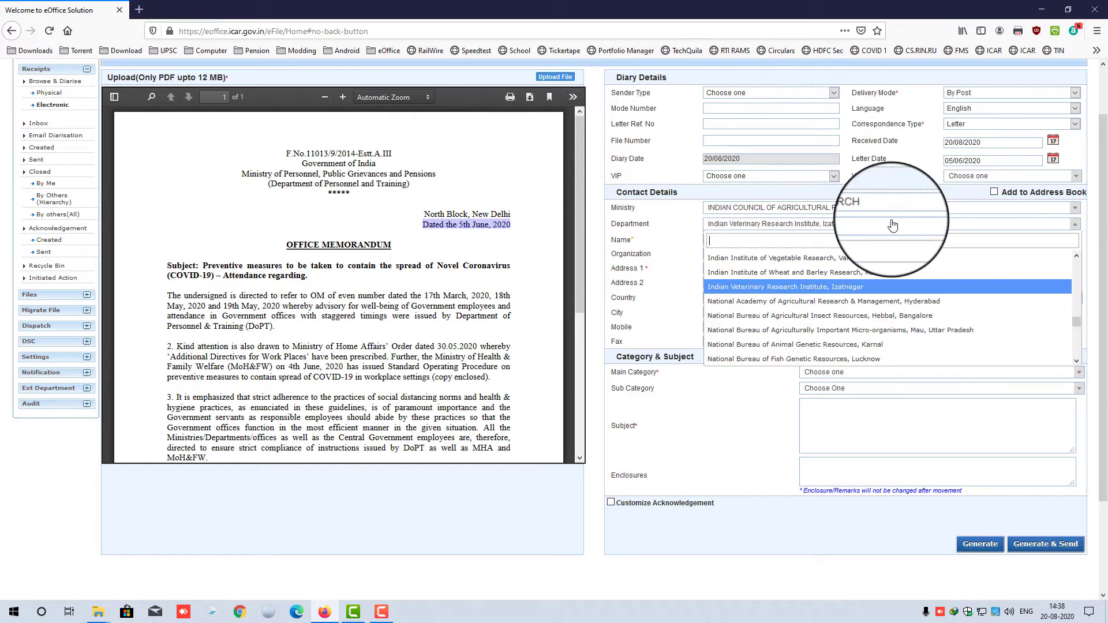
left_click(893, 225)
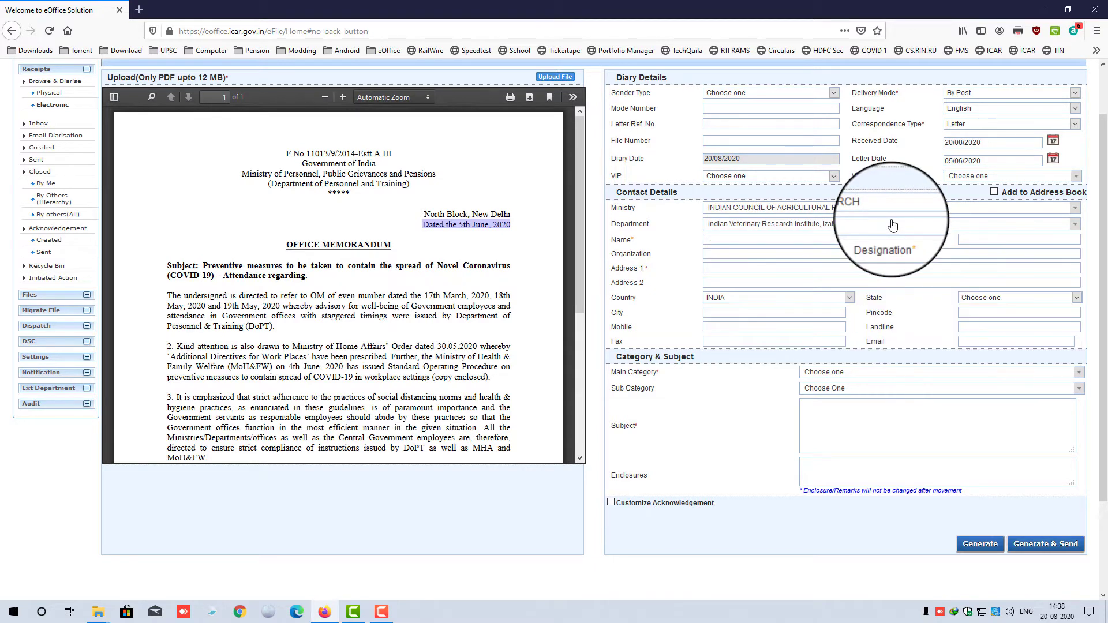
- Enter sender name AAA, designation AA, and the suggested institute address in Address 1
left_click(746, 237)
type("AAA")
type("AA")
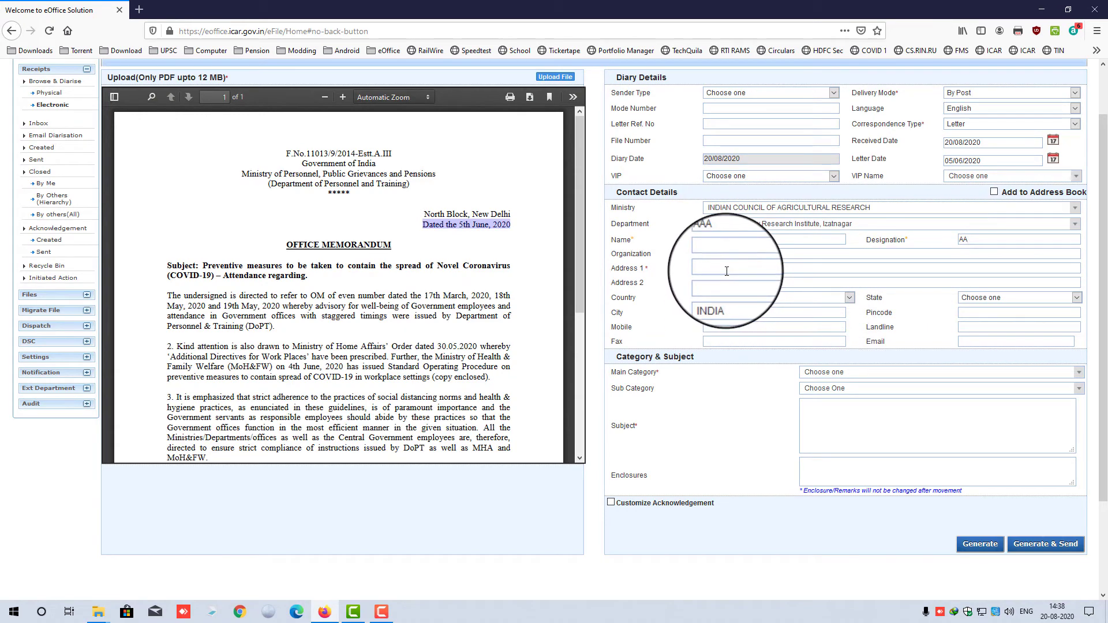
type("IVRI")
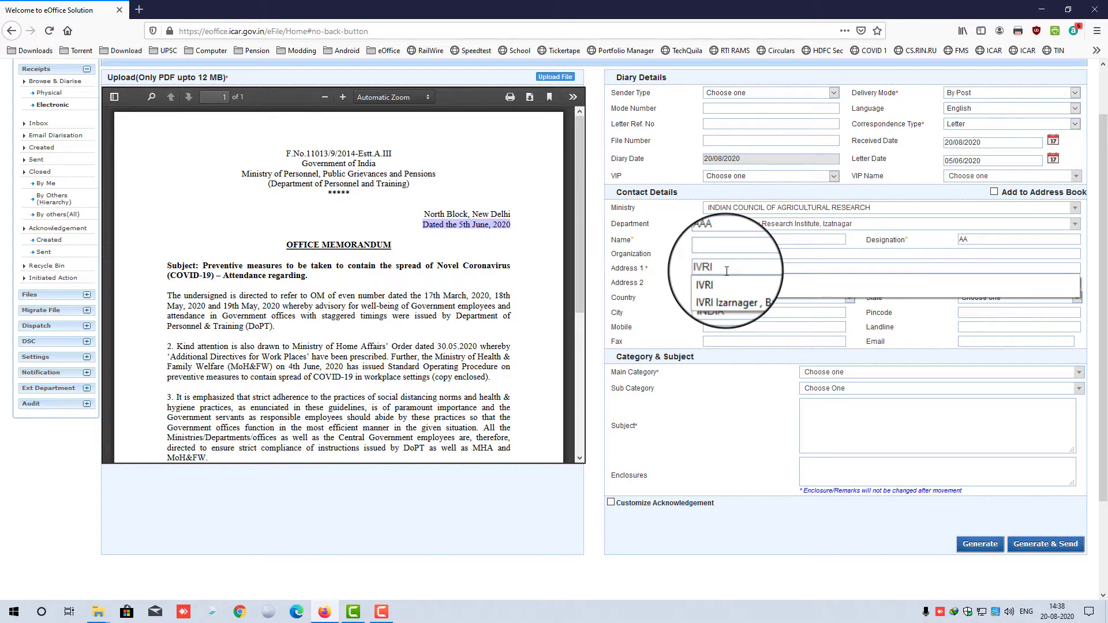
left_click(729, 288)
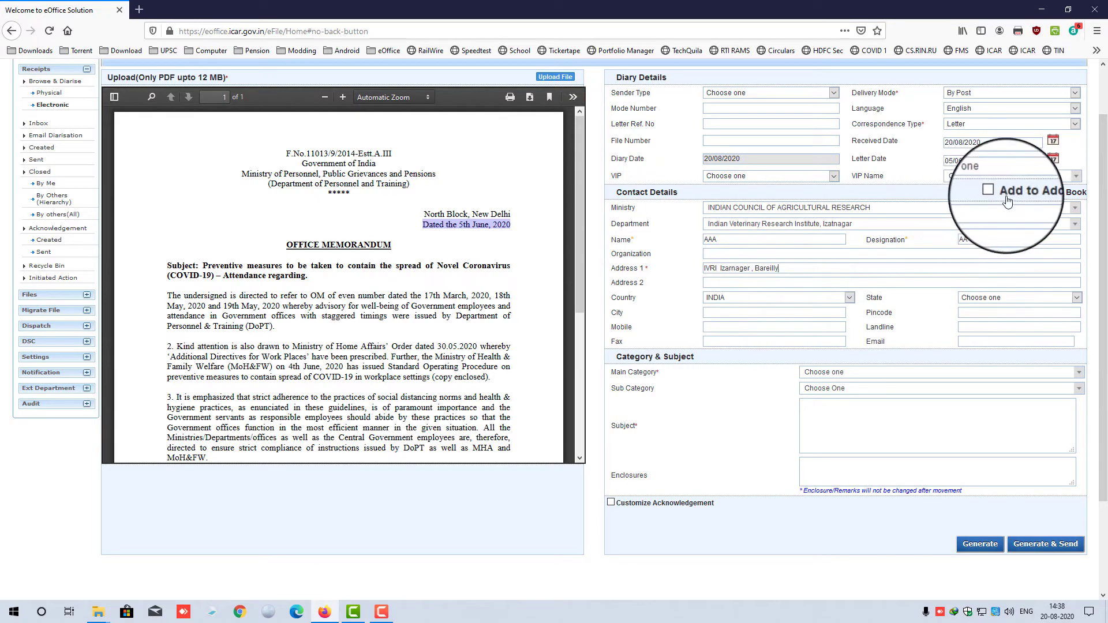
left_click(848, 377)
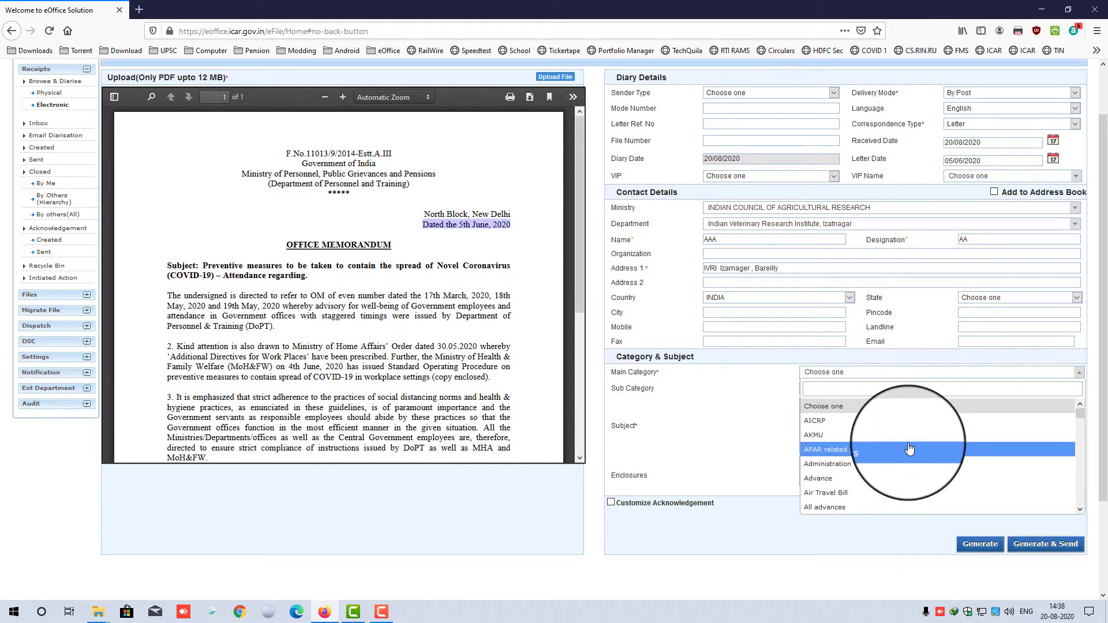
- Set the receipt's main category to General
scroll(911, 446, "down", 10)
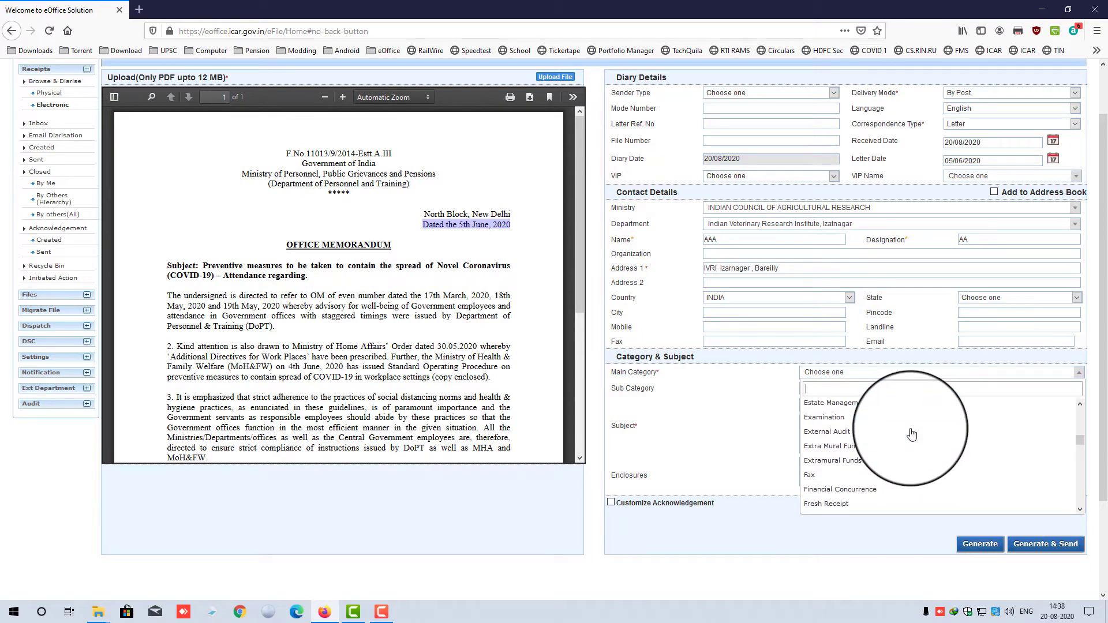
scroll(829, 478, "down", 1)
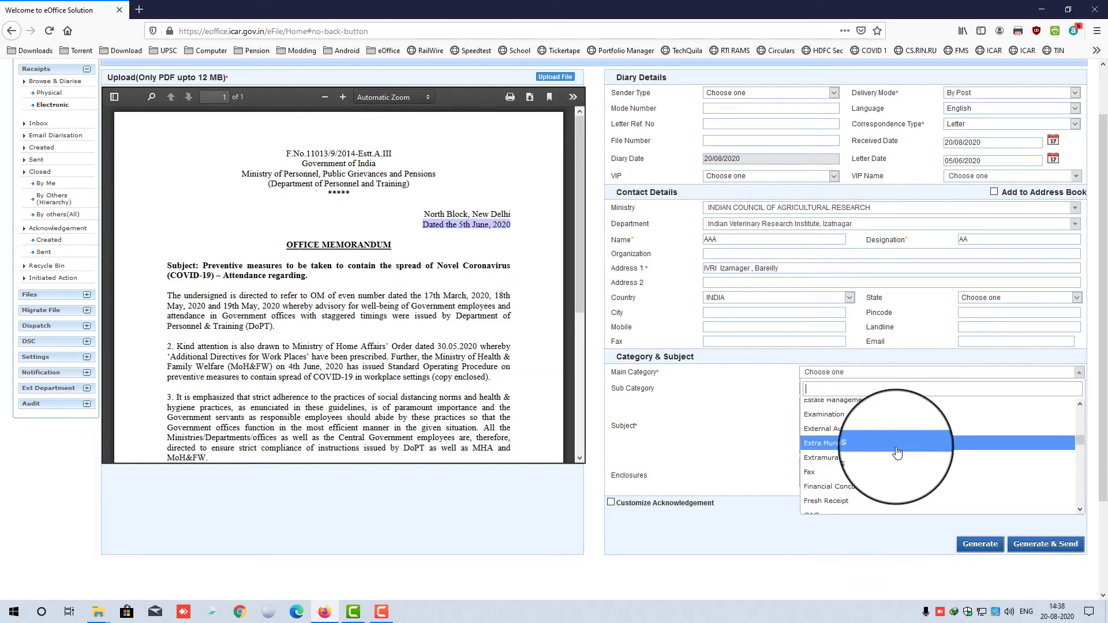
scroll(894, 443, "up", 3)
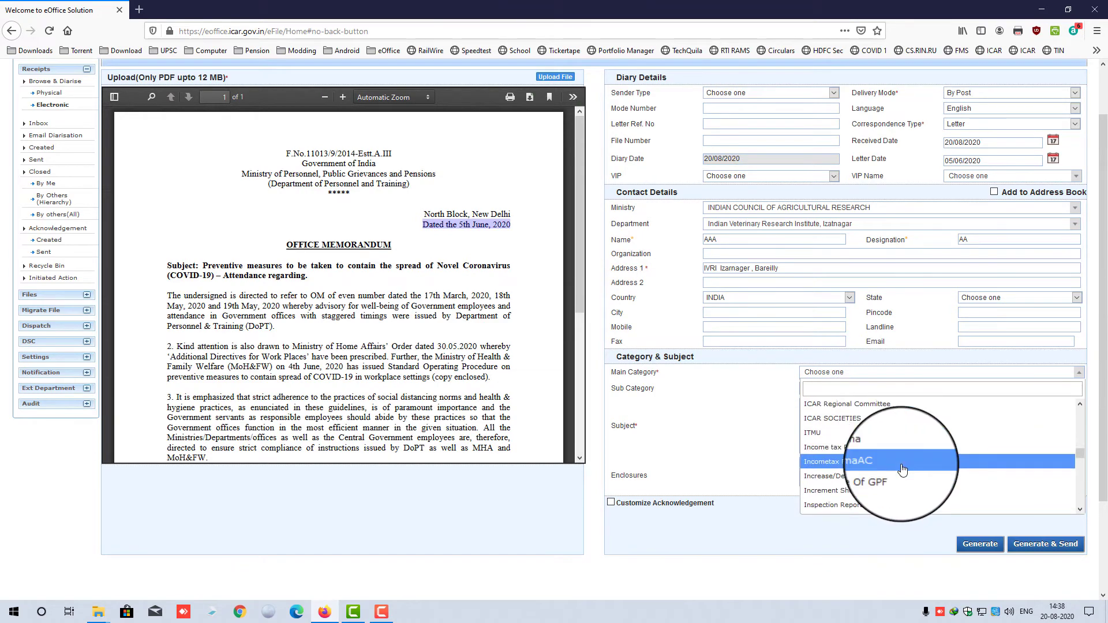
scroll(871, 428, "up", 3)
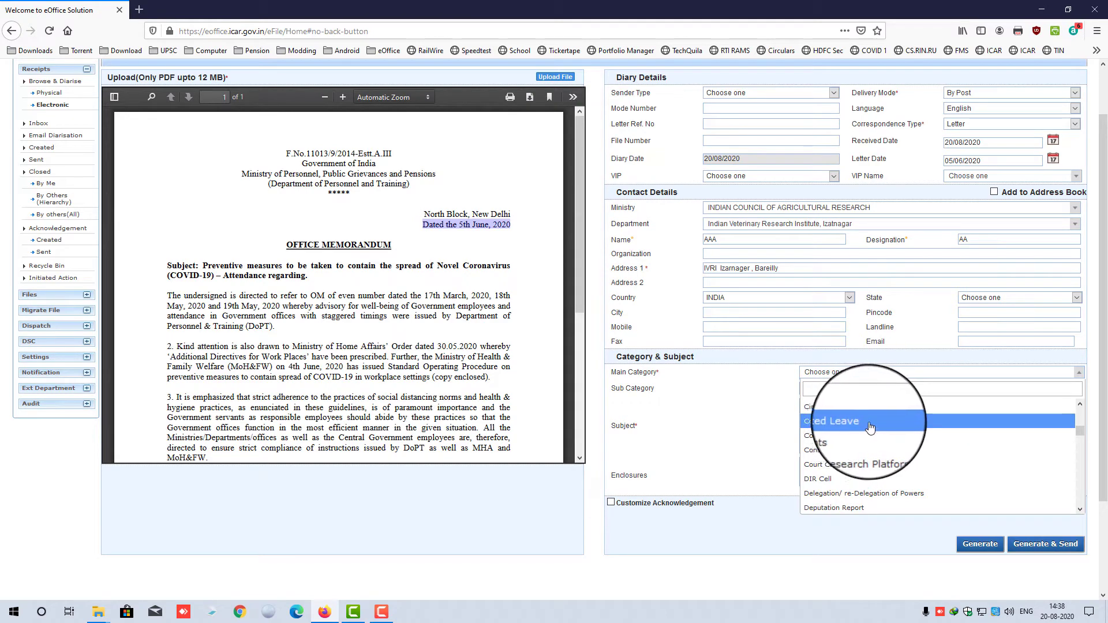
type("ge")
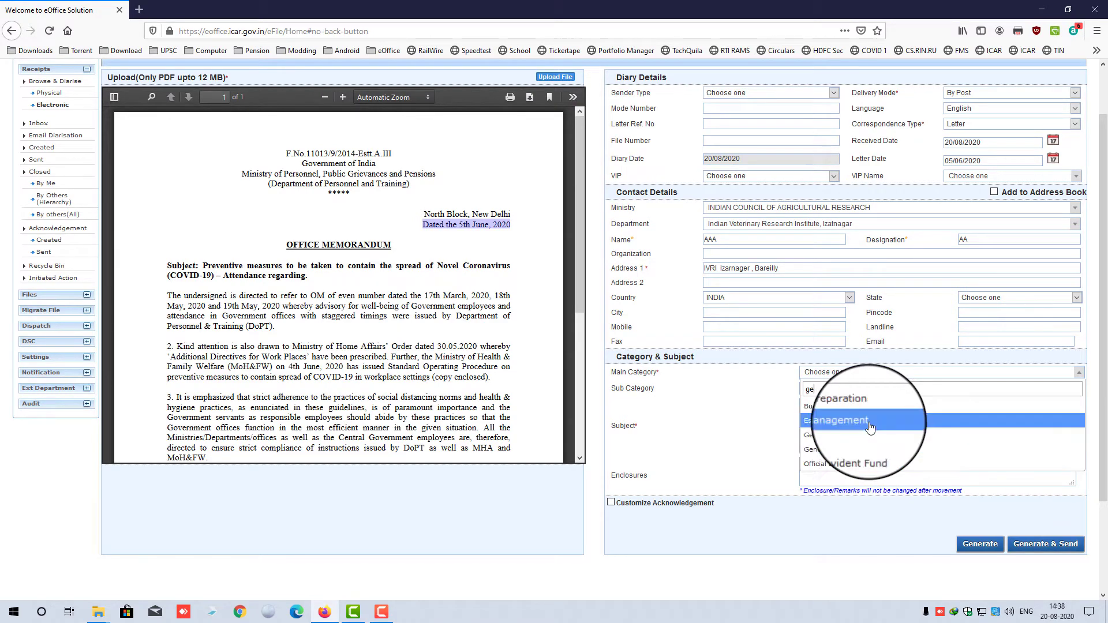
left_click(855, 436)
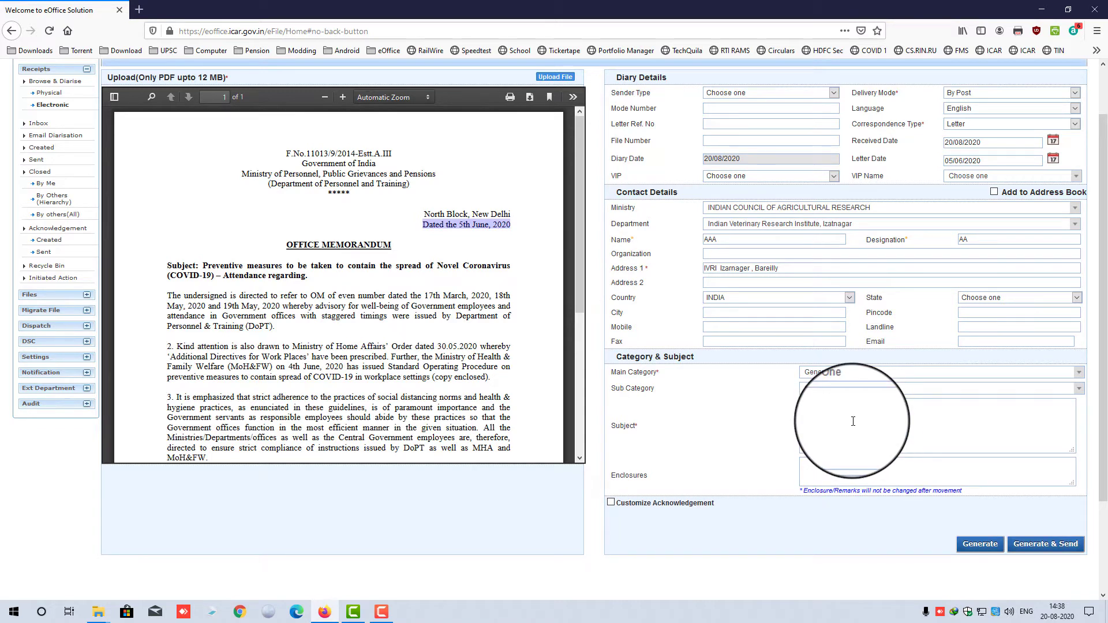
- Enter 'COVID19 Test diary' as the receipt subject
left_click(907, 420)
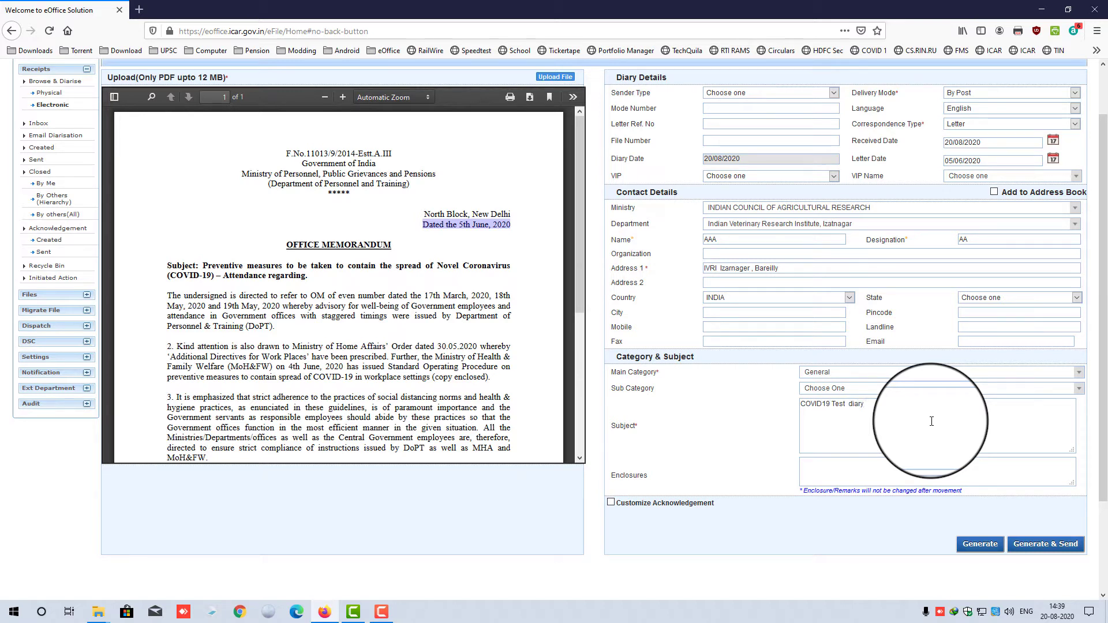
left_click_drag(906, 407, 766, 417)
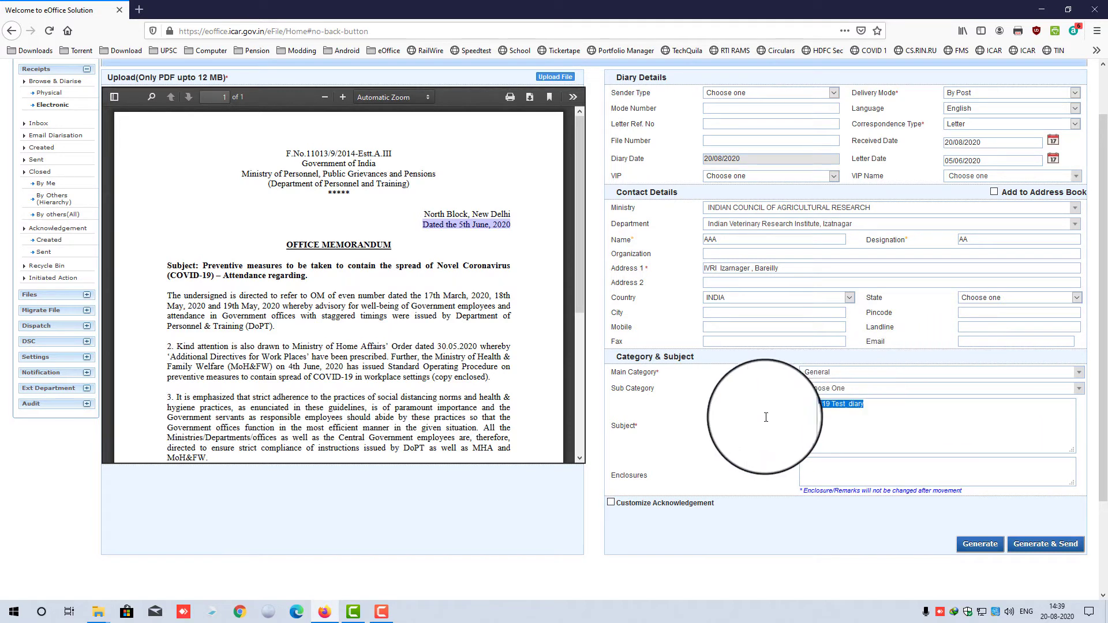
left_click(838, 423)
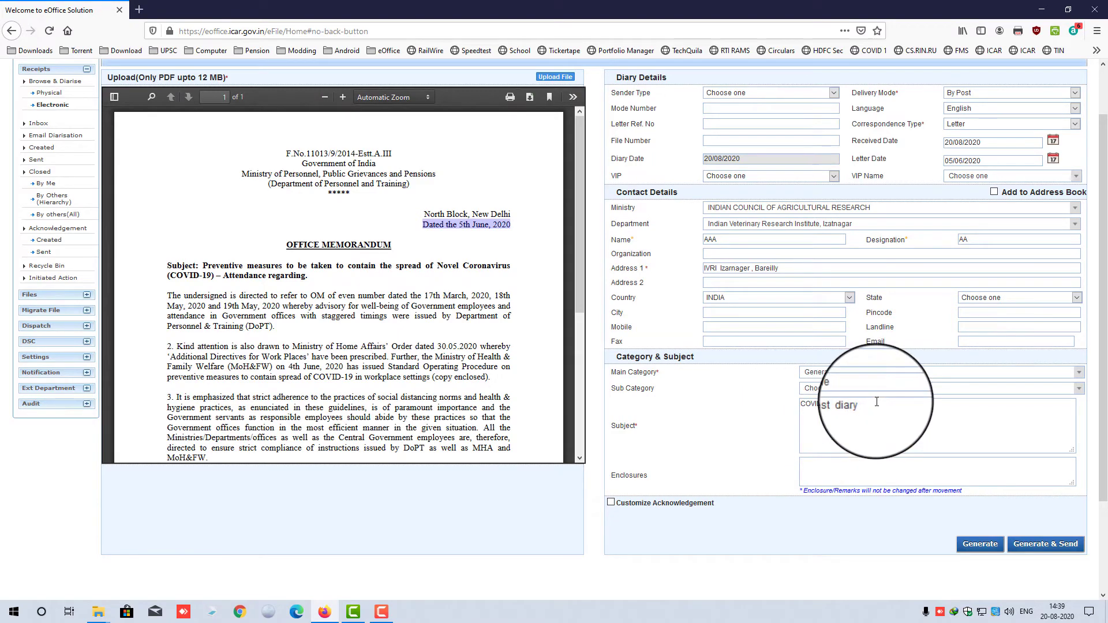
left_click_drag(877, 403, 788, 399)
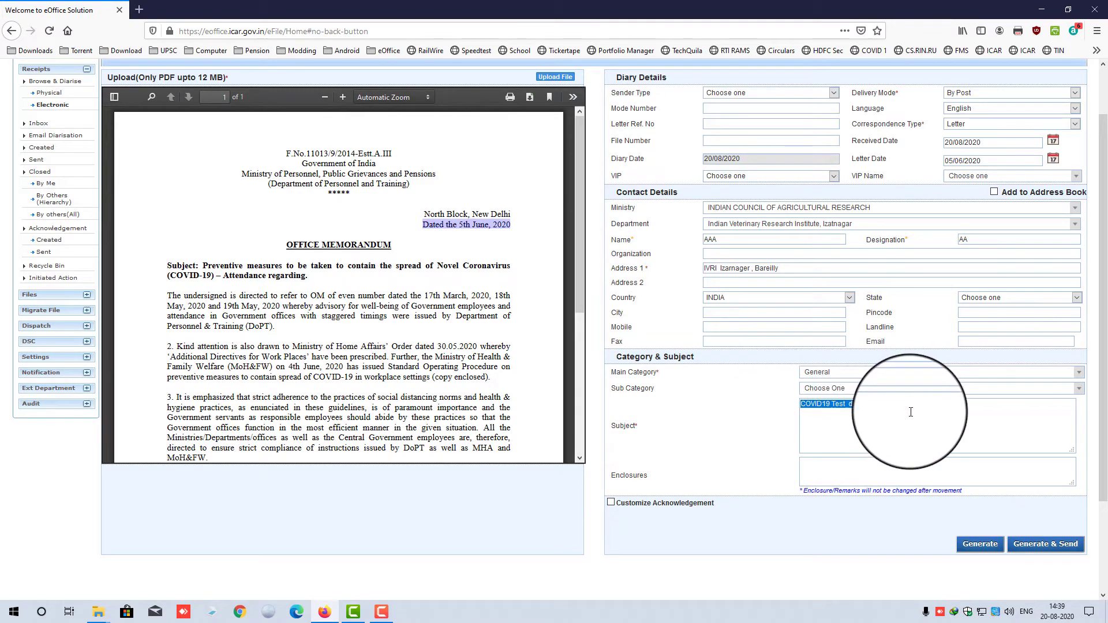
scroll(953, 407, "up", 1)
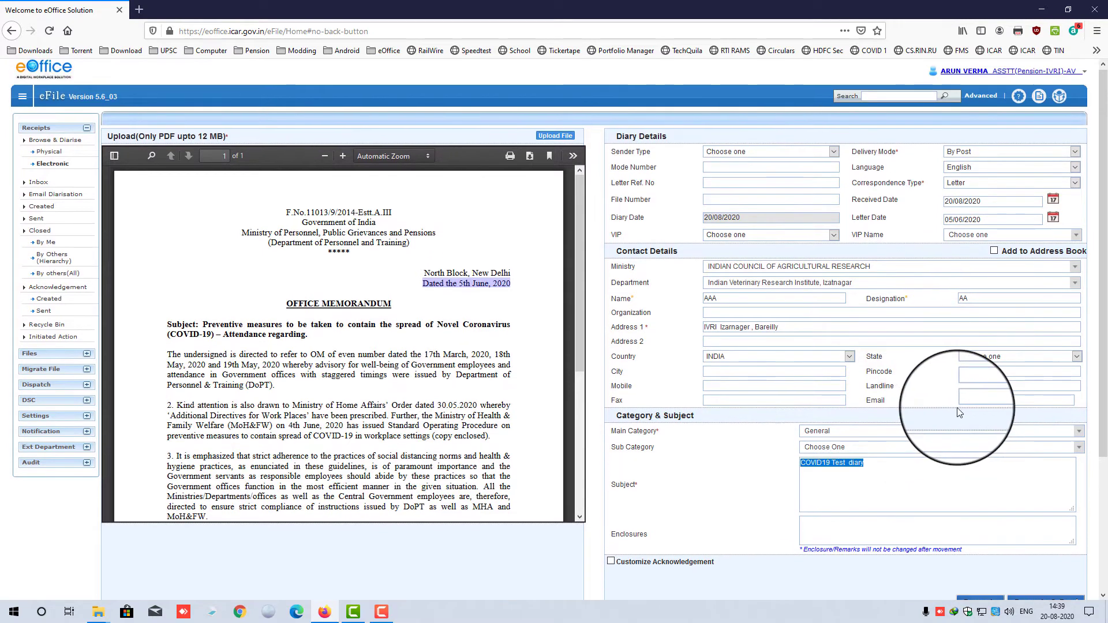
left_click(893, 470)
left_click_drag(879, 463, 783, 465)
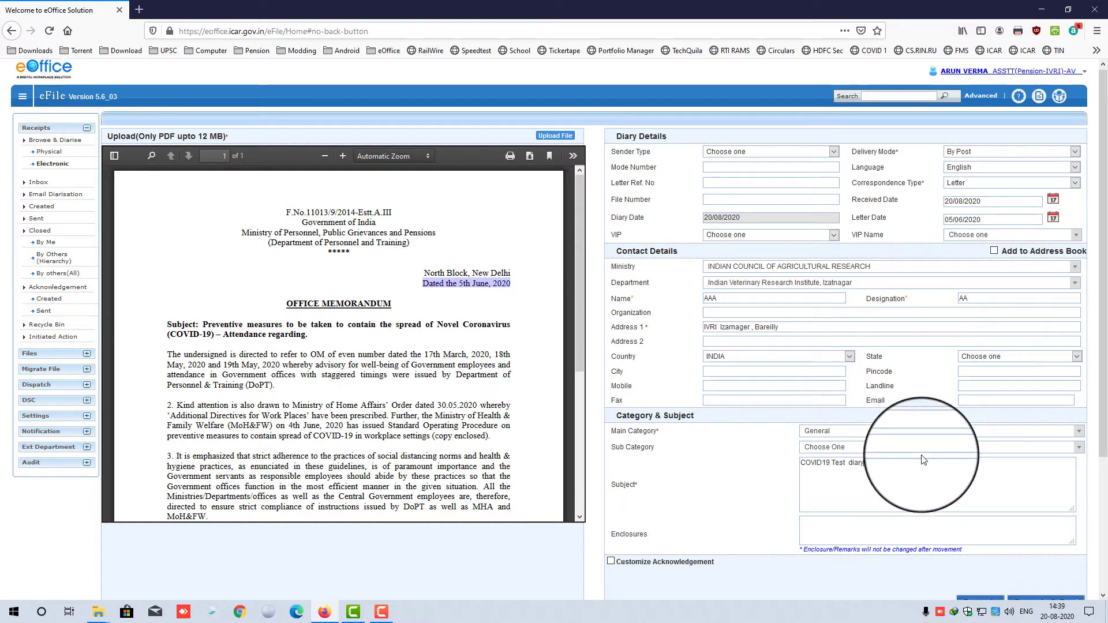
left_click_drag(801, 465, 880, 462)
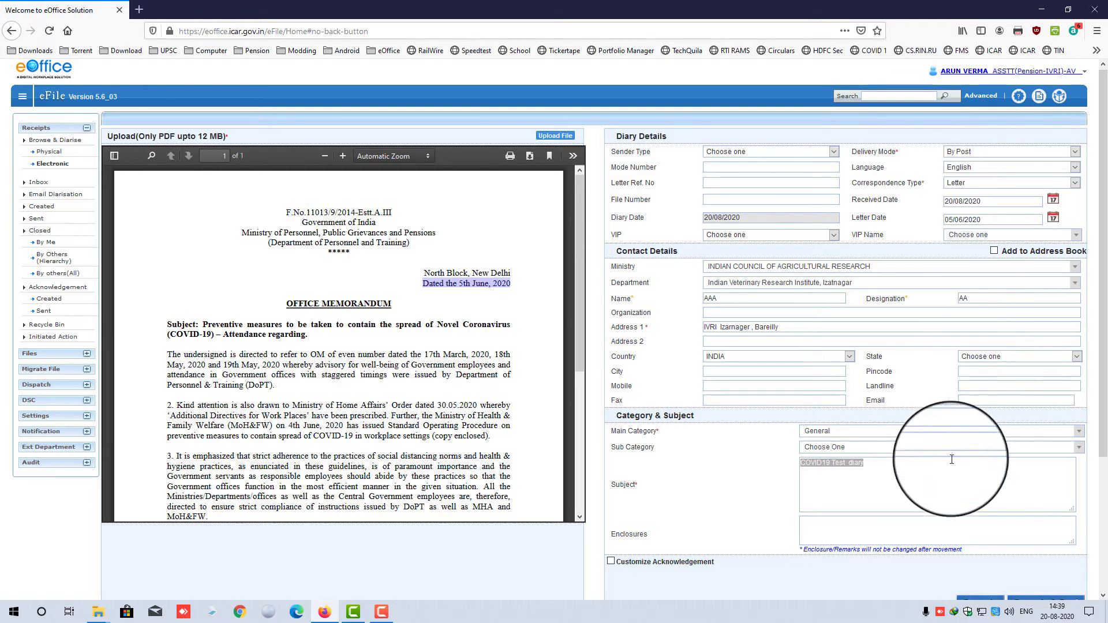
left_click(926, 493)
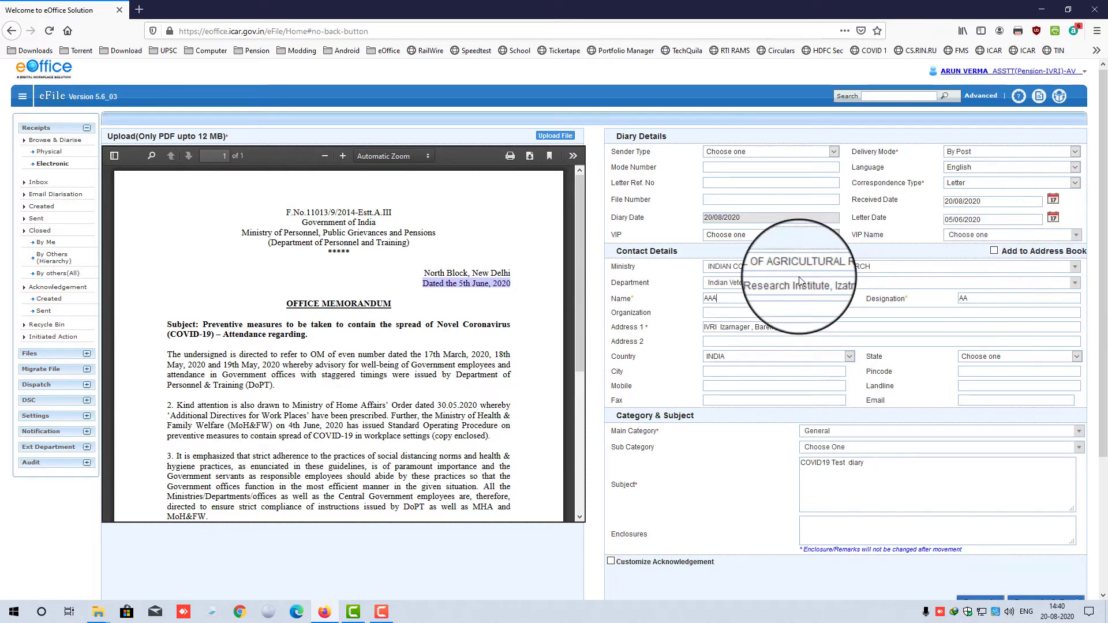
- Replace the placeholder name with the saved ICAR-Indian Grassland and Fodder Research Institute contact
double_click(771, 298)
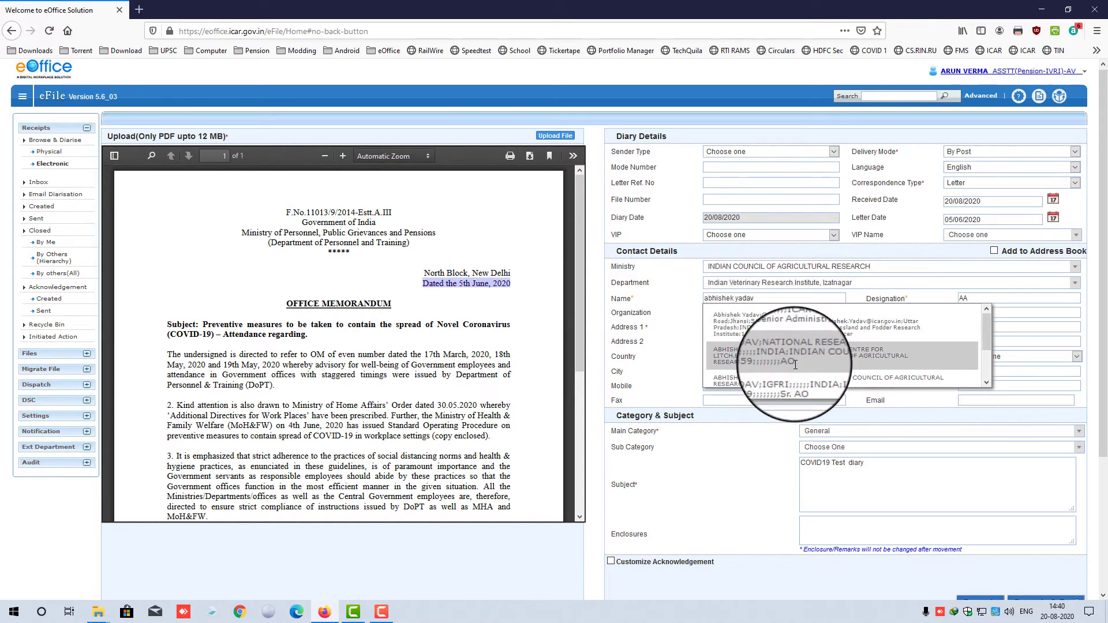
left_click(778, 324)
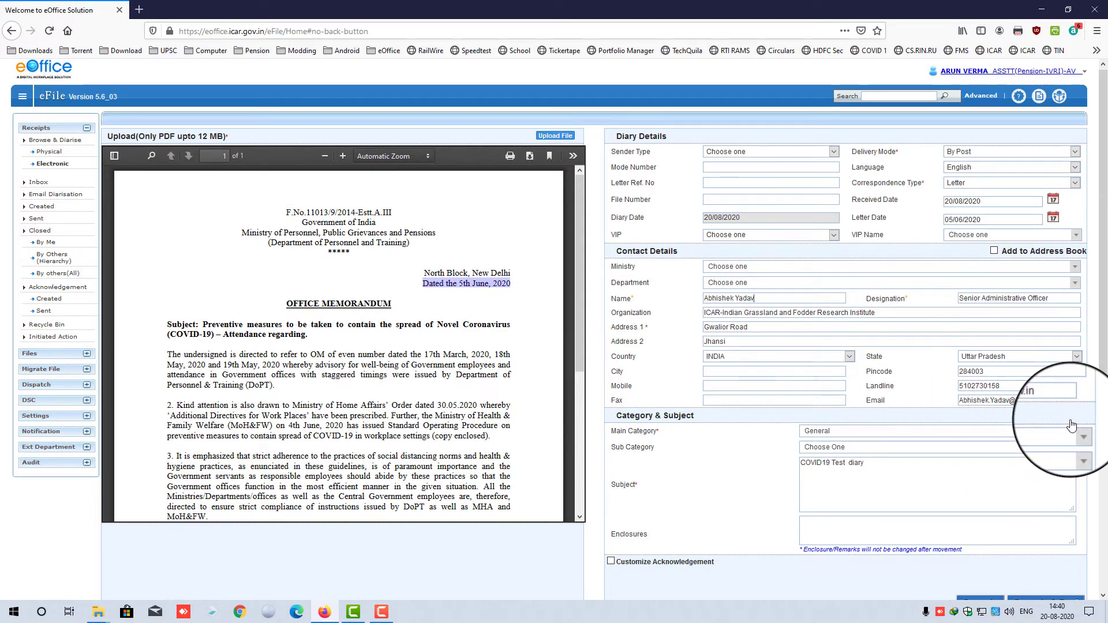
scroll(1071, 426, "down", 3)
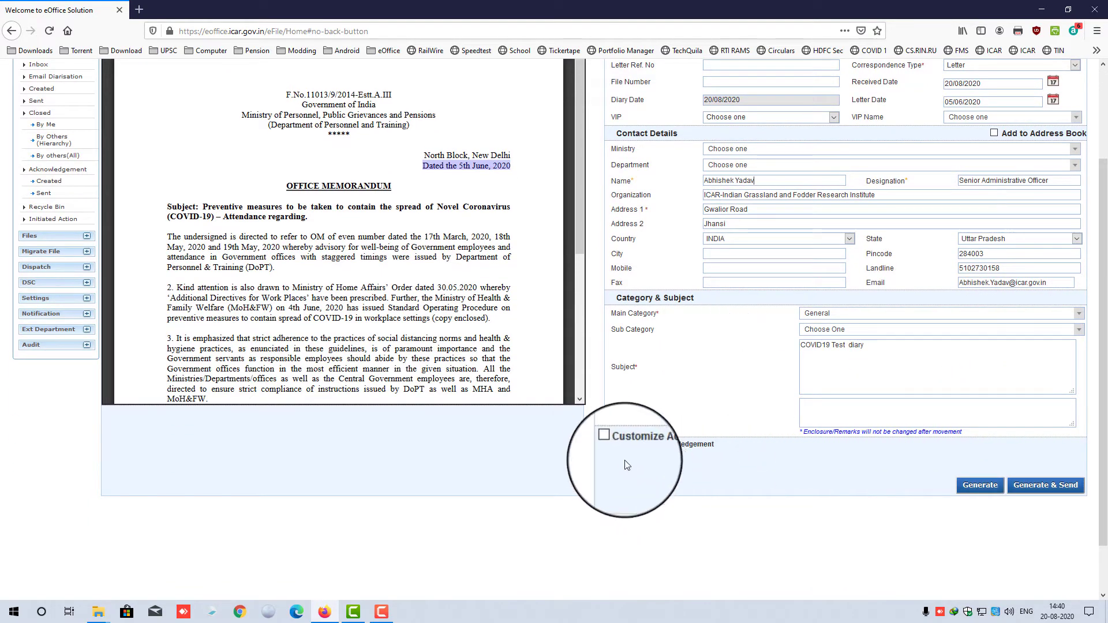
- Enter Nil in the Enclosures field
left_click(822, 409)
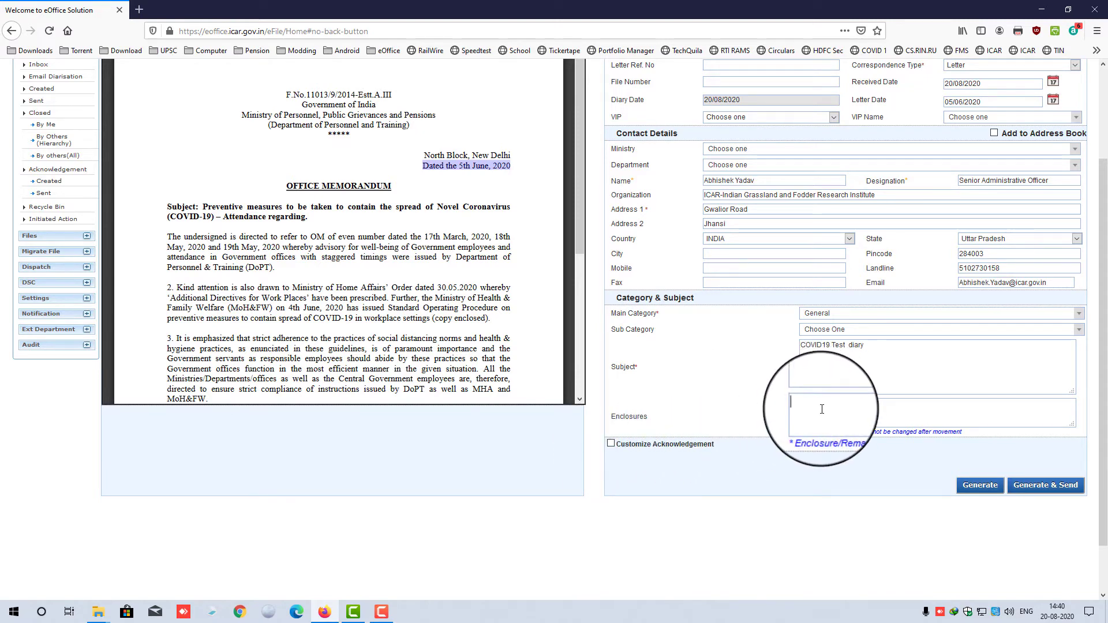
scroll(479, 312, "up", 2)
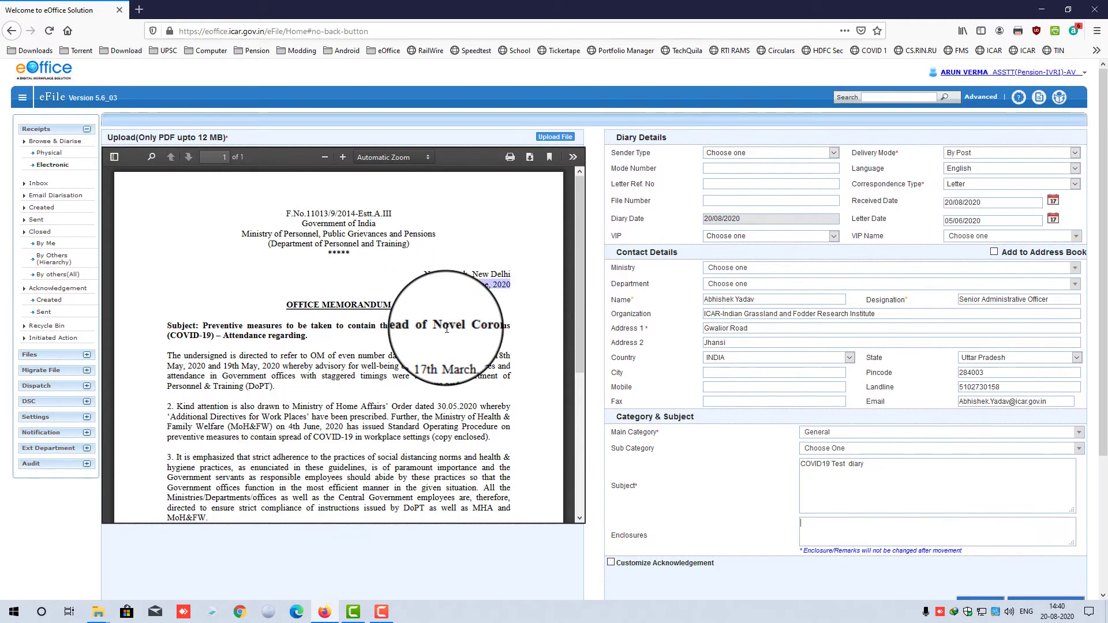
scroll(446, 328, "down", 5)
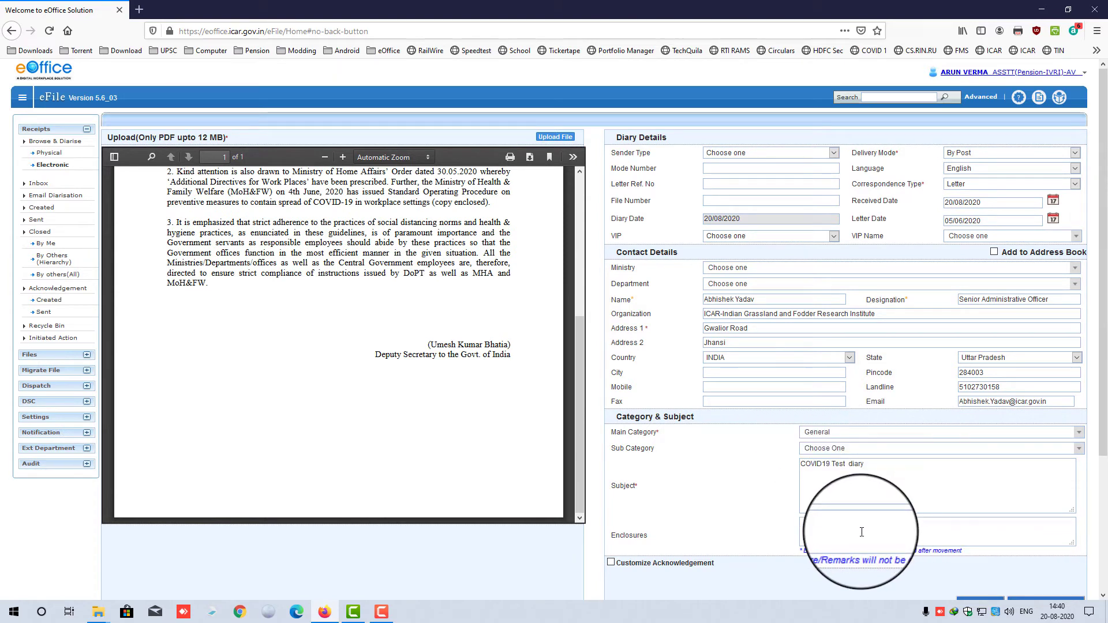
type("Nil")
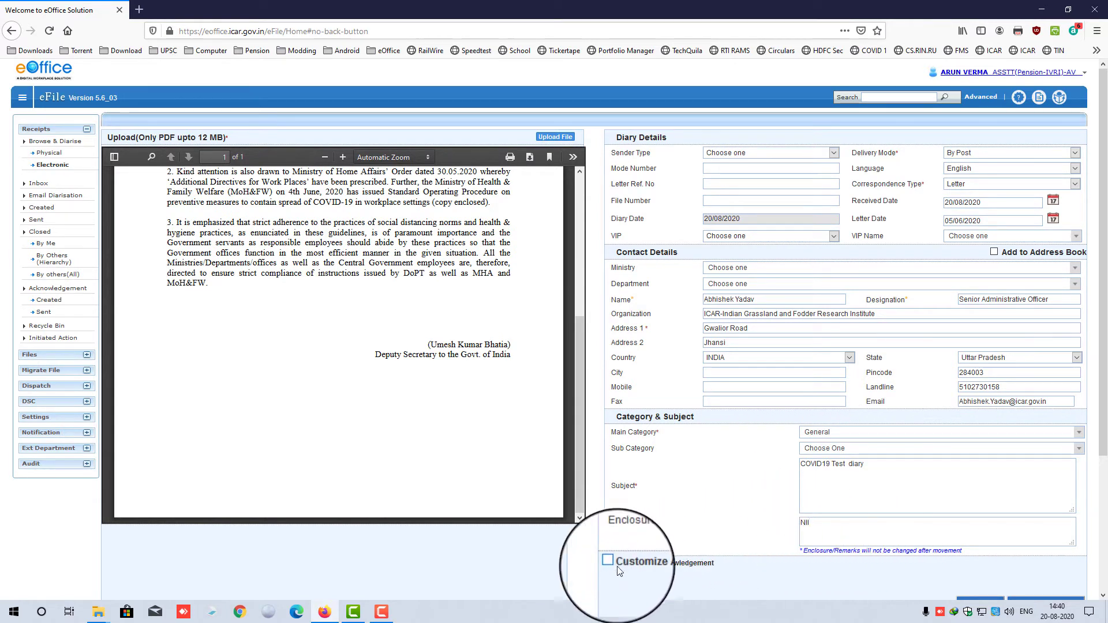
scroll(714, 494, "down", 2)
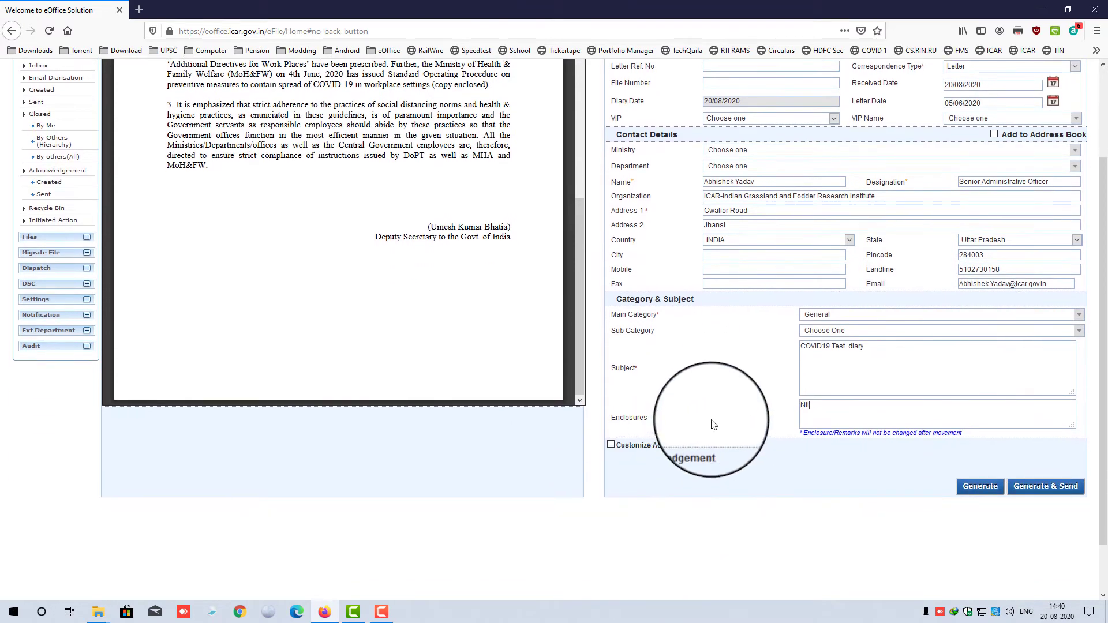
- Tick Add to Address Book and Customize Acknowledgement for this receipt
left_click(994, 134)
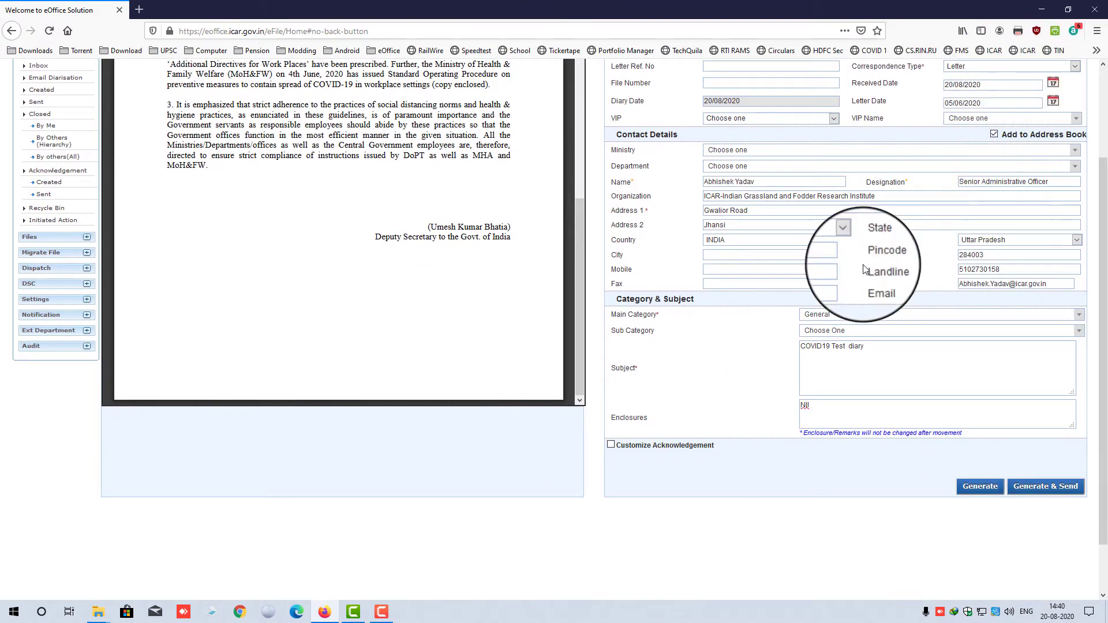
left_click(611, 446)
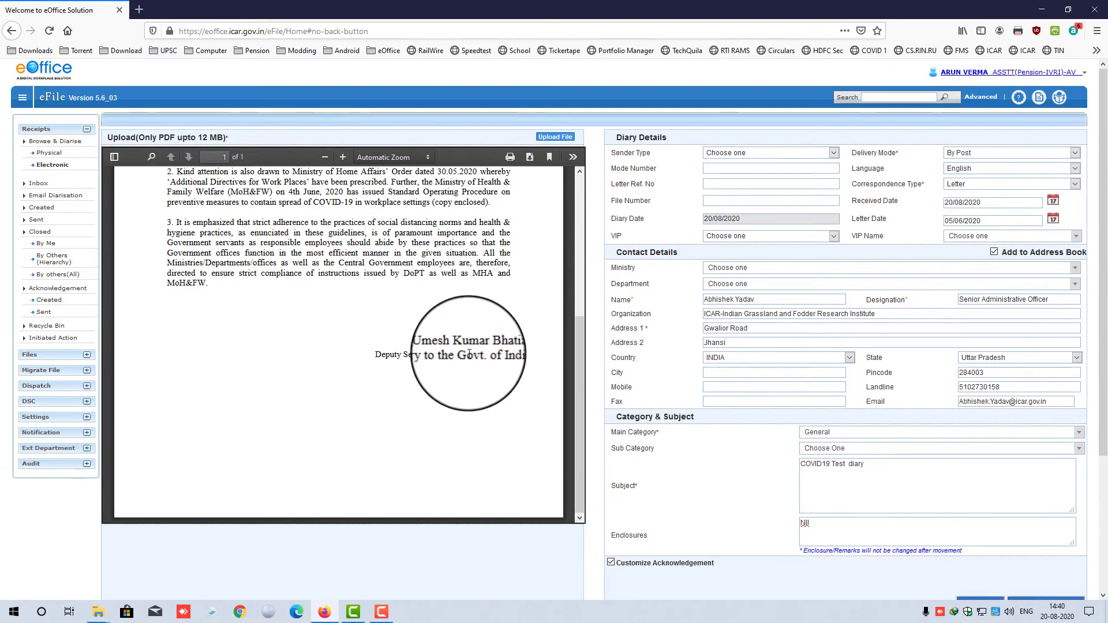
scroll(471, 349, "up", 2)
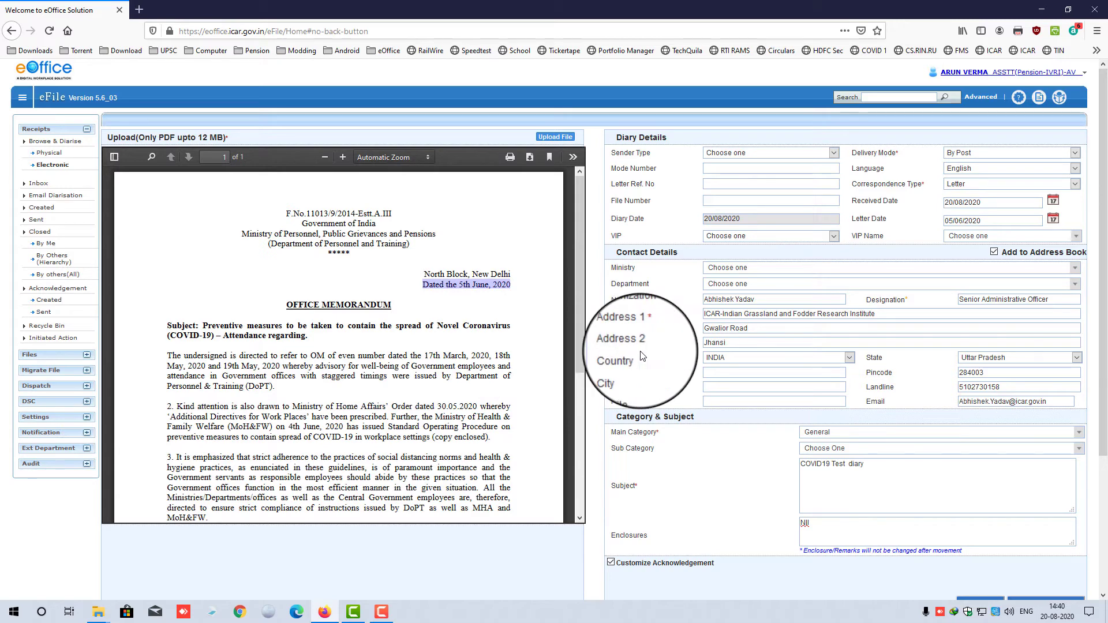
left_click(526, 286)
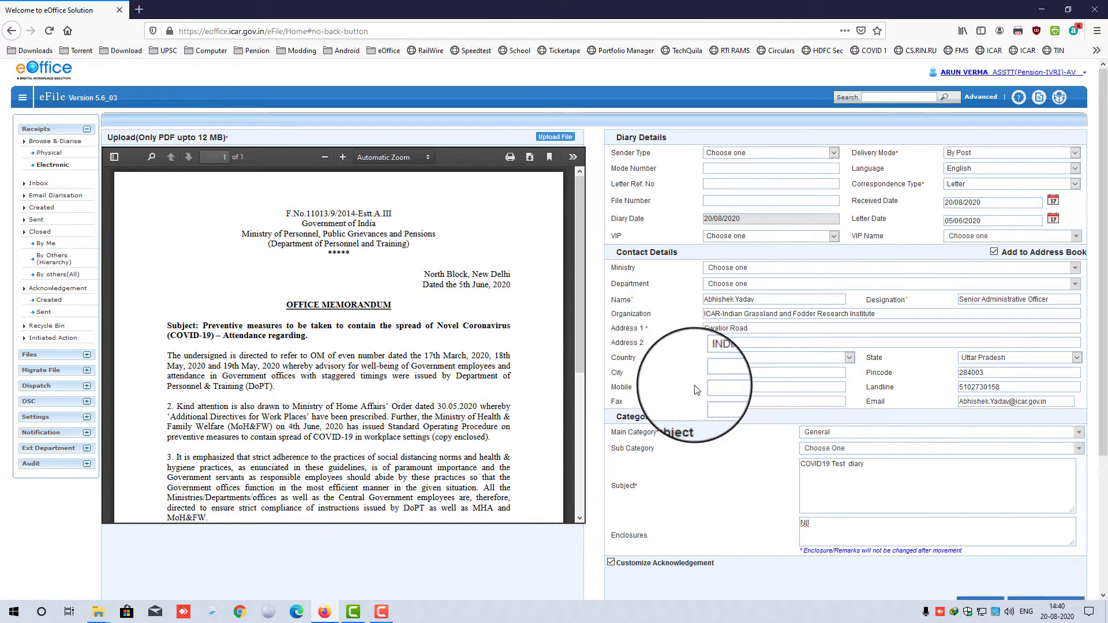
scroll(697, 390, "down", 2)
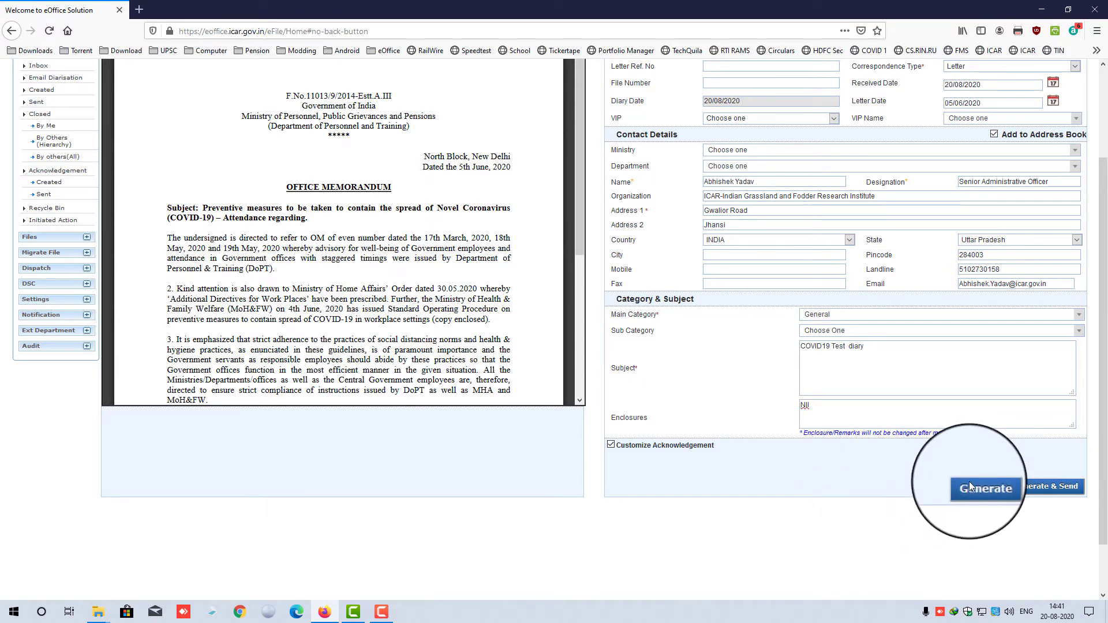
- Check the completed COVID19 Test diary receipt form, then generate the receipt and its acknowledgement
scroll(972, 452, "up", 2)
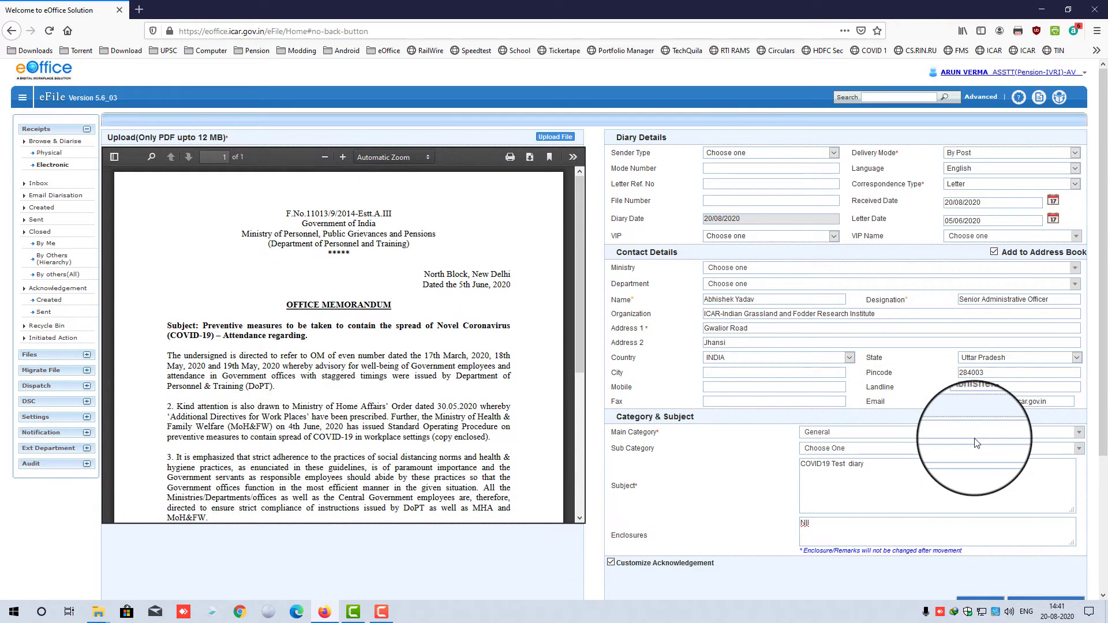
scroll(976, 449, "down", 2)
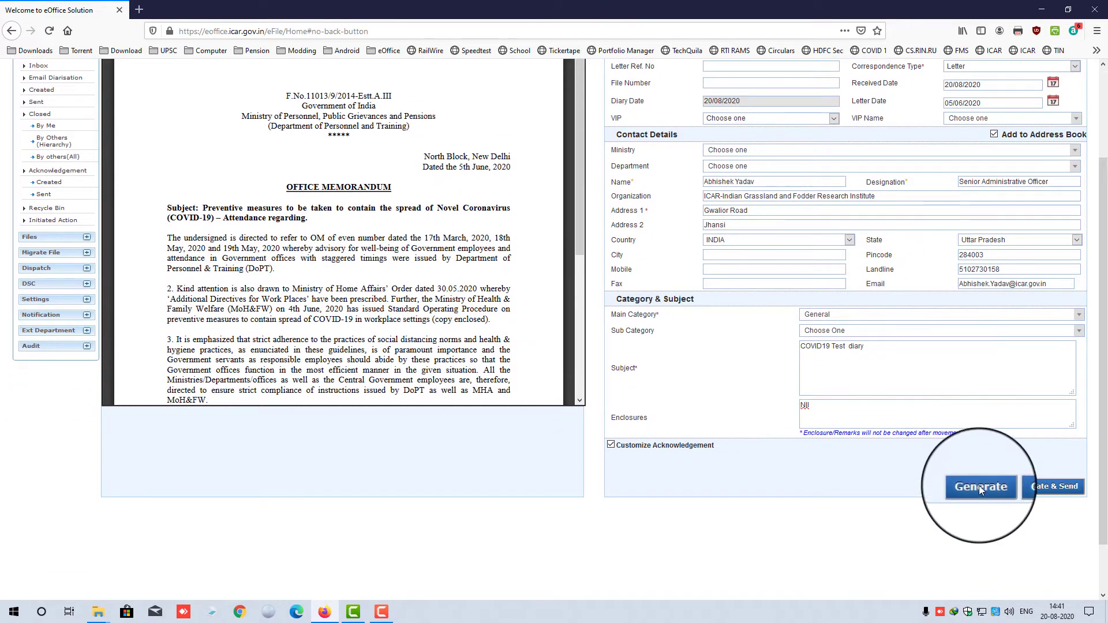
scroll(693, 497, "up", 2)
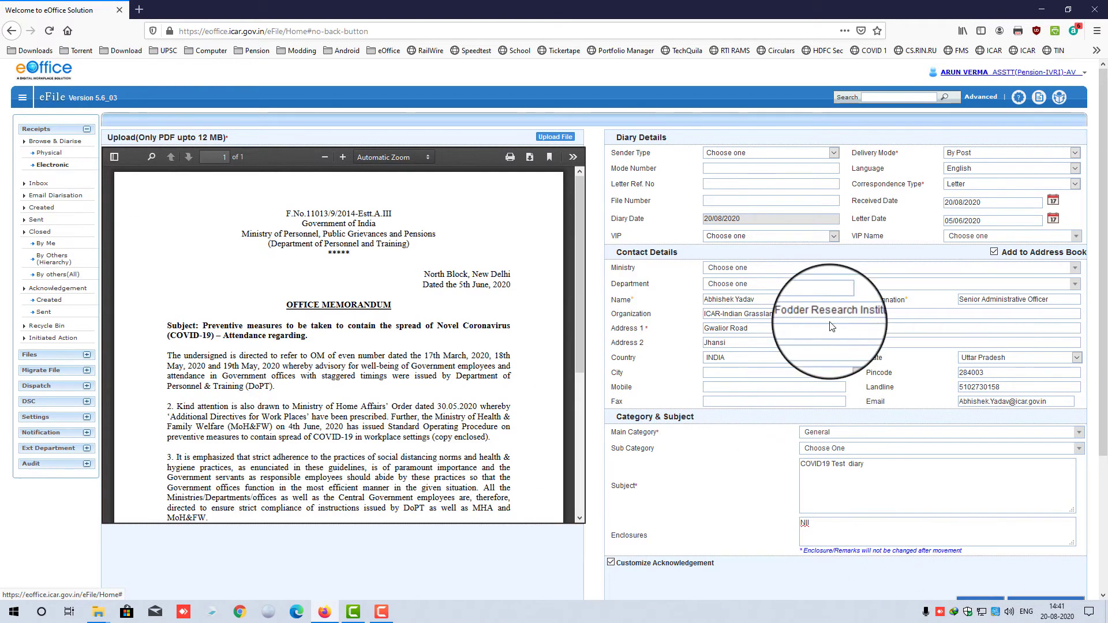
scroll(924, 335, "down", 3)
scroll(938, 429, "up", 3)
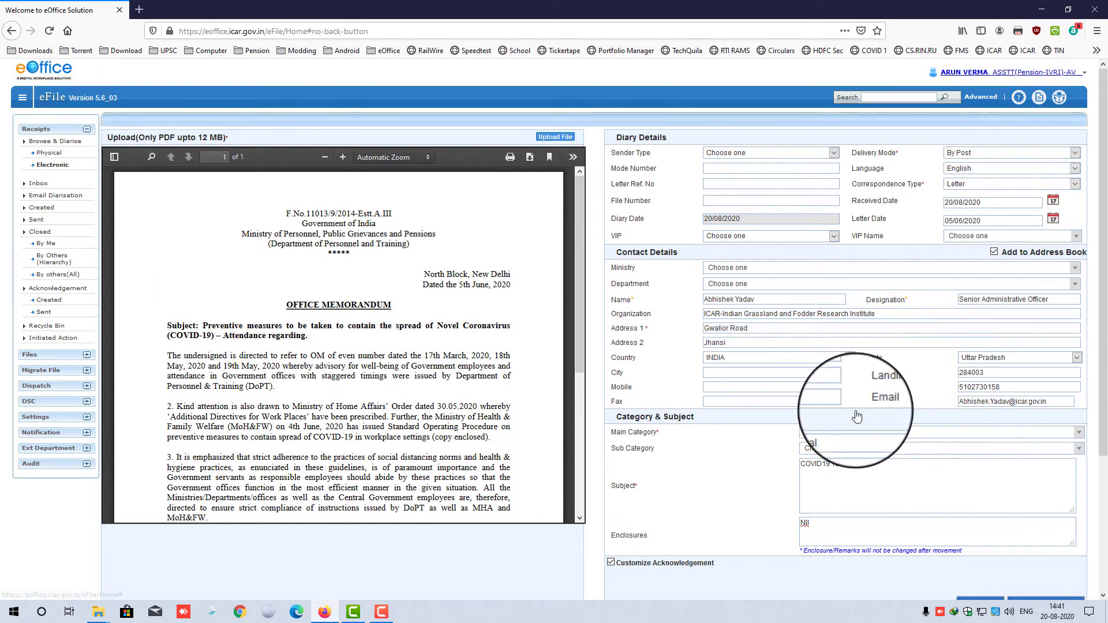
scroll(791, 418, "down", 3)
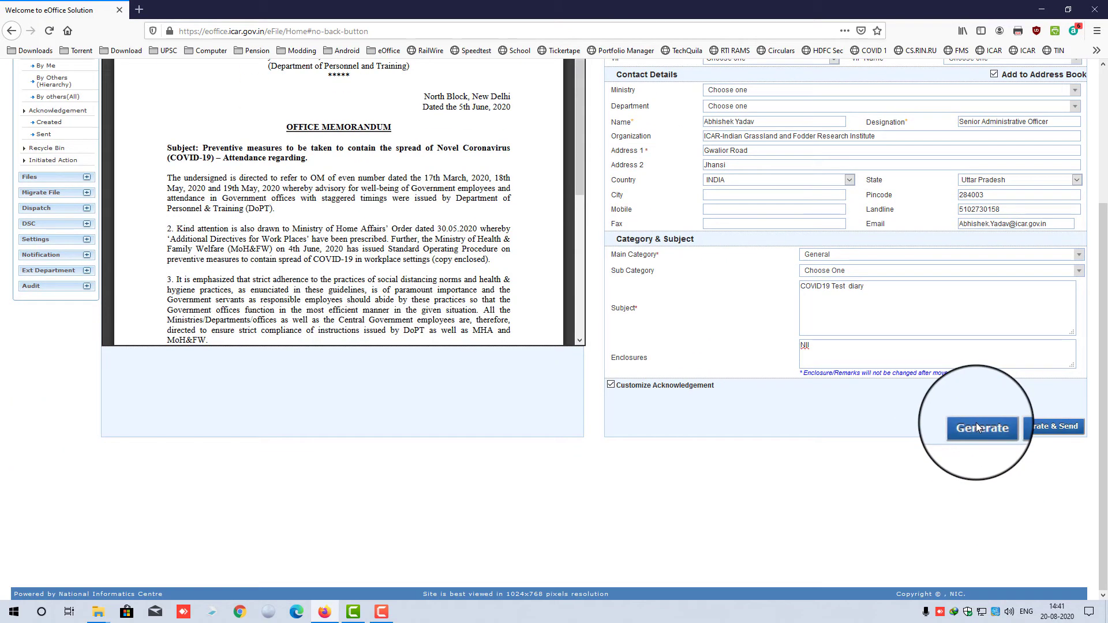
left_click(976, 424)
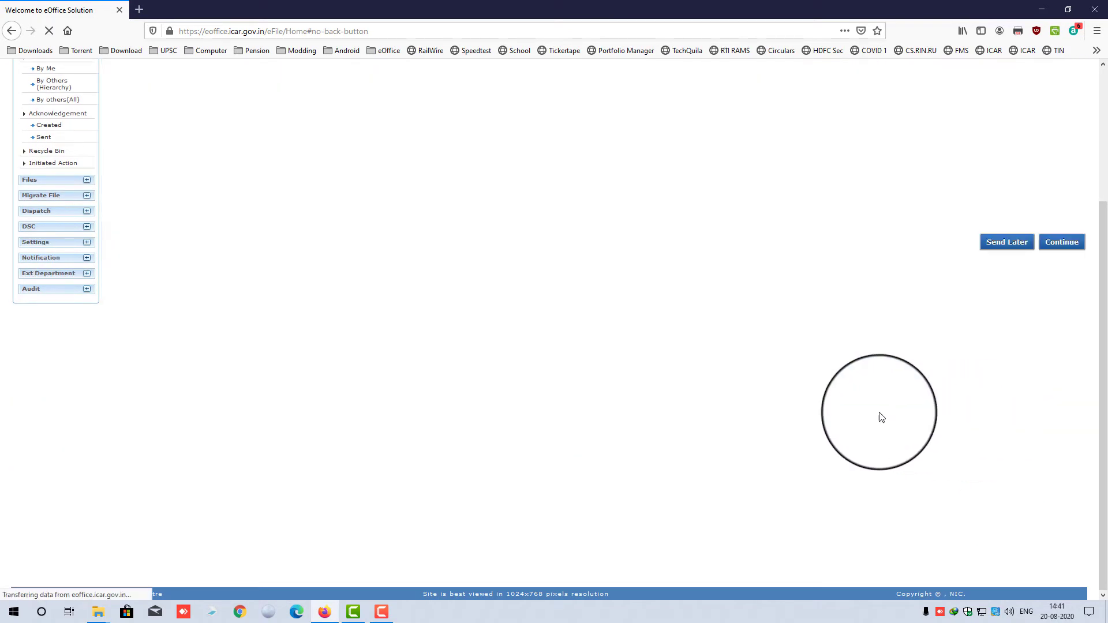
- Review the acknowledgement letter's subject line and body text
scroll(833, 355, "up", 2)
scroll(832, 354, "up", 1)
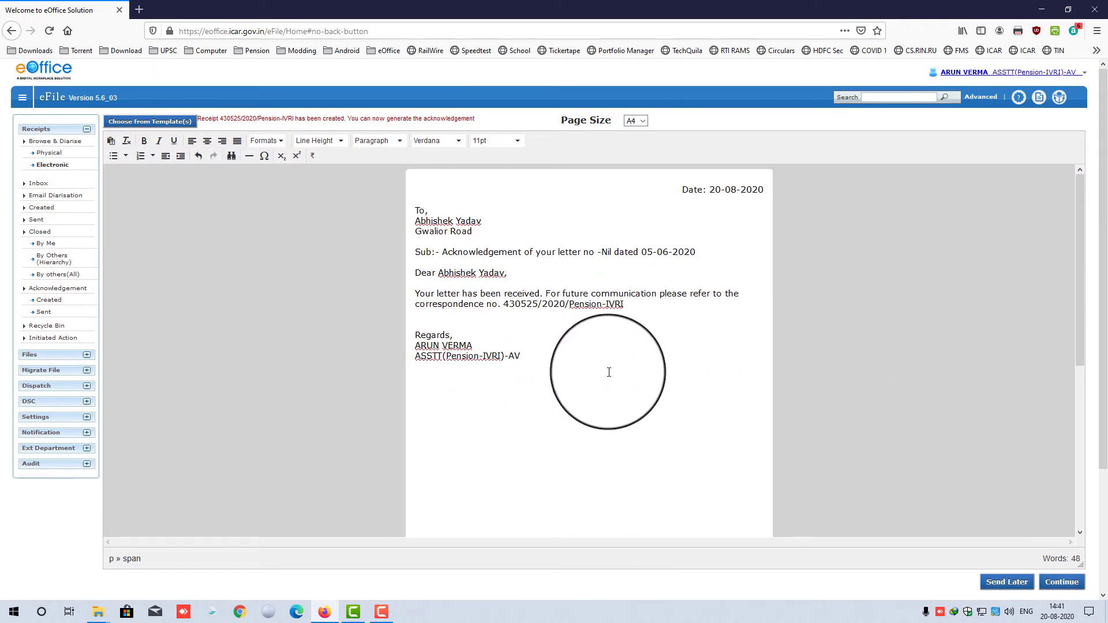
left_click_drag(442, 252, 652, 247)
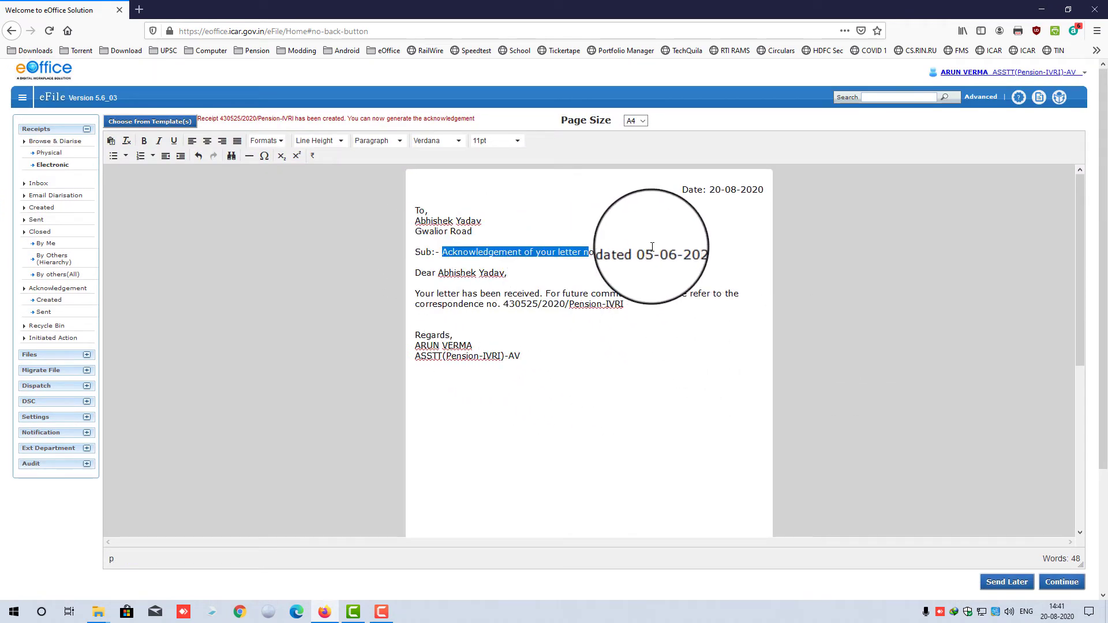
left_click(674, 314)
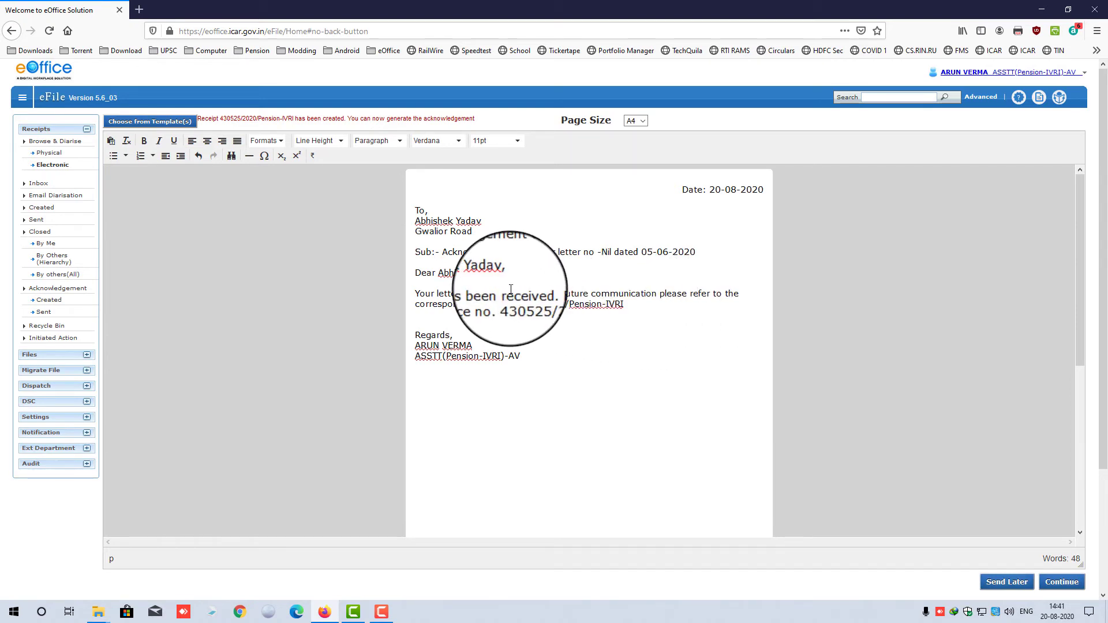
left_click_drag(461, 295, 545, 294)
left_click(567, 319)
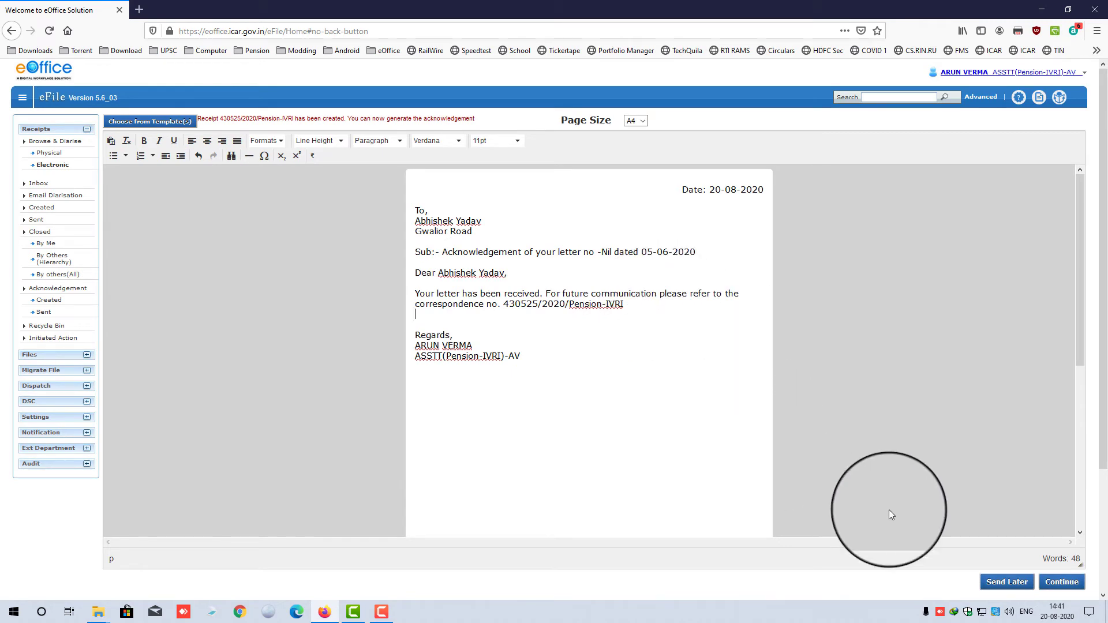
- Check the correspondence number, keep the letter for Send Later, and list the created receipts
scroll(829, 324, "down", 2)
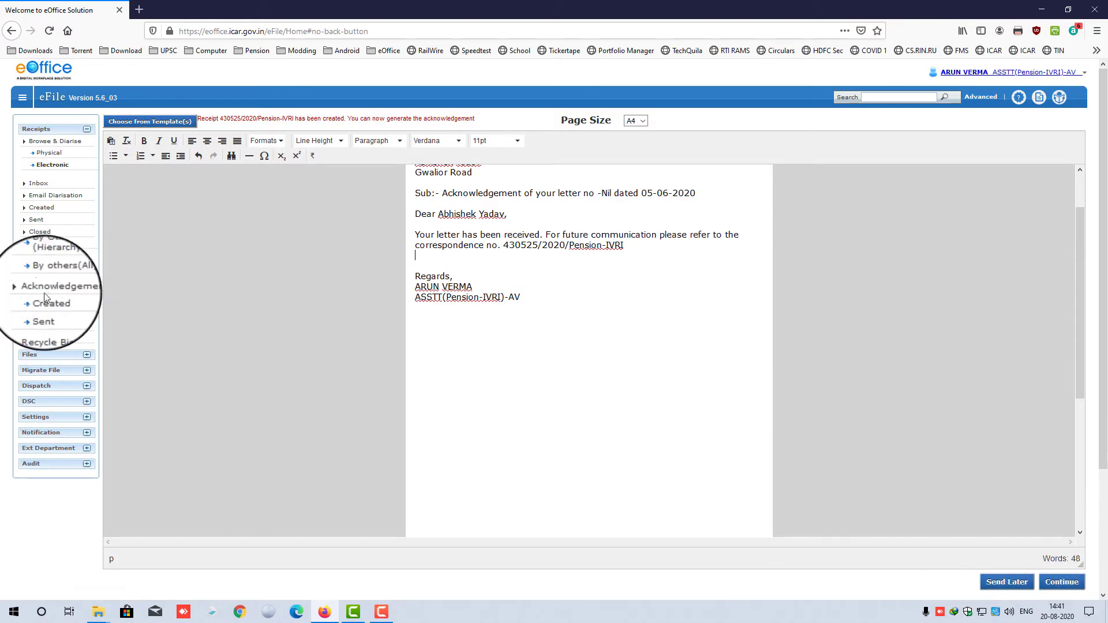
scroll(641, 338, "up", 2)
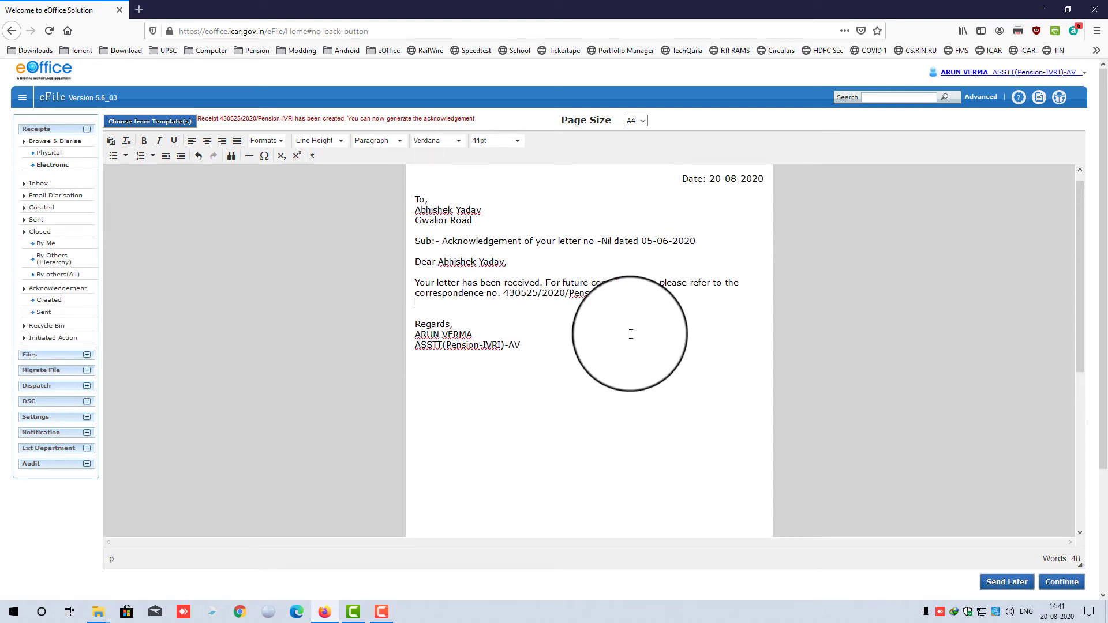
left_click_drag(504, 304, 538, 306)
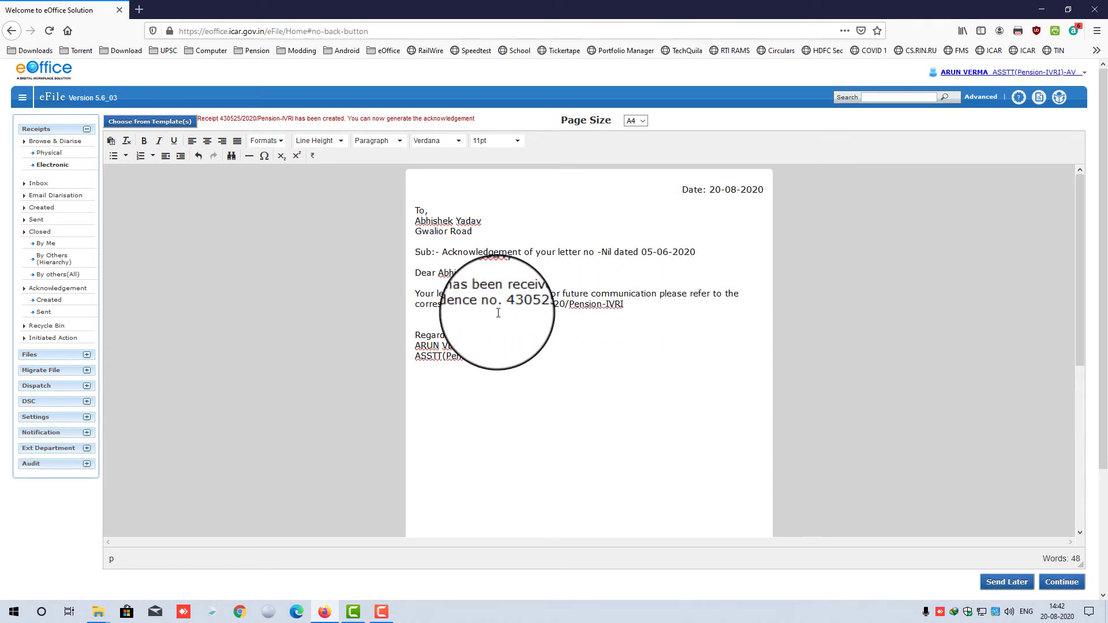
left_click(553, 350)
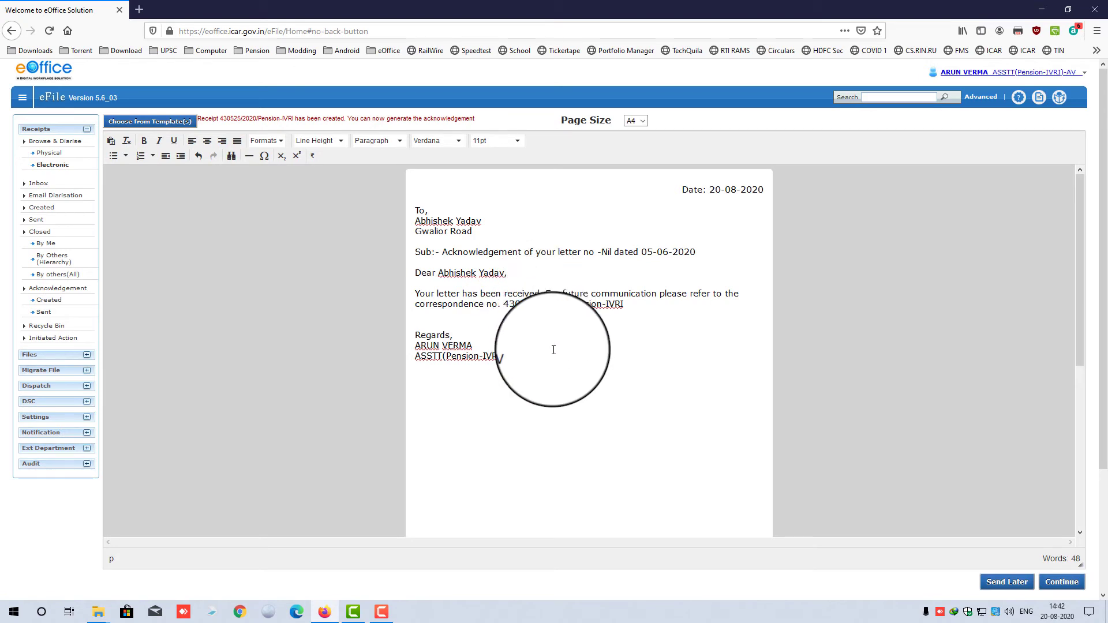
left_click(1005, 581)
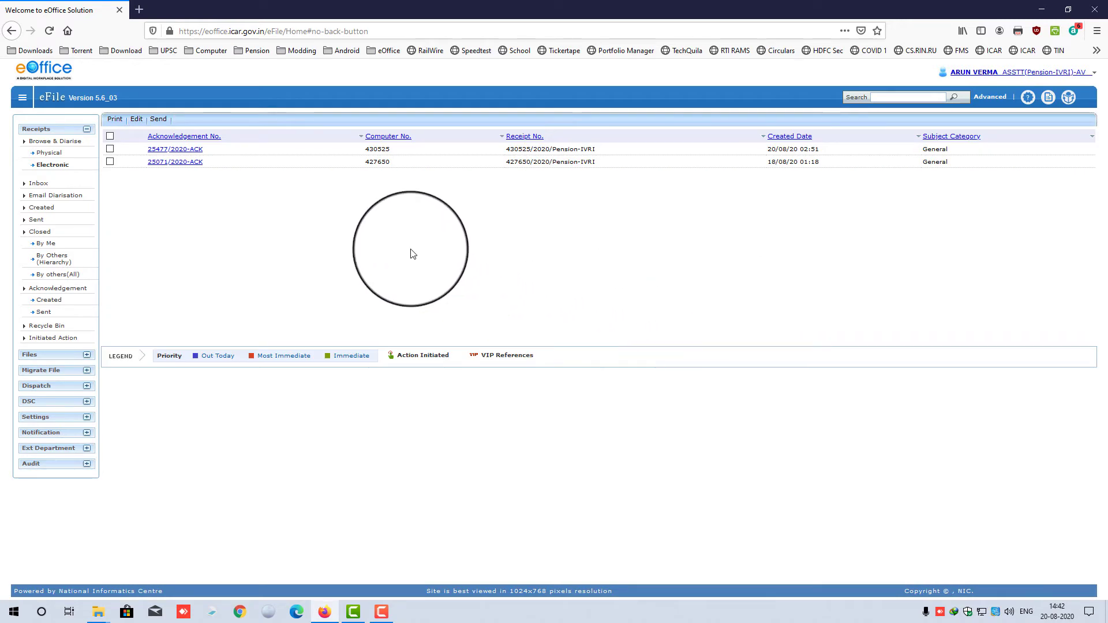
left_click(47, 209)
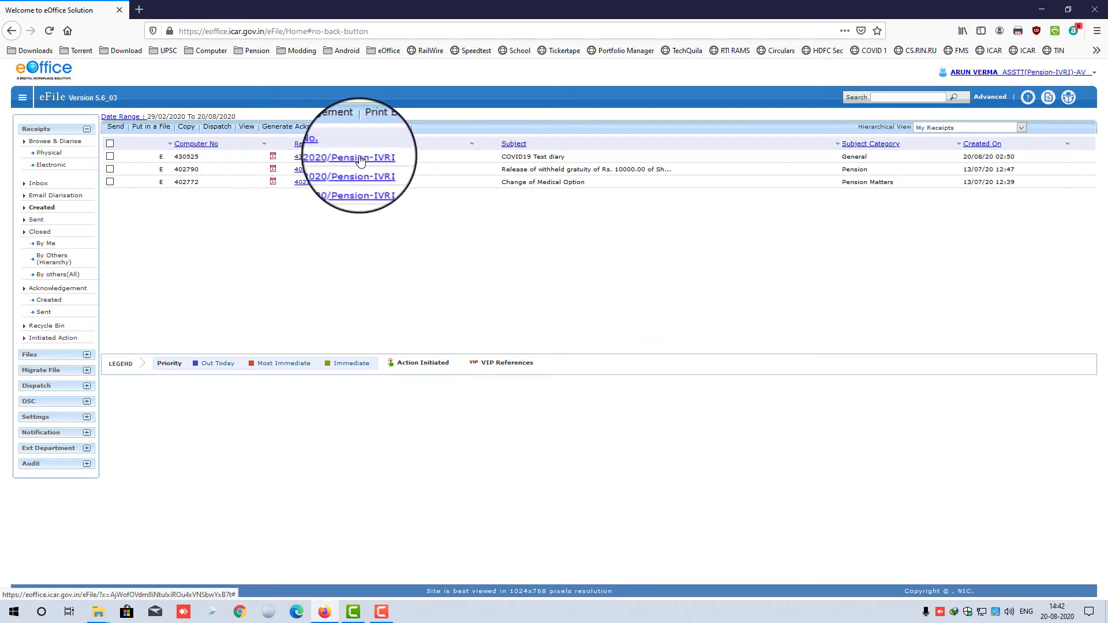
left_click(360, 160)
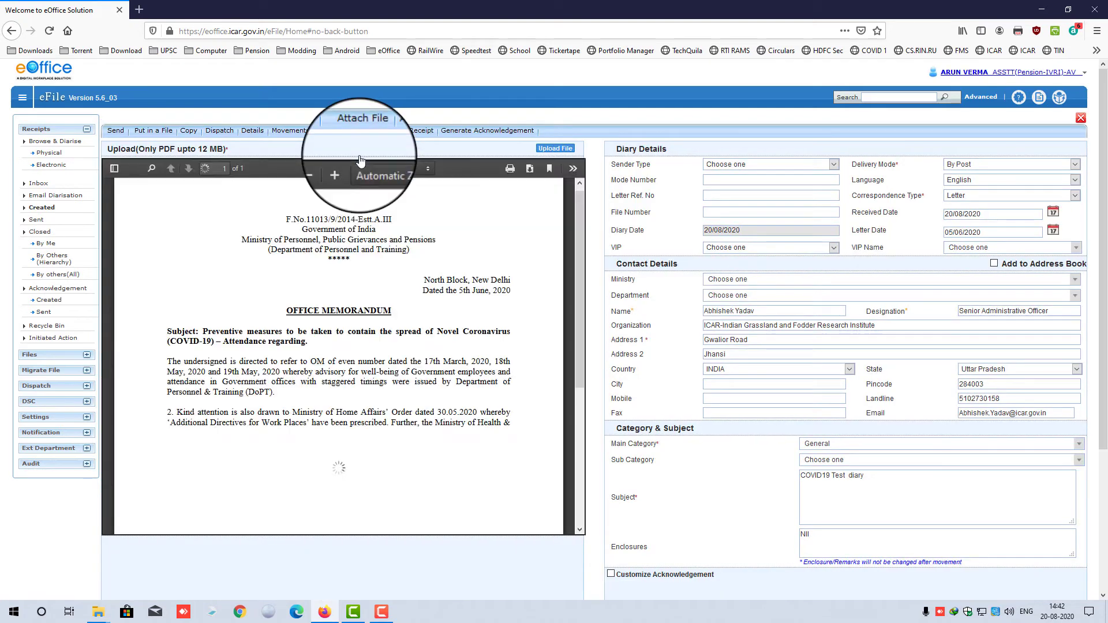
scroll(851, 410, "down", 1)
scroll(851, 411, "down", 3)
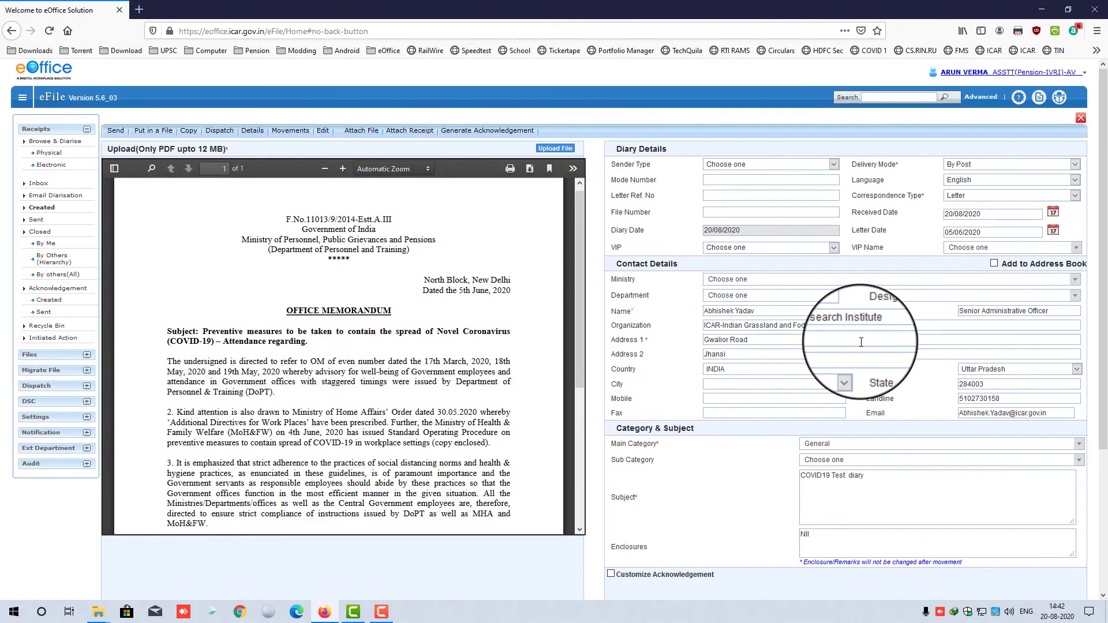
scroll(817, 223, "down", 5)
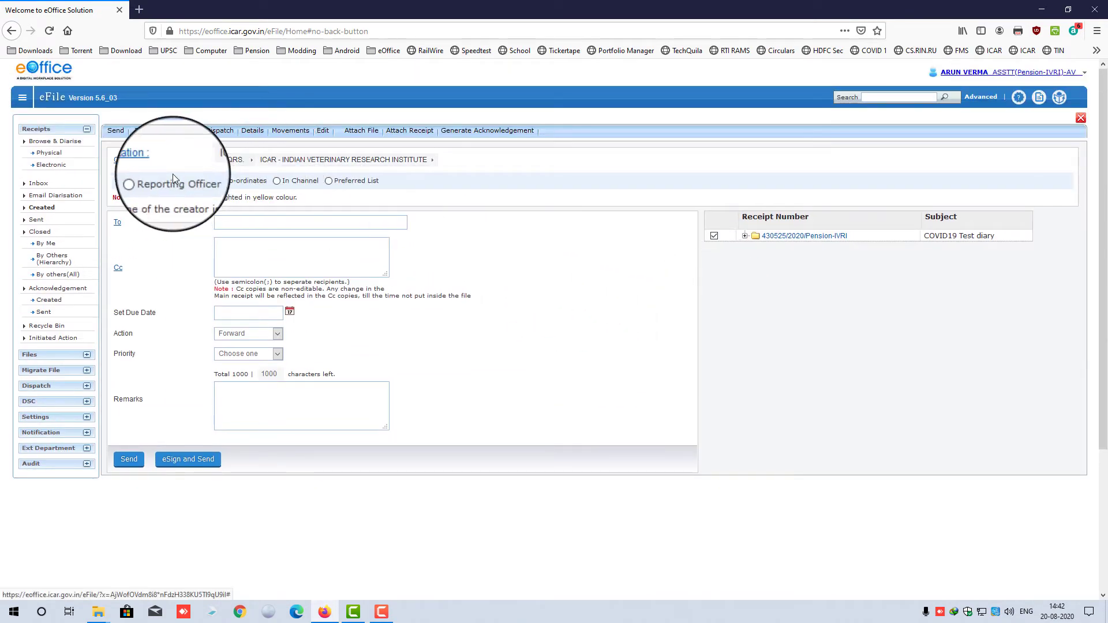
left_click(66, 209)
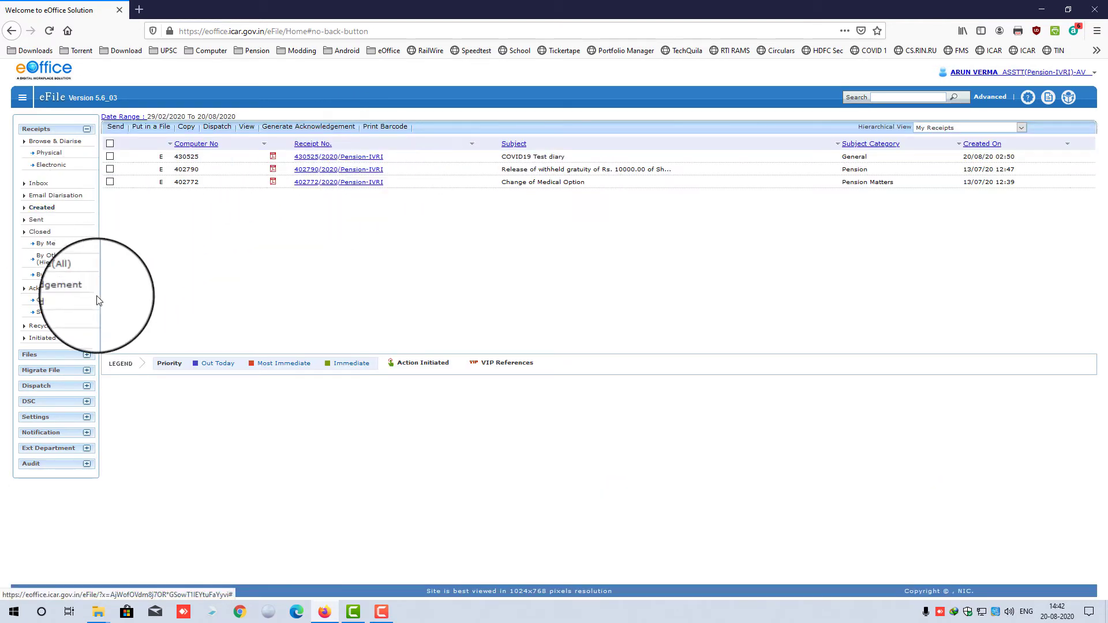
- Preview the 25477/2020-ACK letter, then select the receipt 430525 acknowledgement and print it
left_click(49, 301)
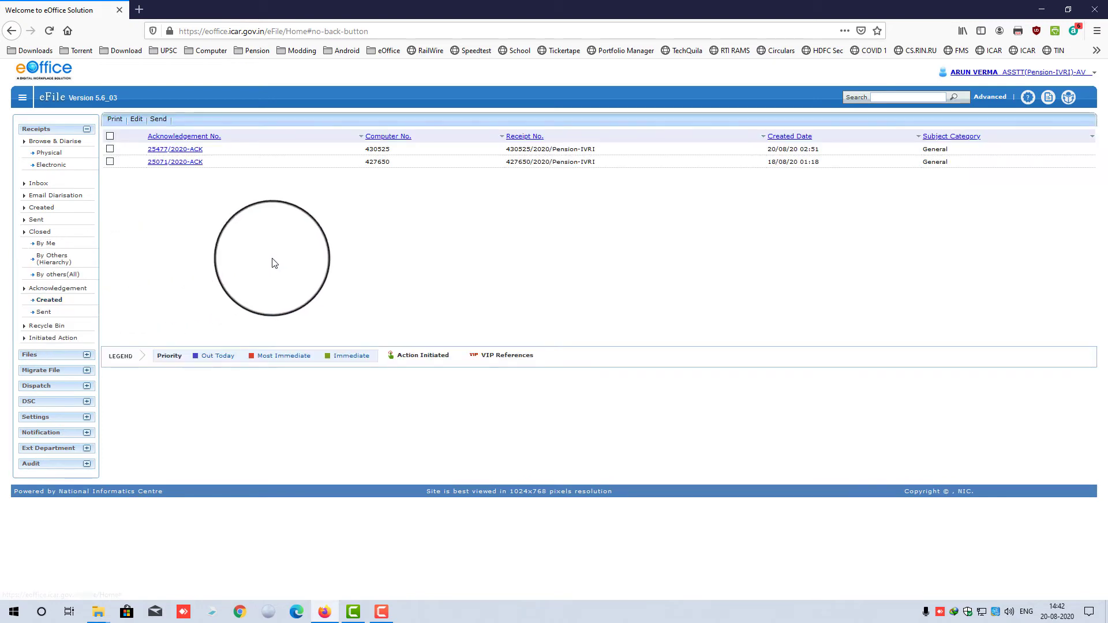
left_click(173, 148)
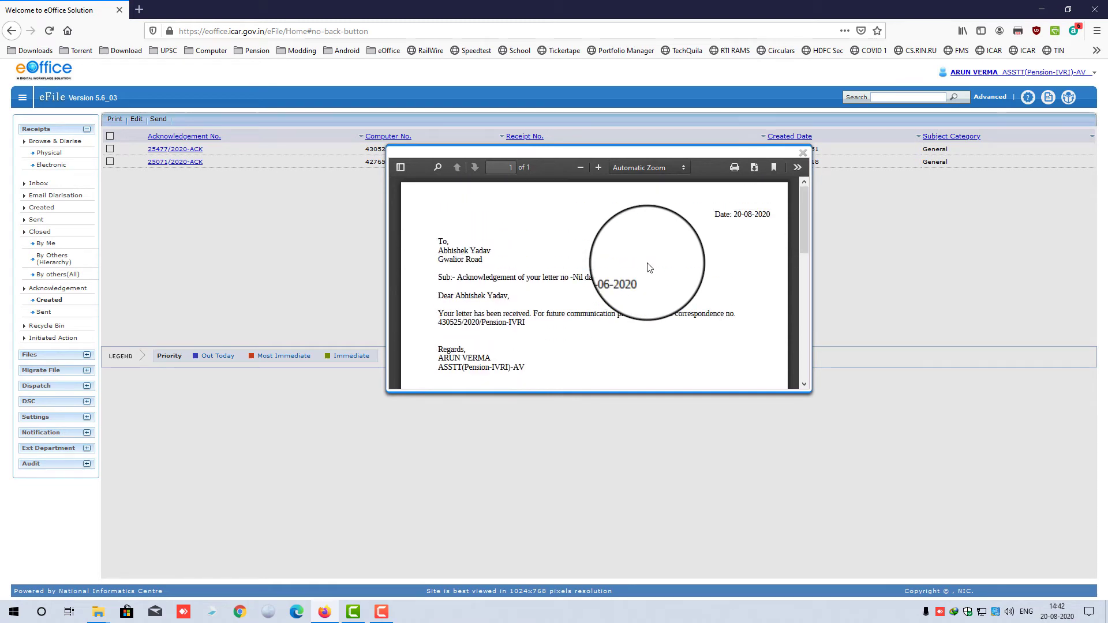
left_click(803, 154)
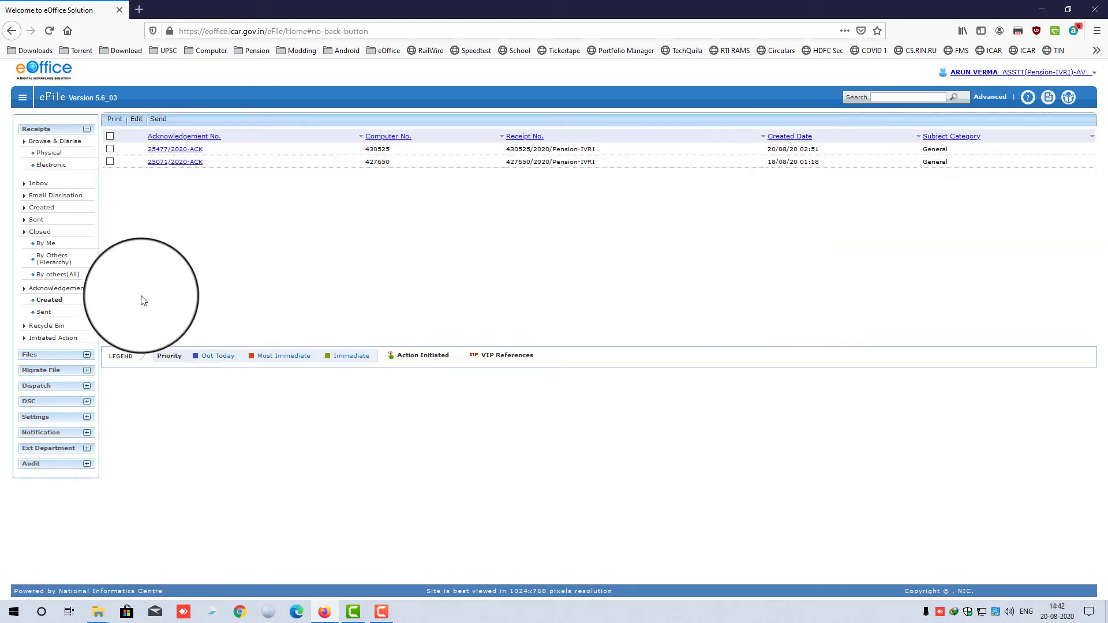
left_click(49, 301)
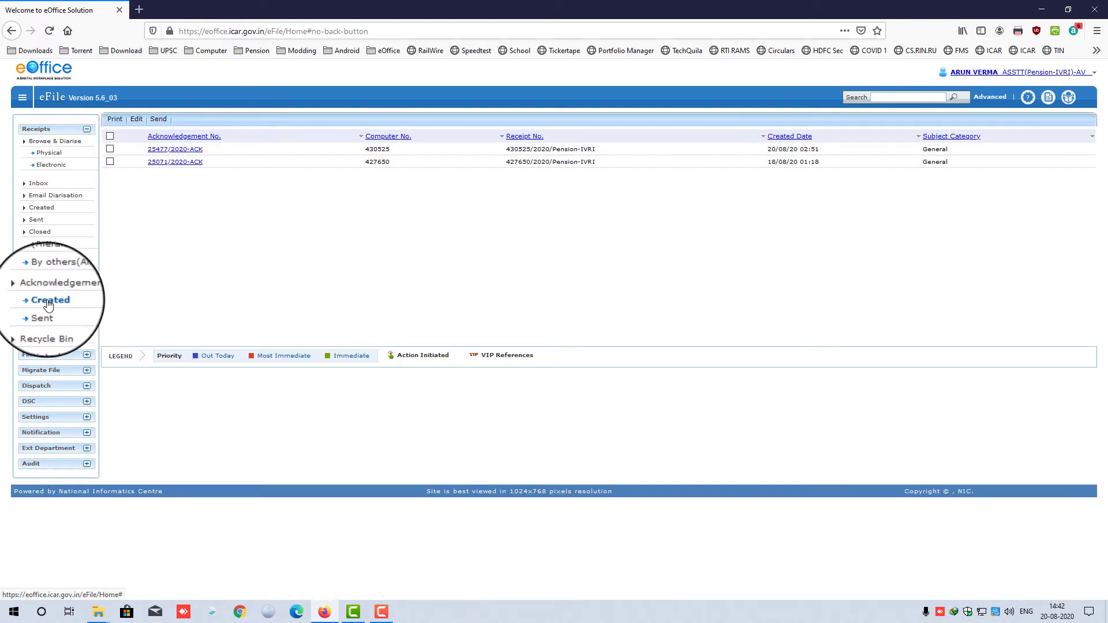
left_click(110, 149)
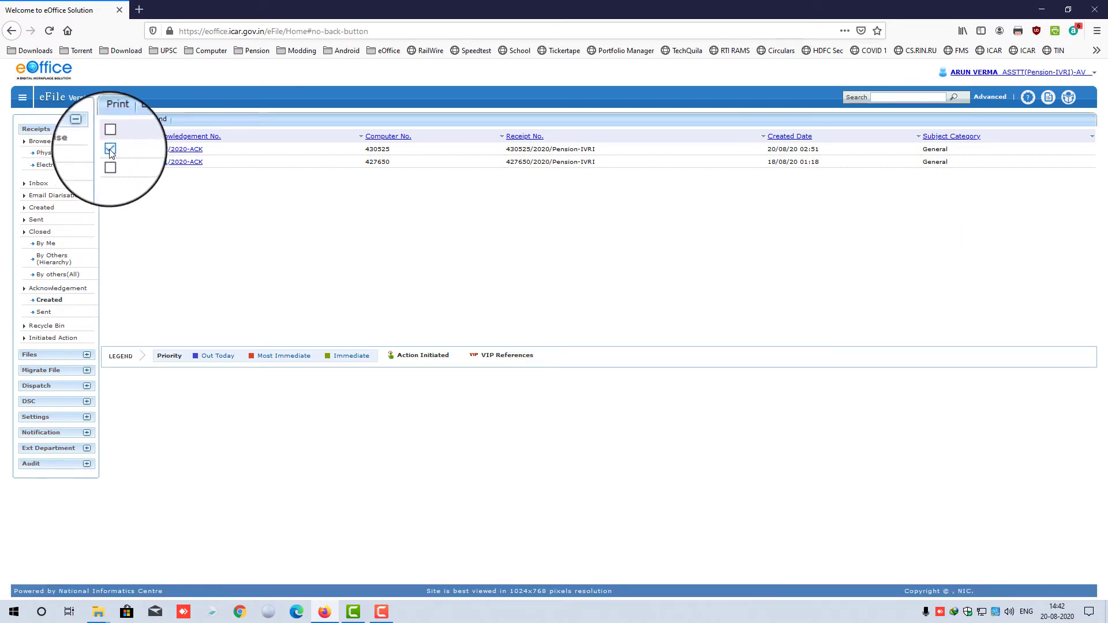
left_click(115, 120)
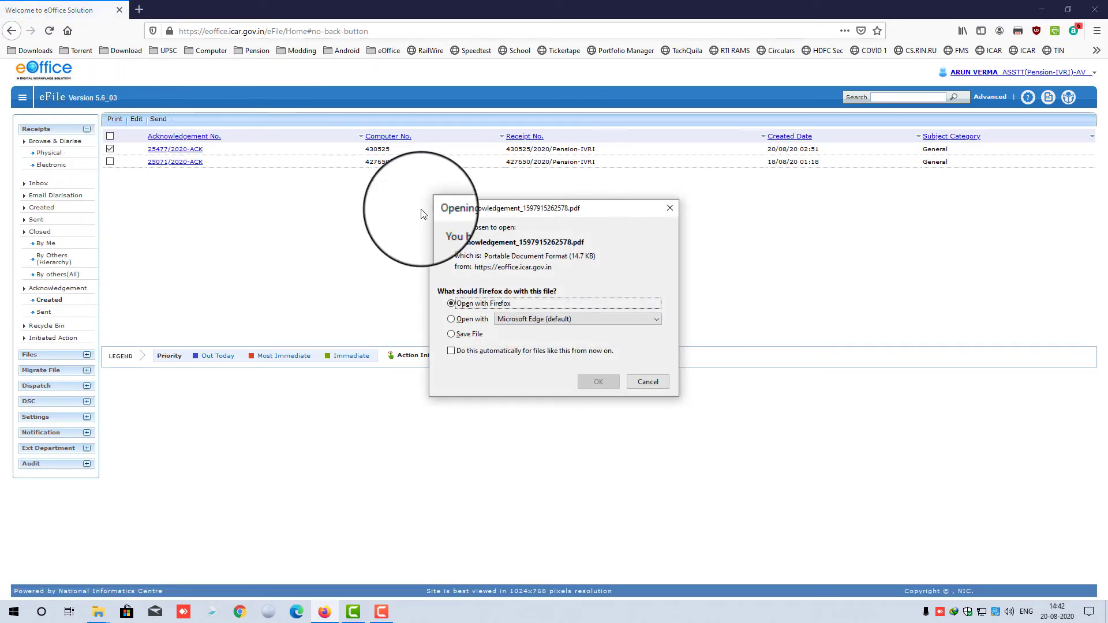
- Set the acknowledgement's dispatch mode to Mail with SMS off, attaching the SRS PDF
left_click(647, 382)
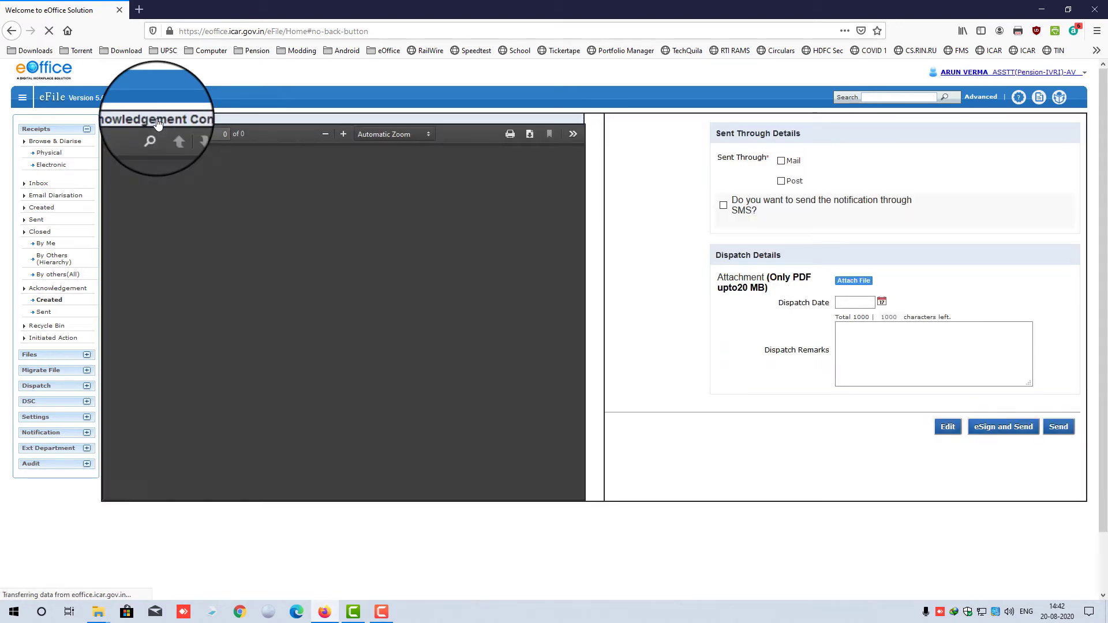
left_click(781, 156)
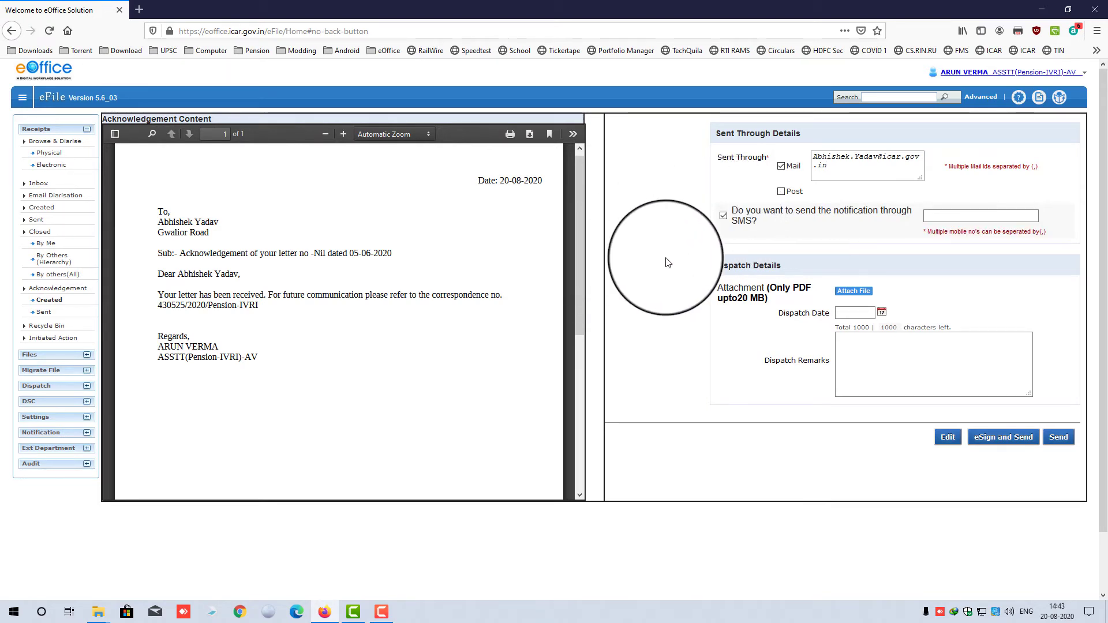
left_click(724, 217)
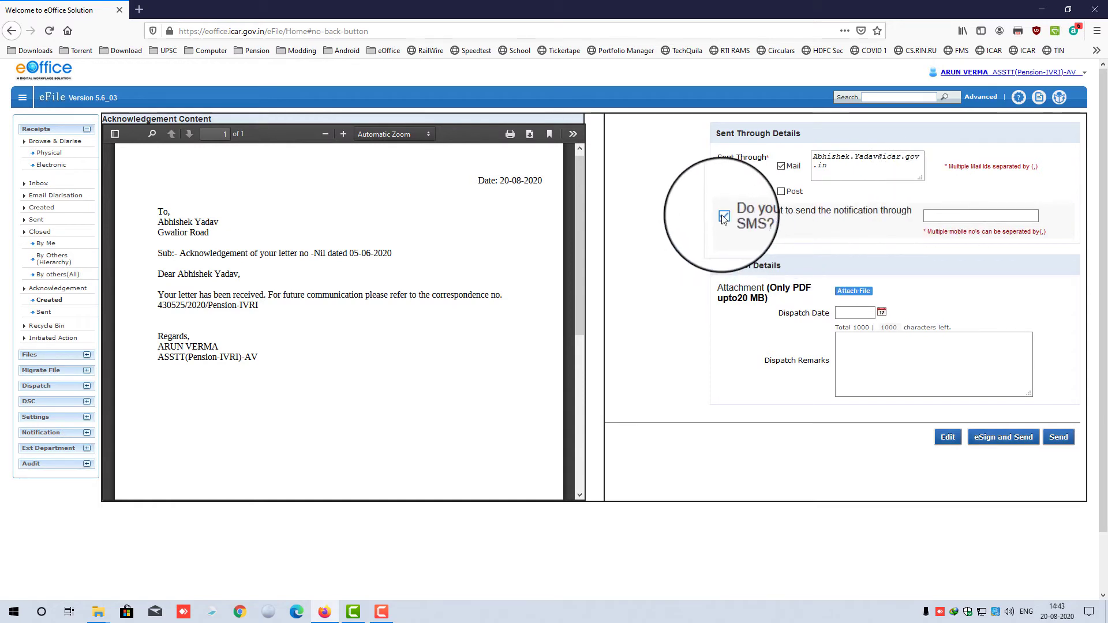
left_click(724, 217)
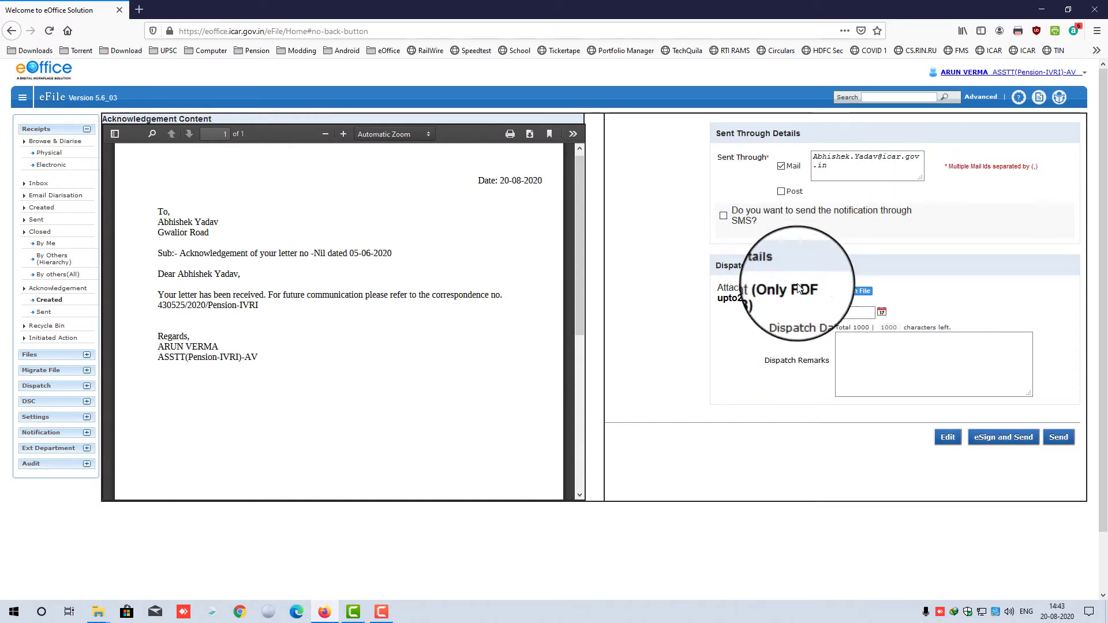
left_click(856, 295)
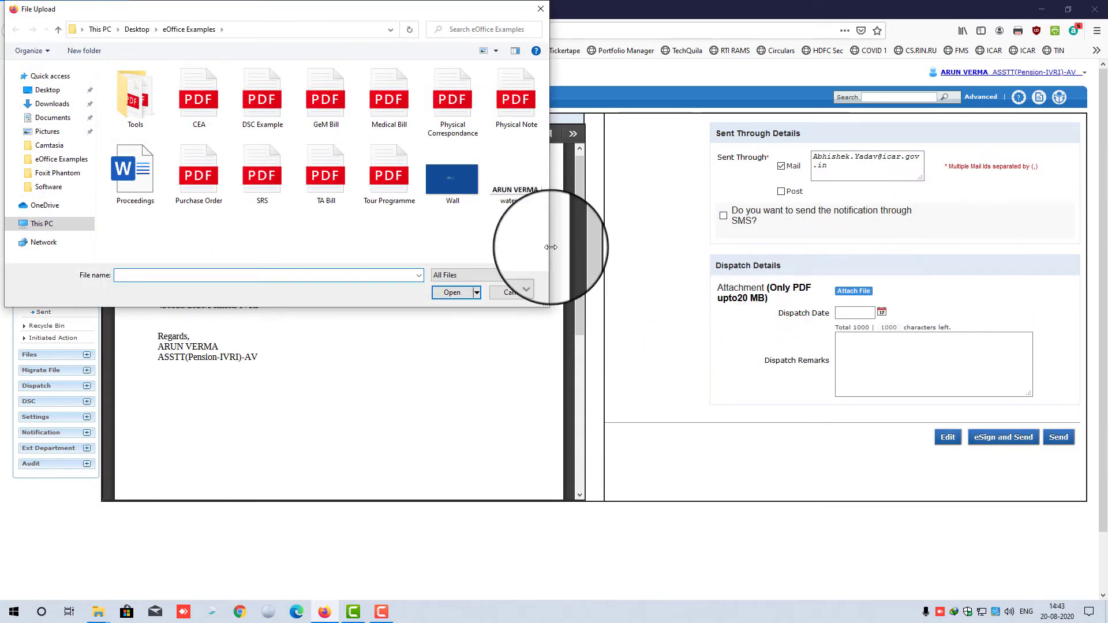
double_click(280, 186)
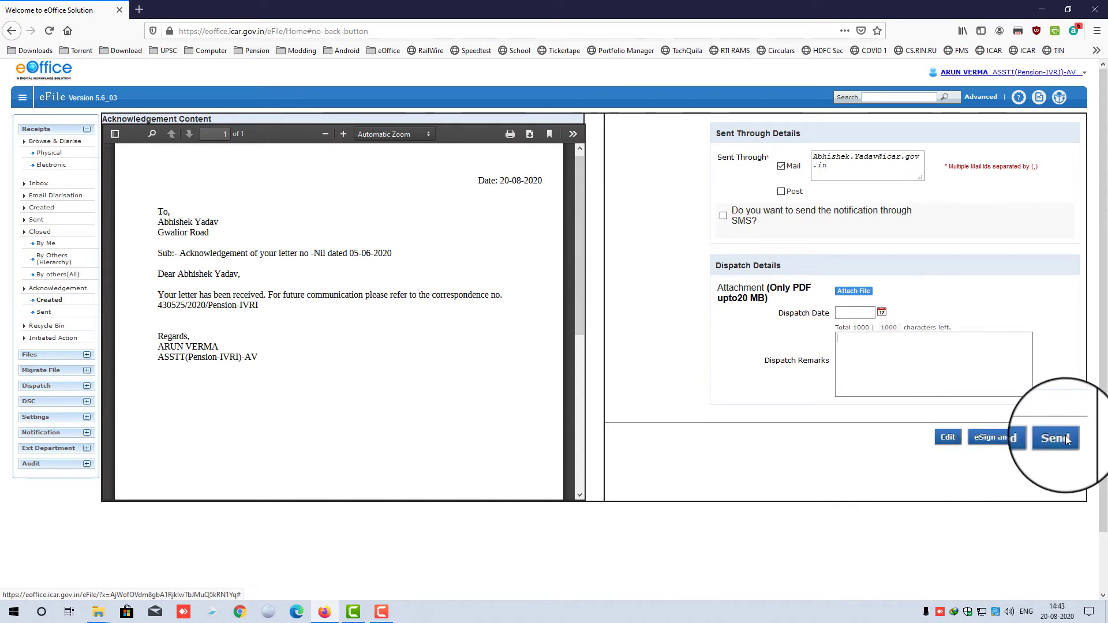
- Choose eSign and Send for the acknowledgement and accept the Aadhaar authentication consent
left_click(997, 438)
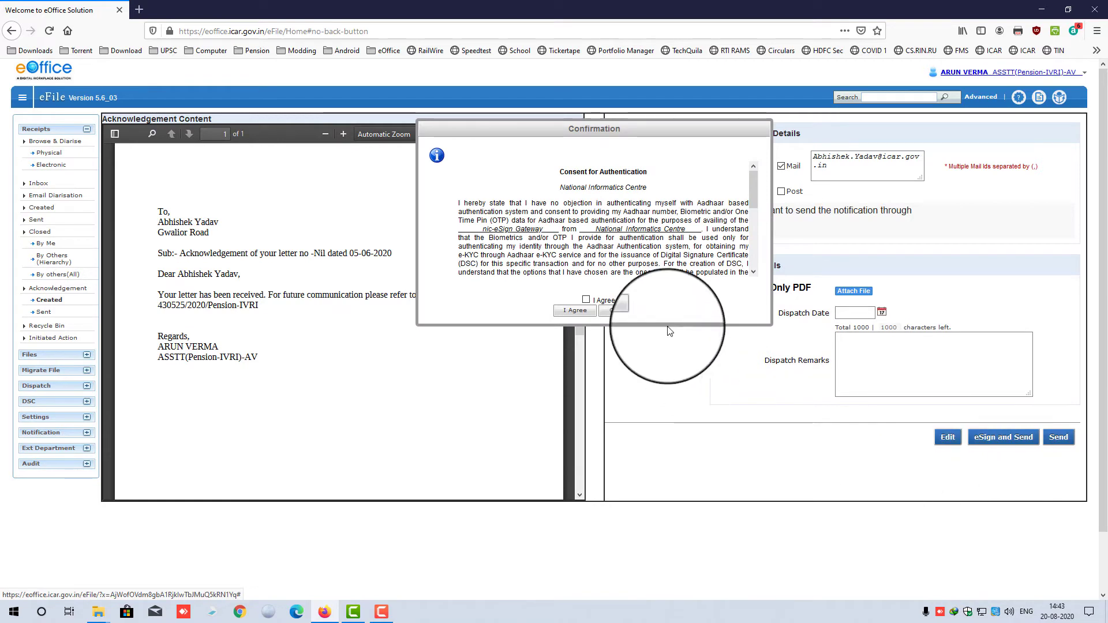
left_click(586, 301)
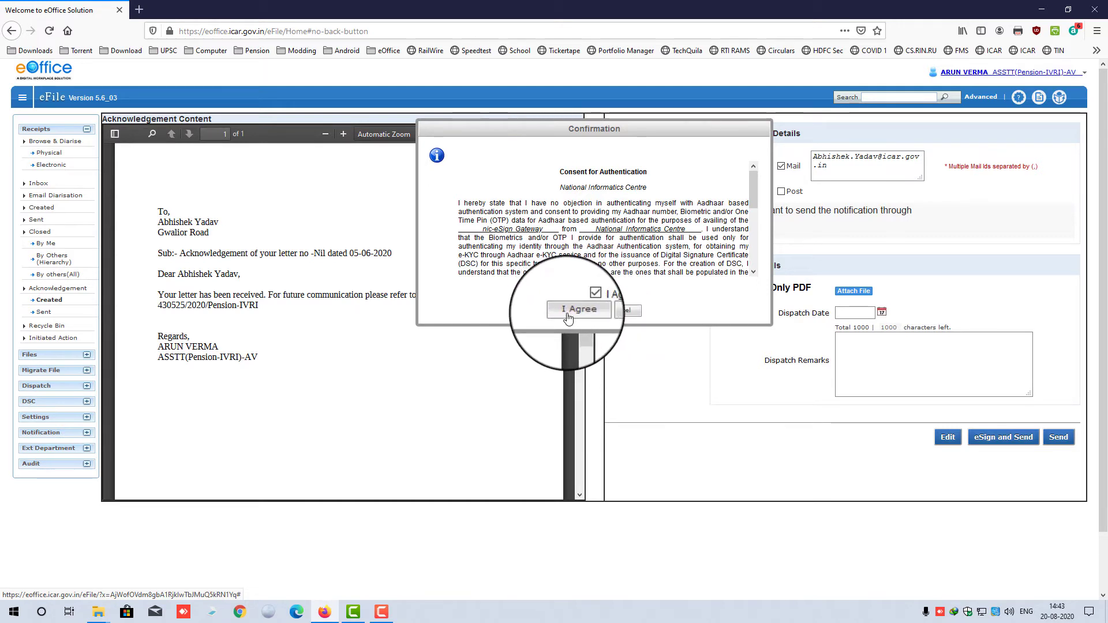
left_click(569, 316)
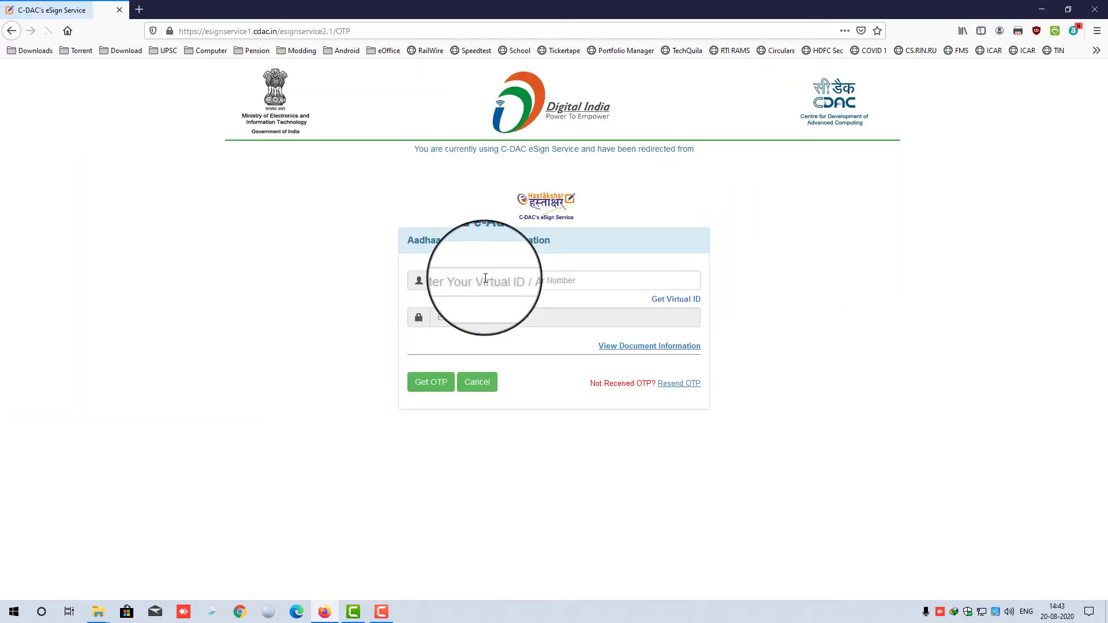
- Enter the Aadhaar / Virtual ID, request an OTP, then cancel the e-sign request
left_click(488, 283)
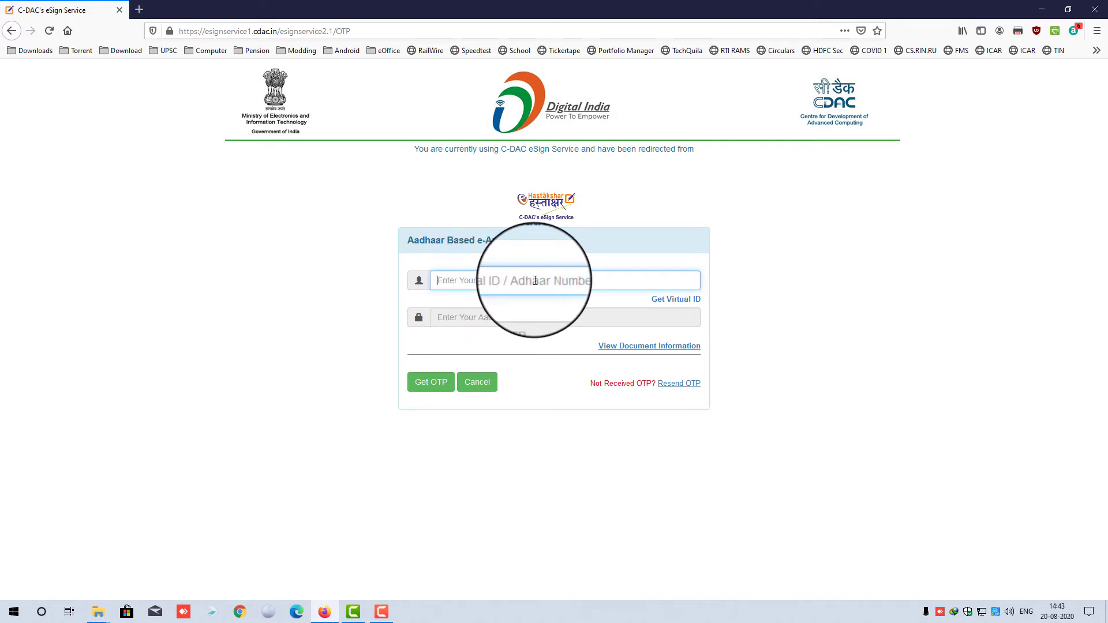
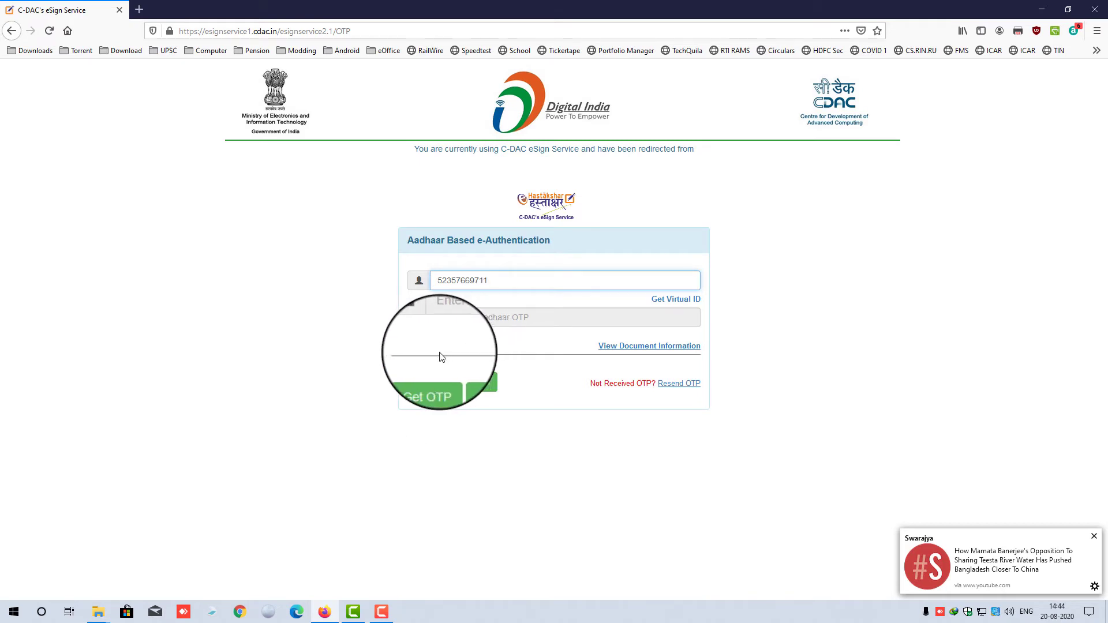
left_click(433, 395)
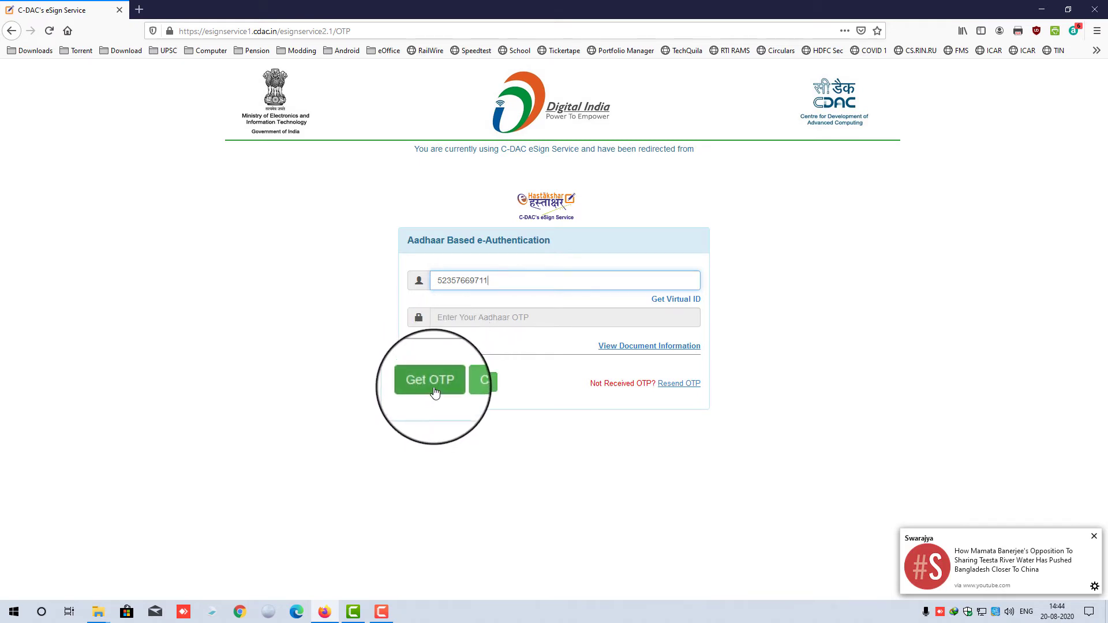
left_click(477, 386)
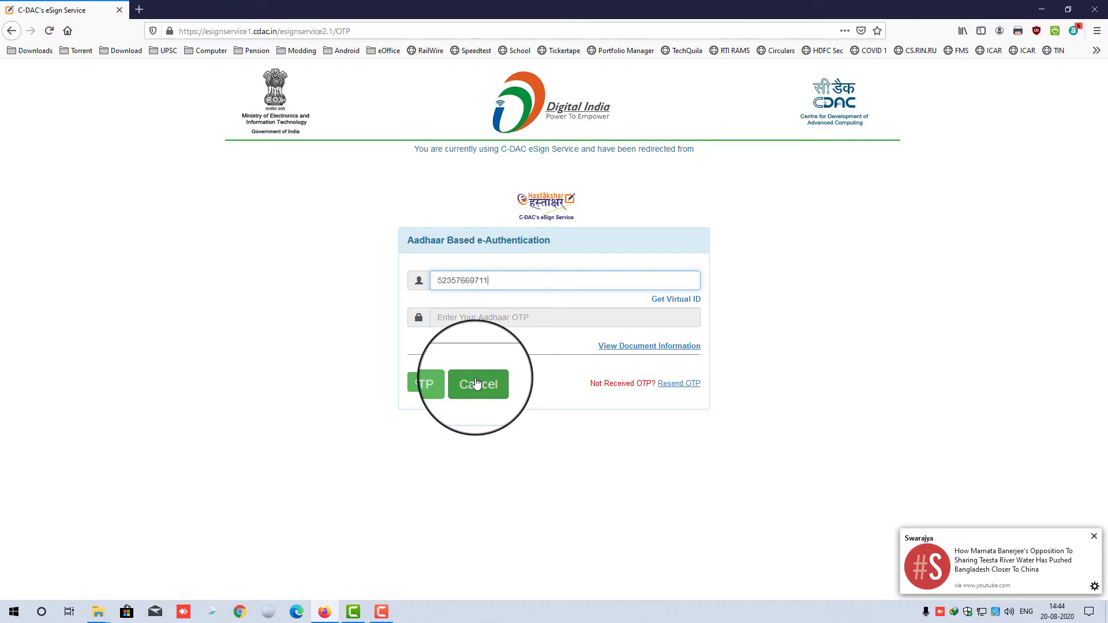
left_click(477, 385)
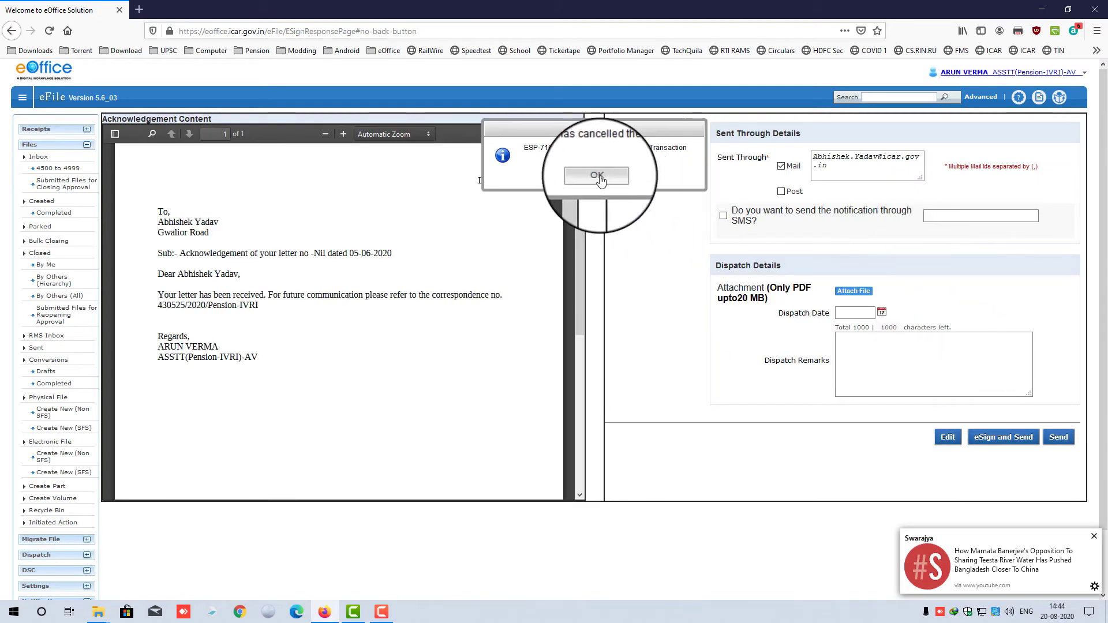
- Dismiss the cancelled-transaction alert and reopen receipt 430525 from the Created receipts list
left_click(598, 177)
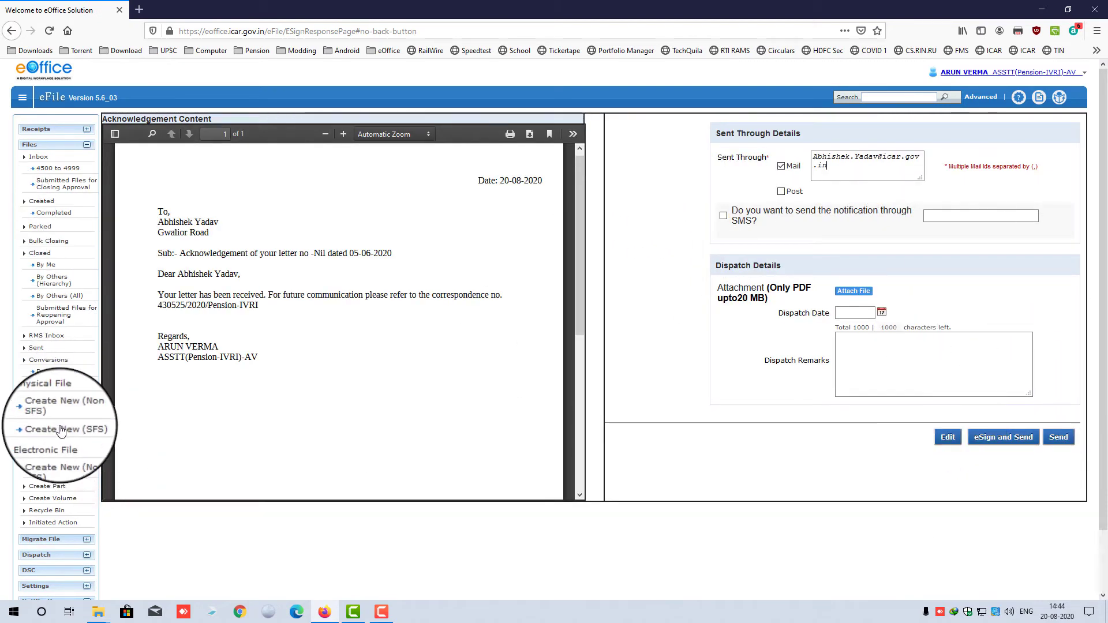
left_click(36, 128)
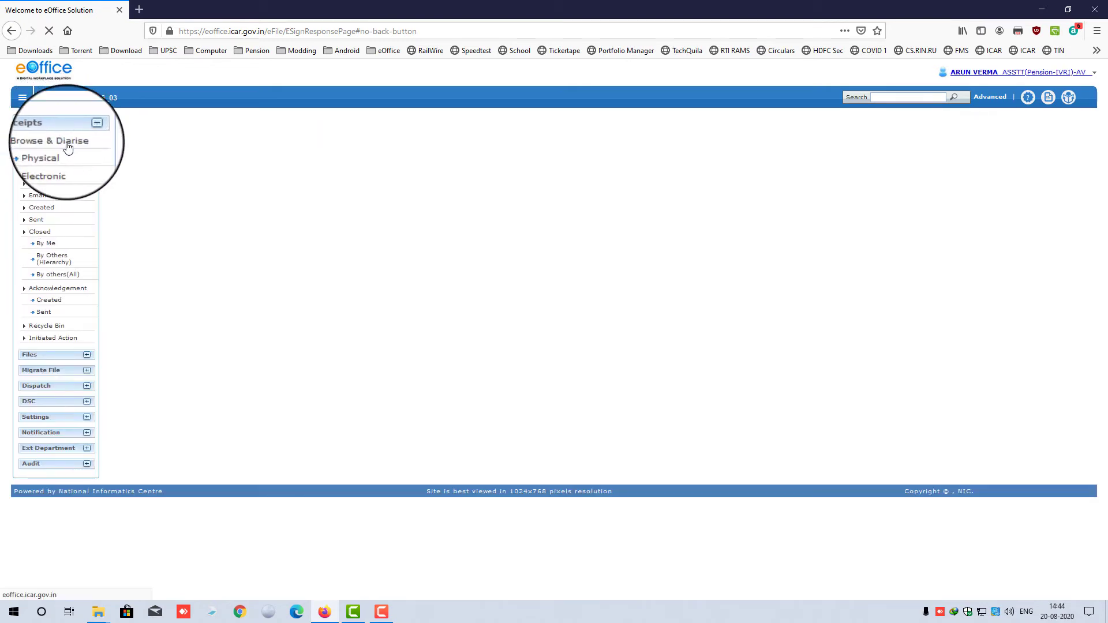
left_click(45, 209)
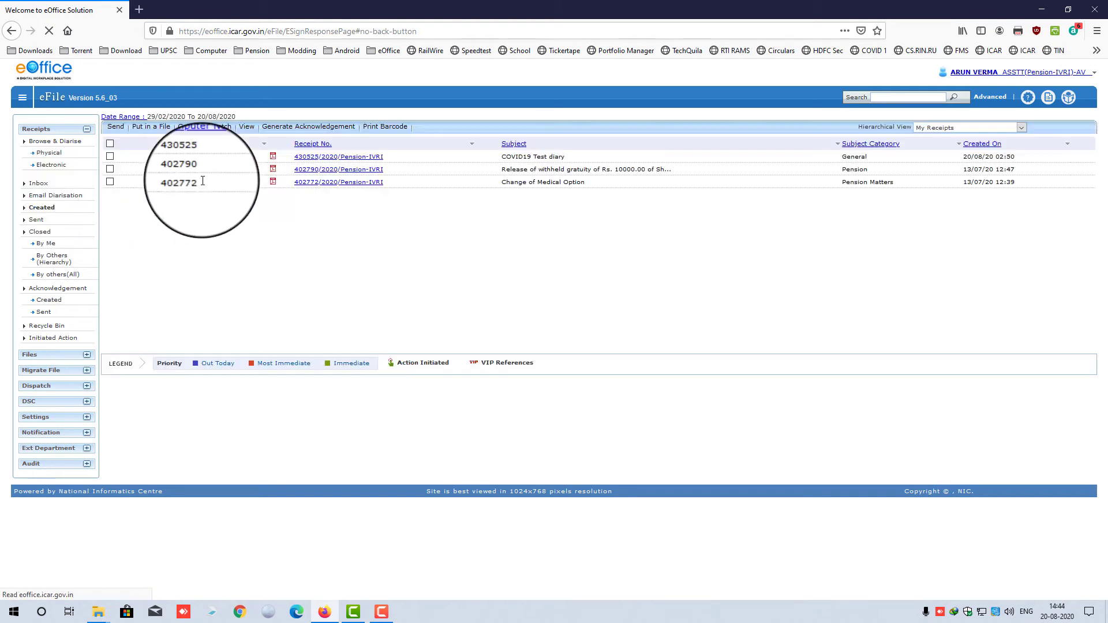
left_click(340, 162)
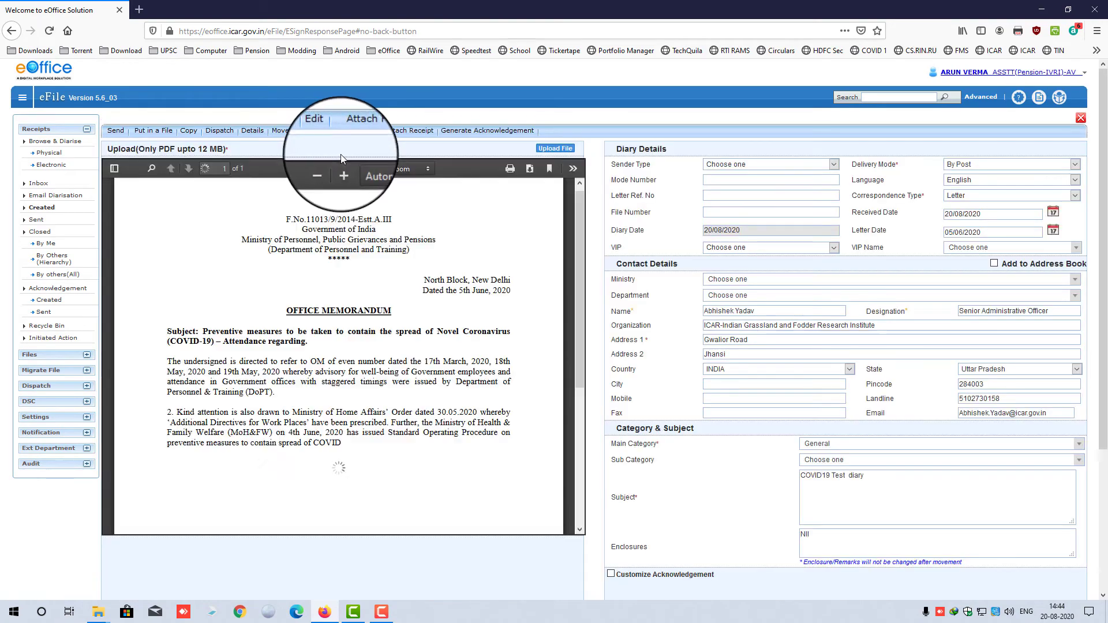
- Review the receipt's diarisation fields, leaving the Ministry unchanged, and focus the Subject text
scroll(943, 354, "down", 3)
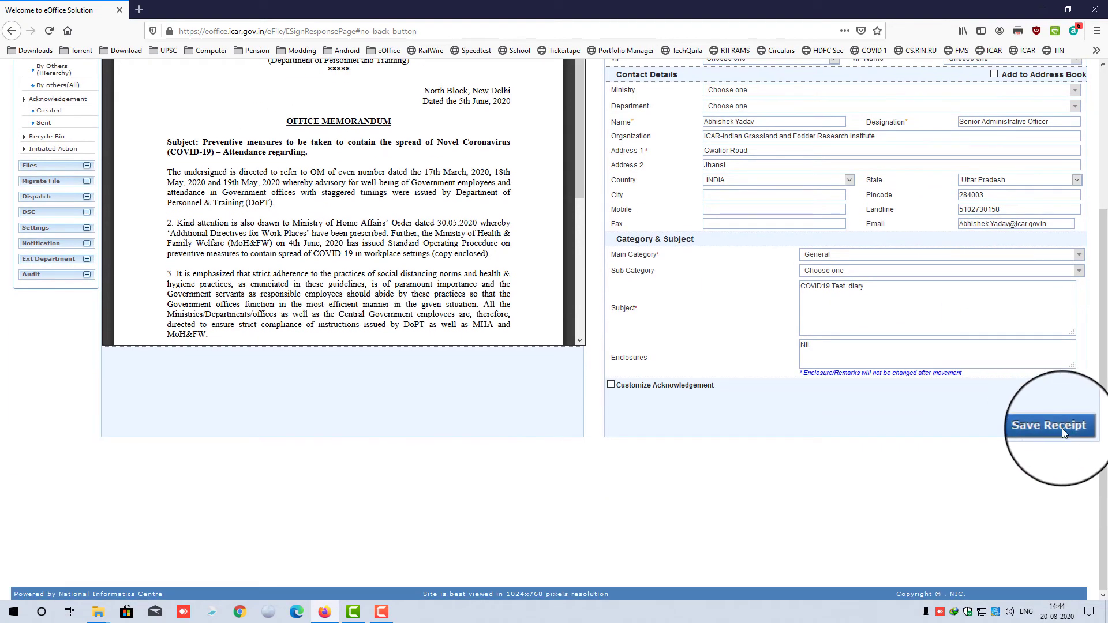
left_click(1062, 428)
scroll(765, 354, "up", 3)
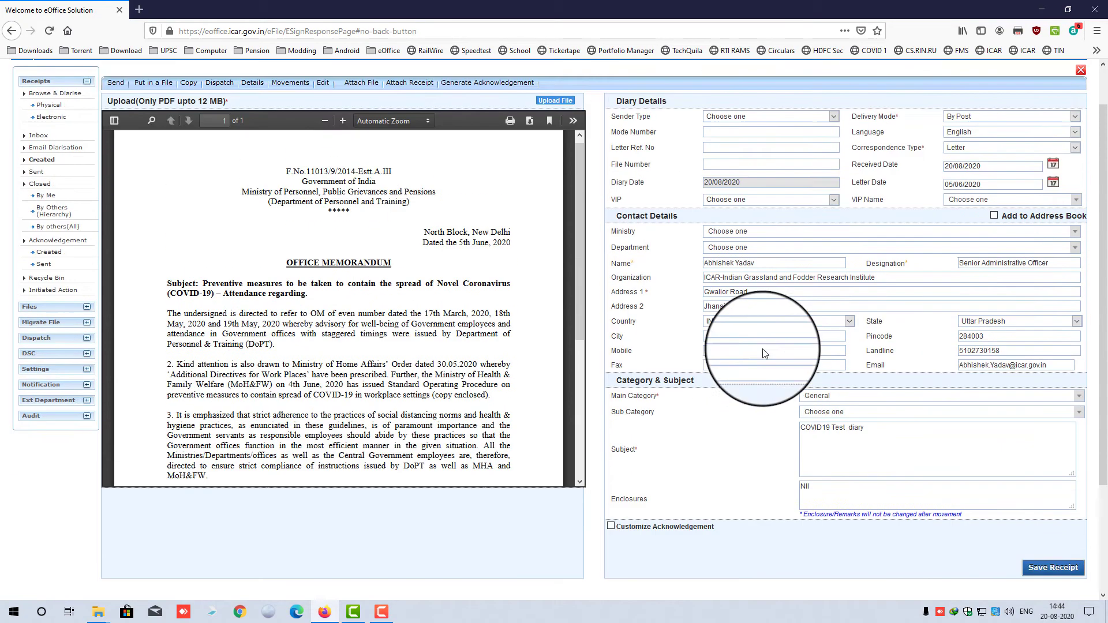
scroll(765, 354, "up", 1)
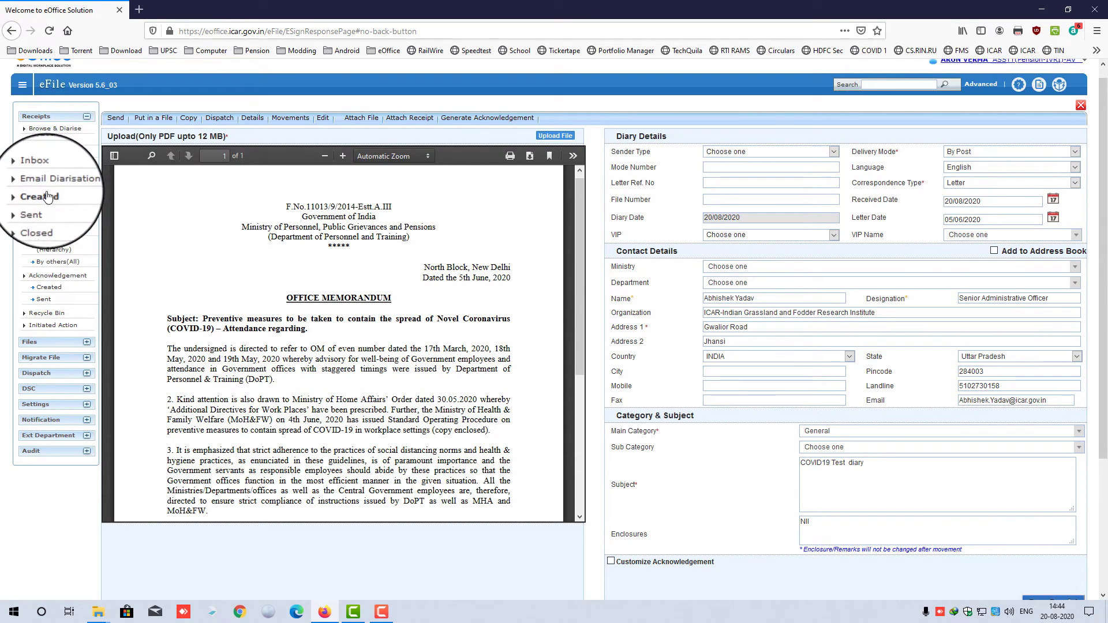
left_click(809, 267)
left_click(808, 270)
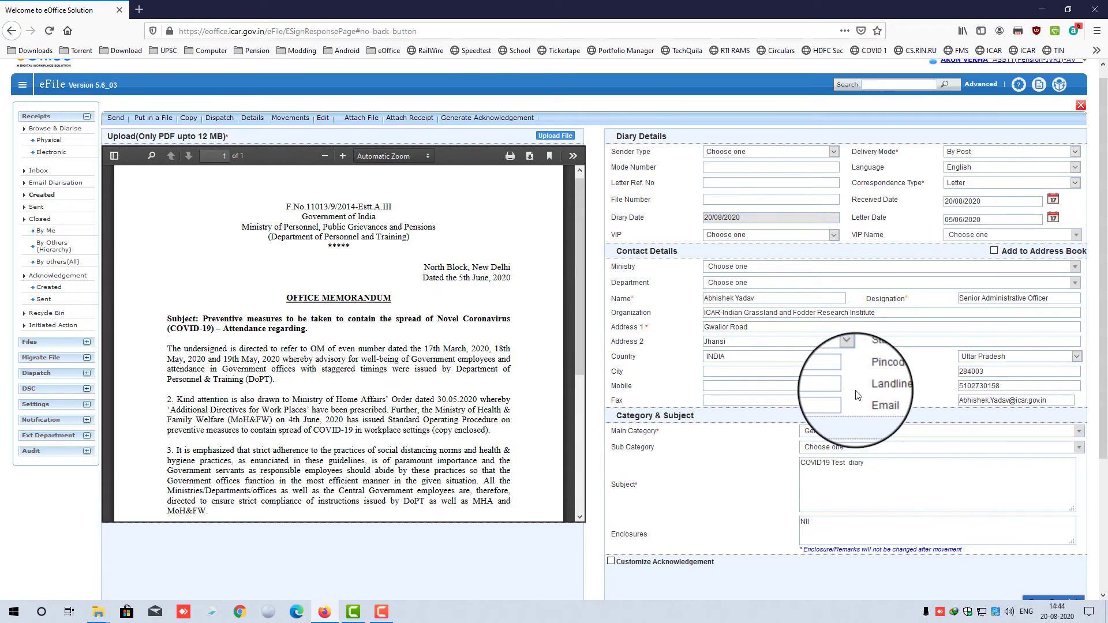
scroll(853, 395, "down", 3)
left_click(922, 374)
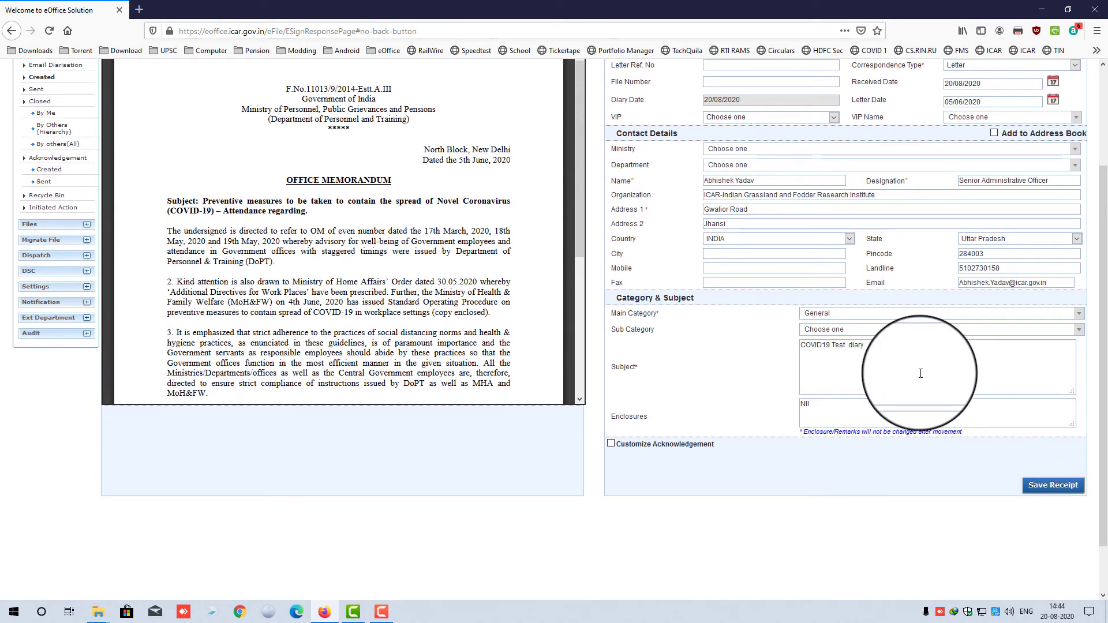
- Save the receipt and address it to the first matching recipient with a suggested colleague in Cc
left_click(1058, 488)
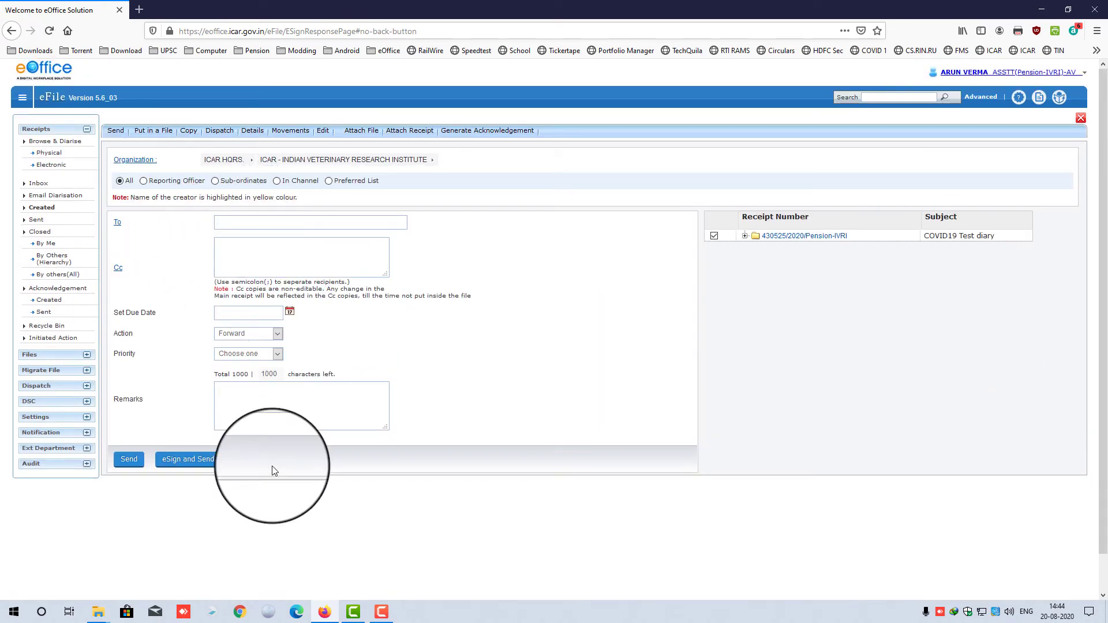
left_click(284, 221)
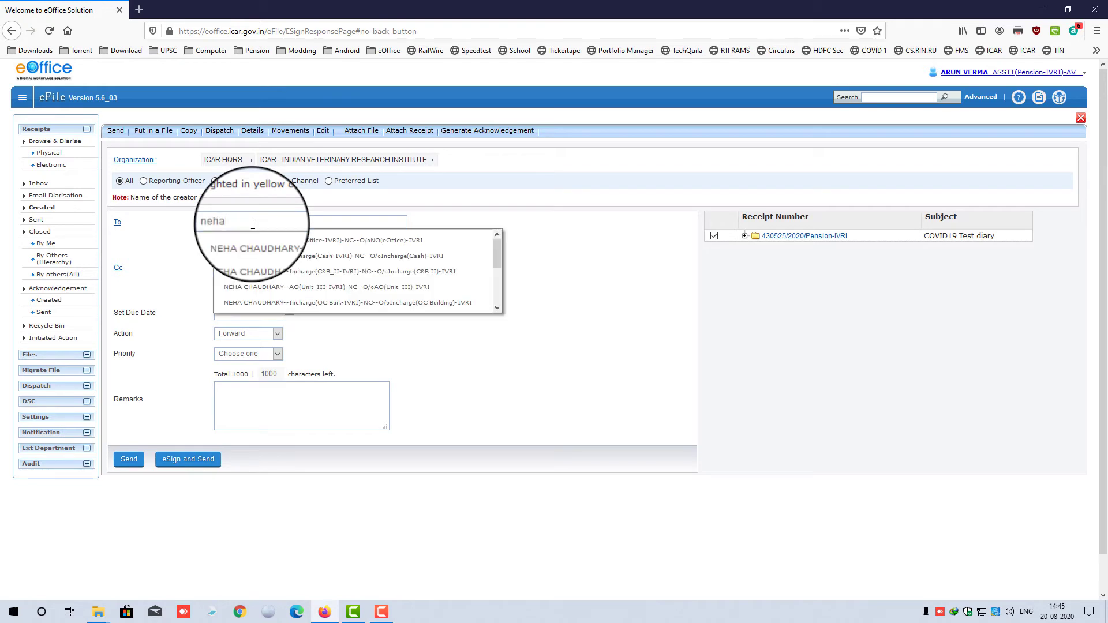
left_click(285, 240)
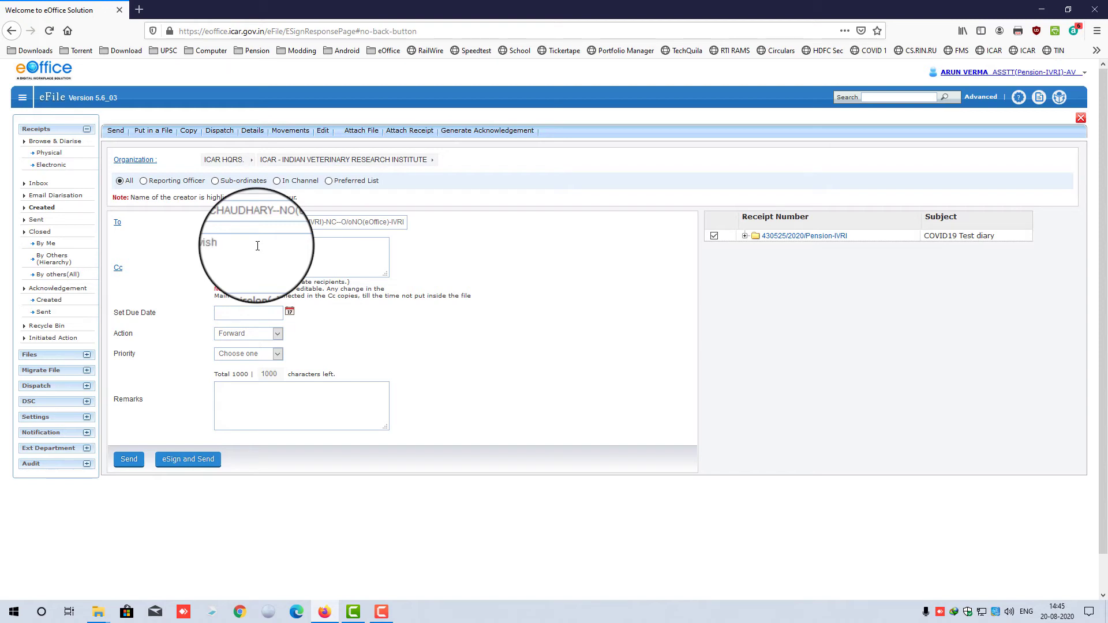
left_click(276, 291)
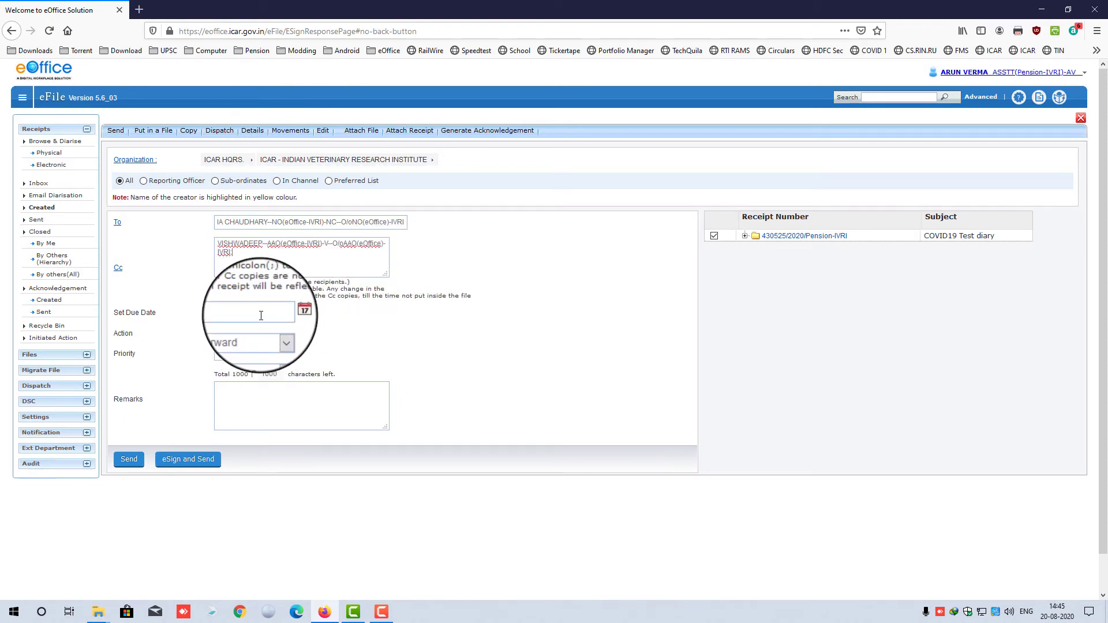
- Set the action to Forward, leaving due date and priority unset, ready for remarks
left_click(290, 310)
left_click(289, 321)
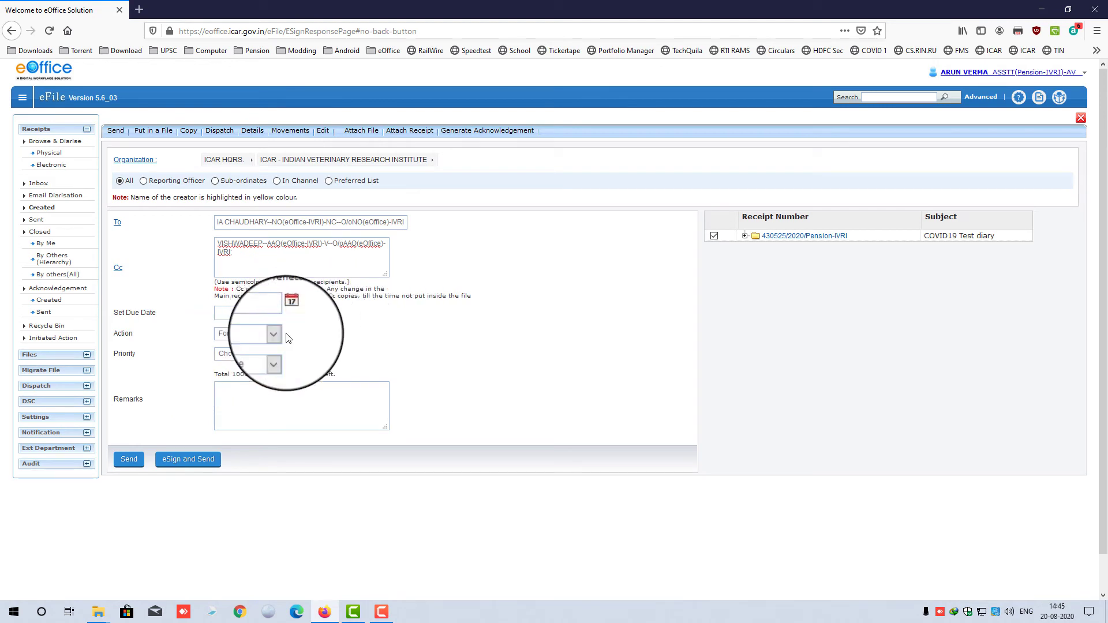
left_click(273, 335)
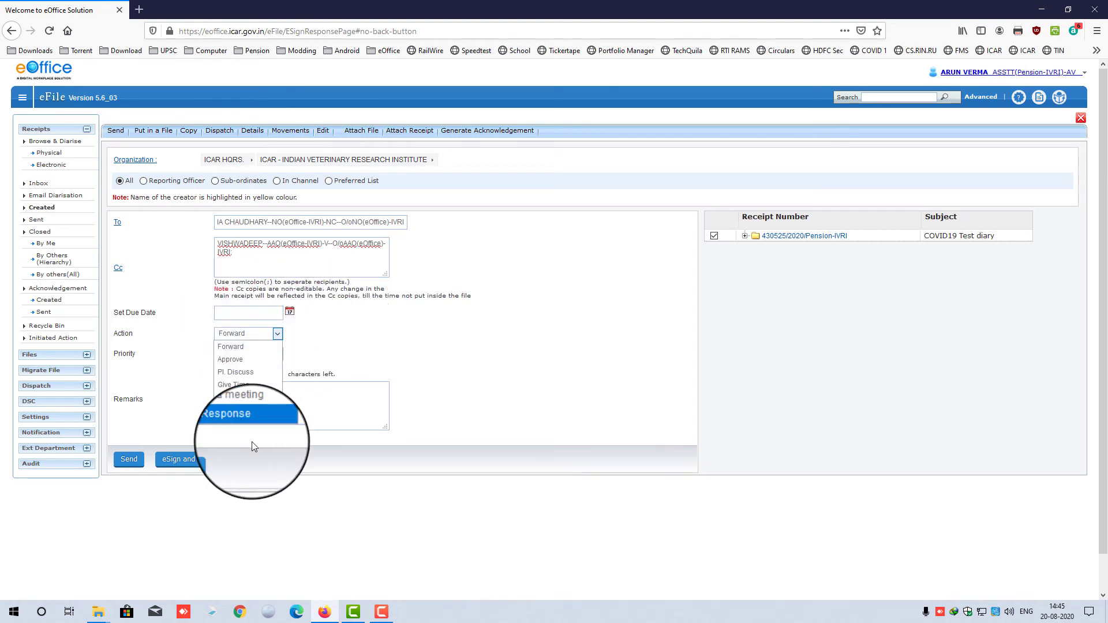
left_click(252, 346)
left_click(261, 354)
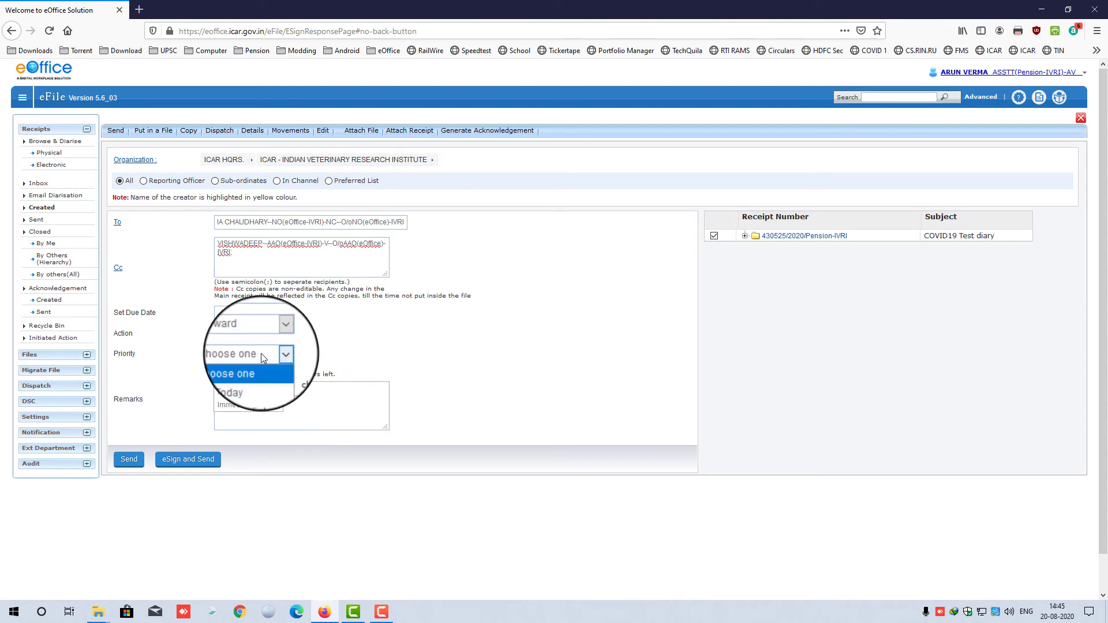
left_click(376, 334)
left_click(305, 390)
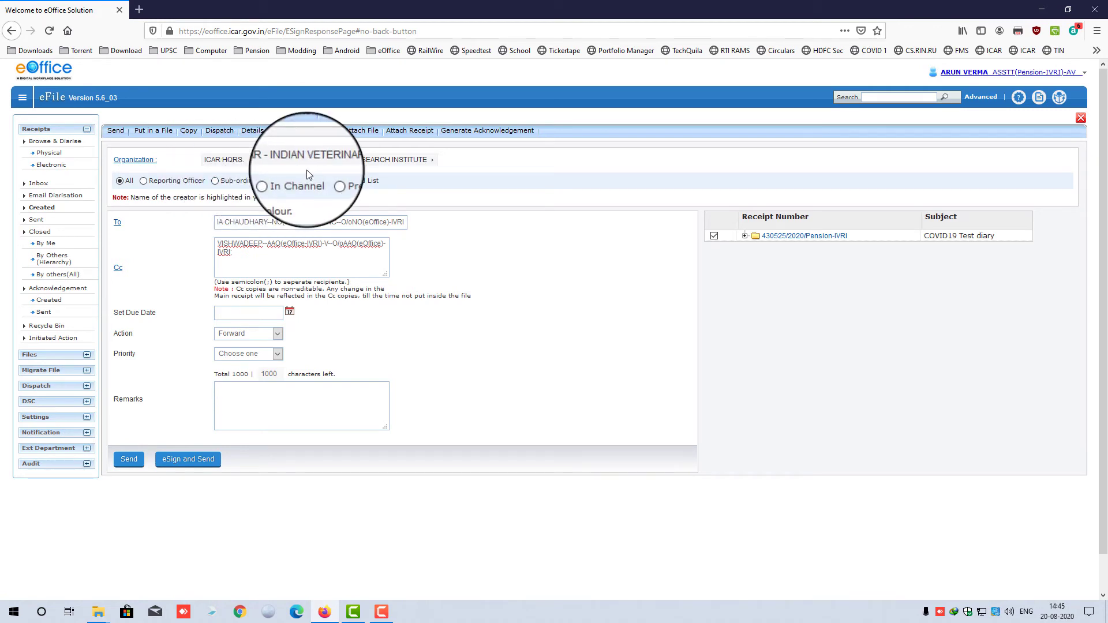
- Reselect the main recipient under All, e-sign and send the receipt, and view Sent receipts
left_click(144, 181)
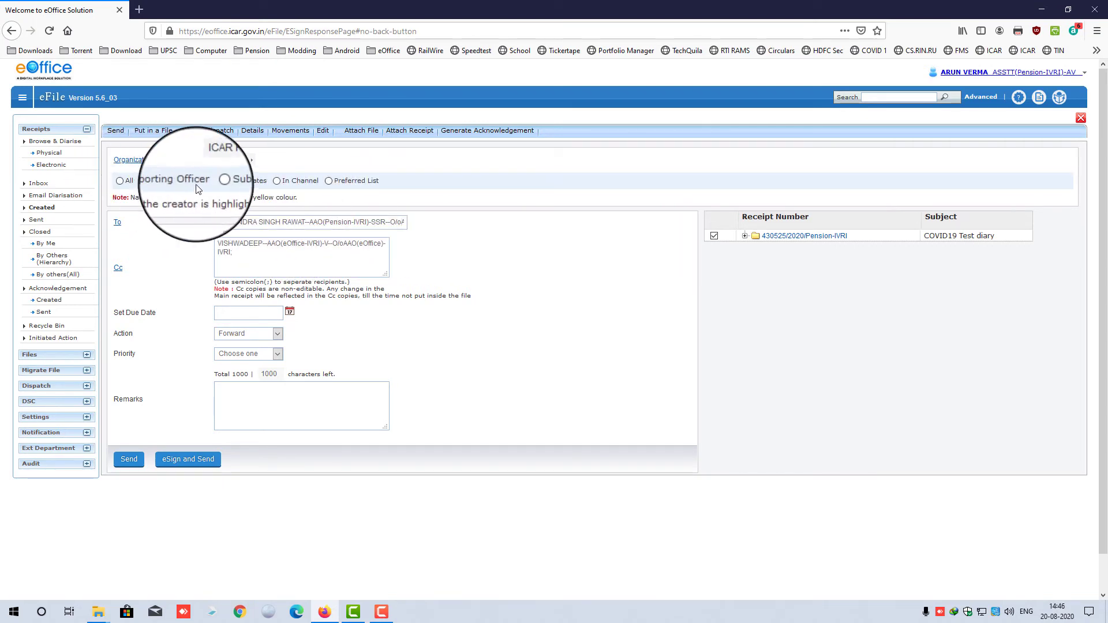
left_click(218, 182)
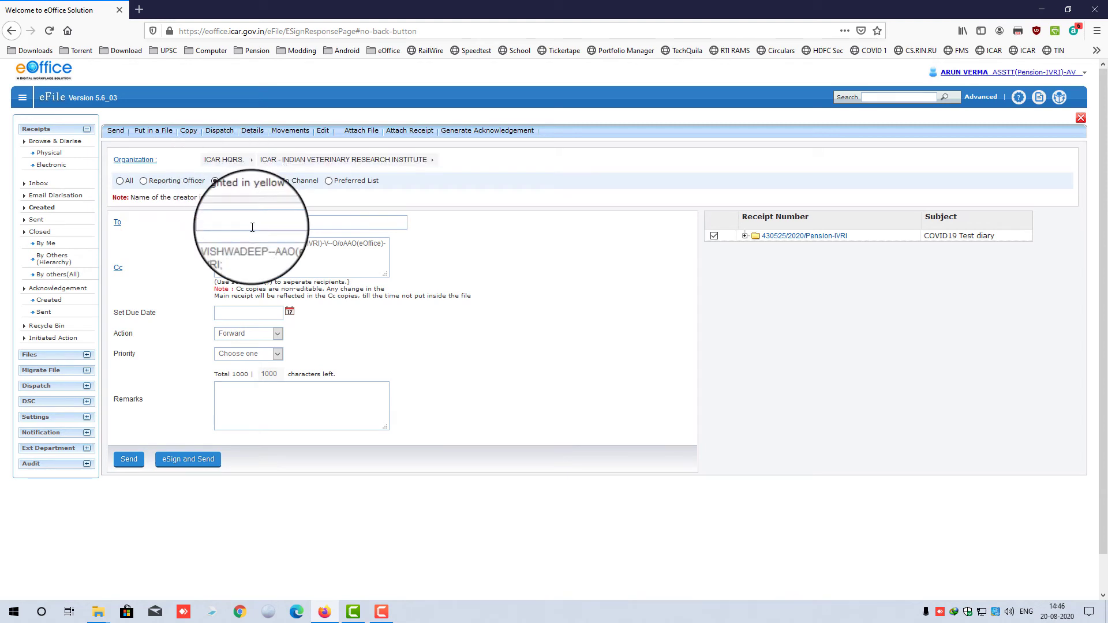
left_click(254, 223)
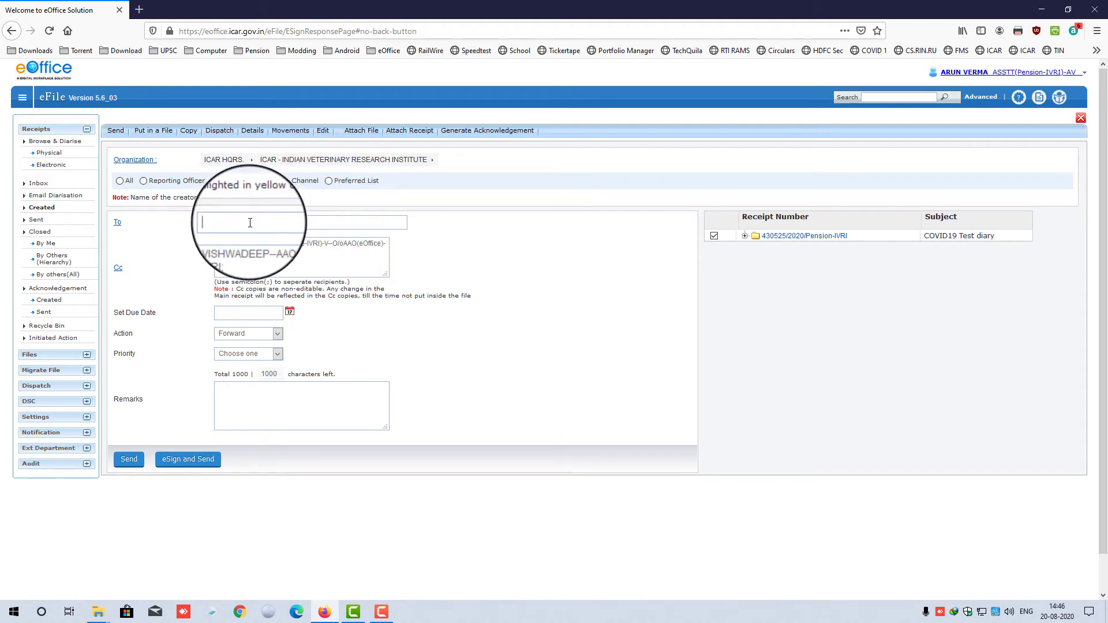
left_click(120, 181)
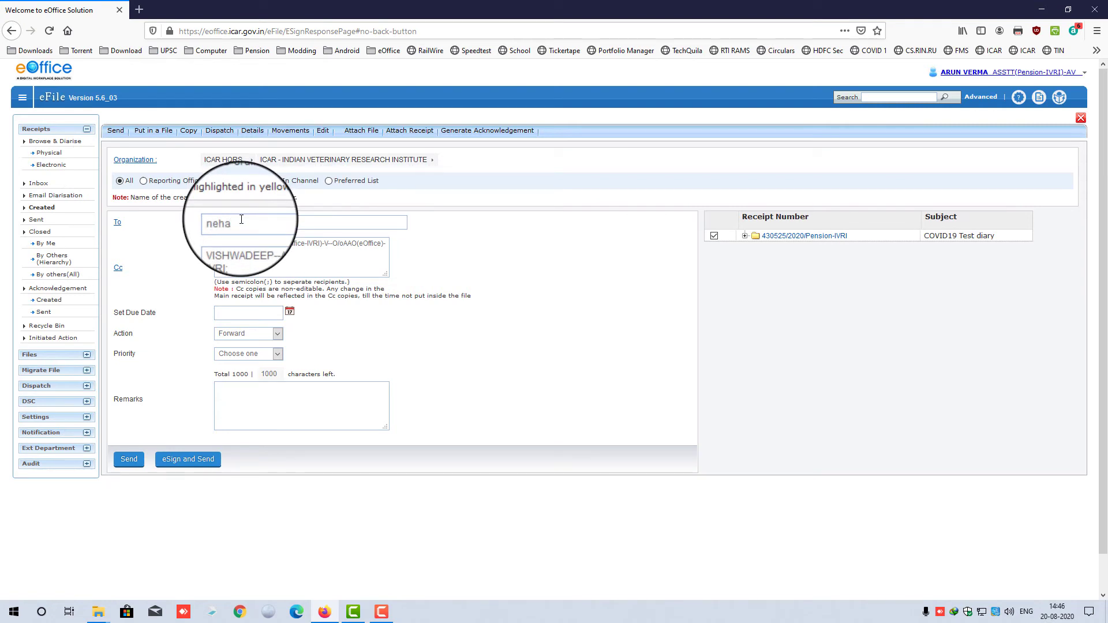
left_click(261, 237)
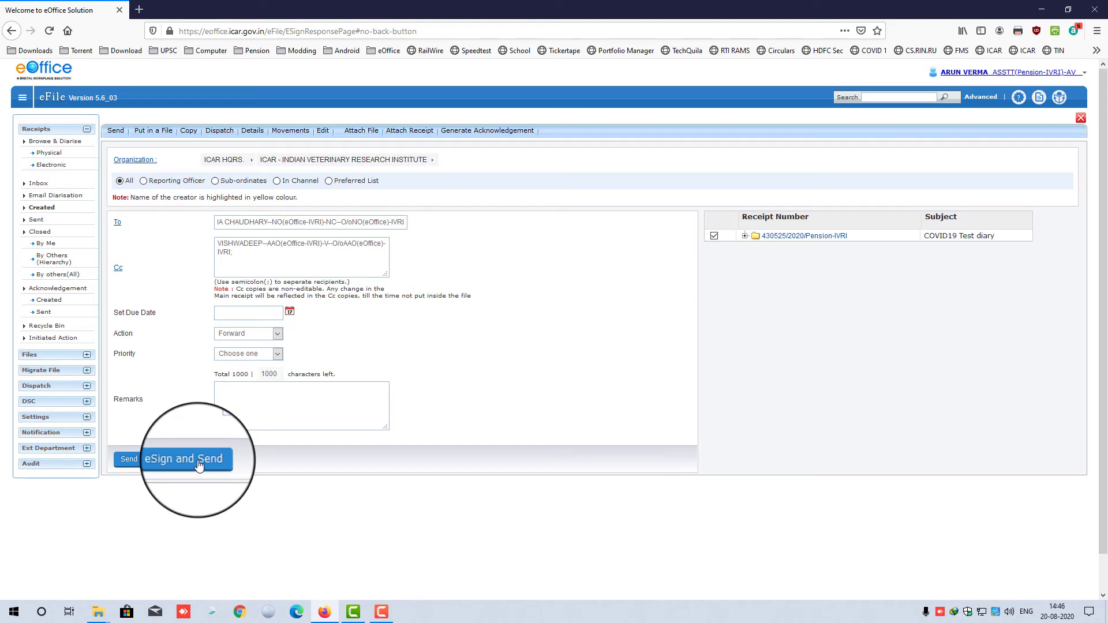
left_click(128, 462)
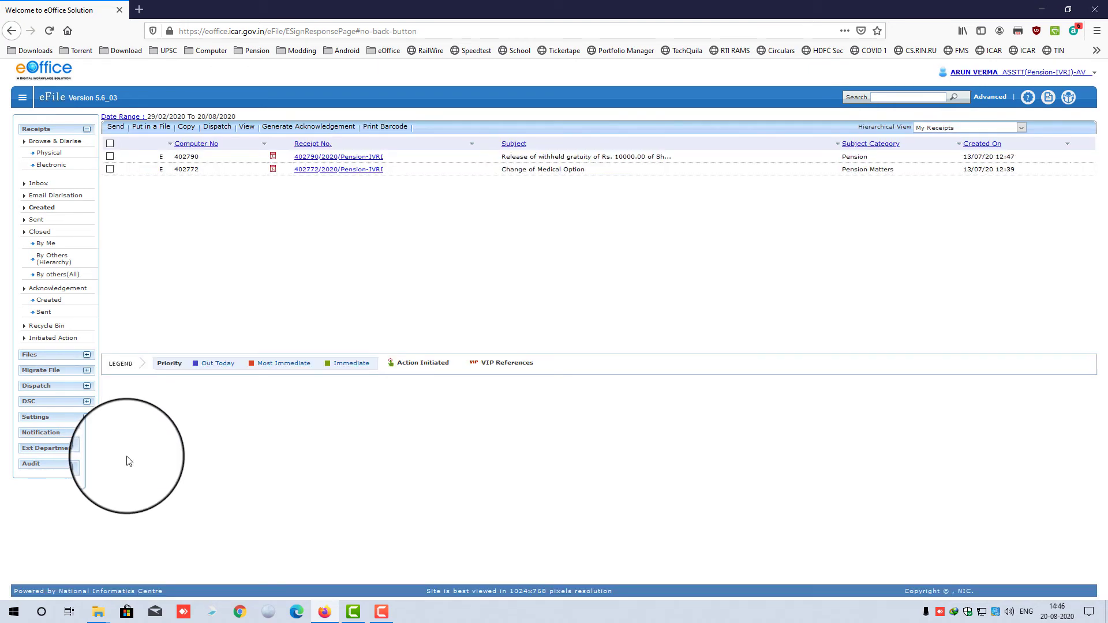
left_click(36, 220)
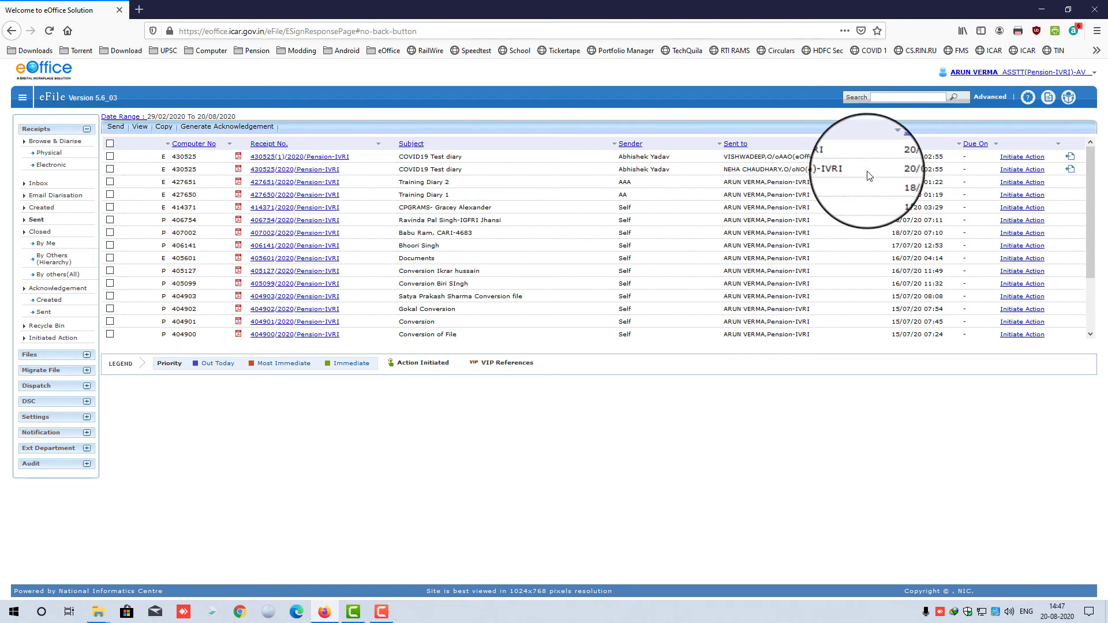
- Pull back the first-sent COVID19 Test diary copy with the remarks 'wrongly sent'
left_click(1071, 169)
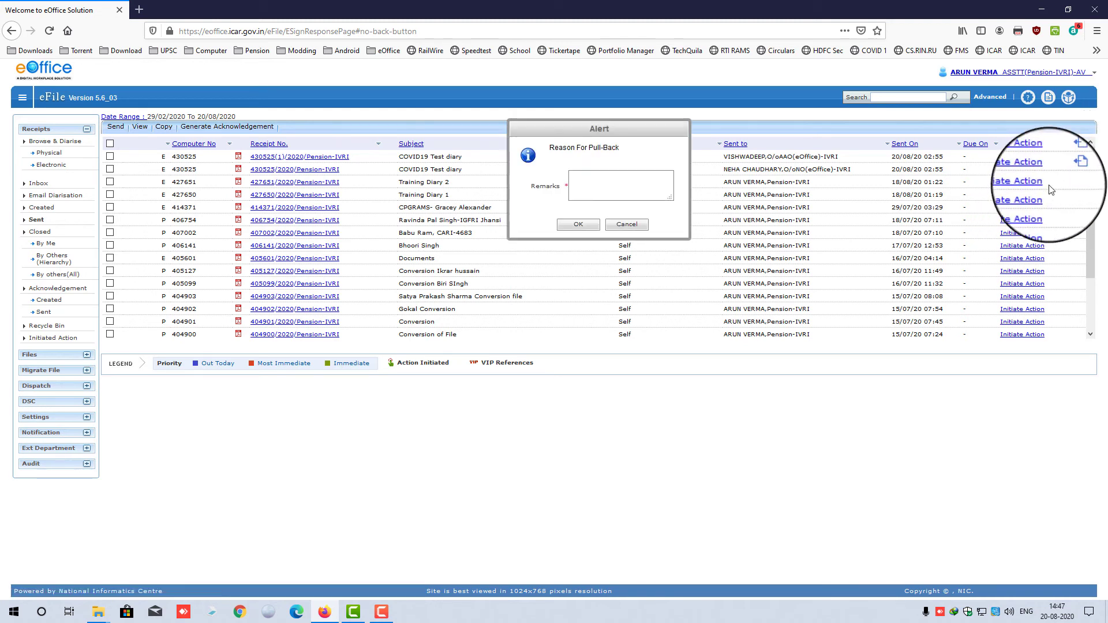
left_click(620, 226)
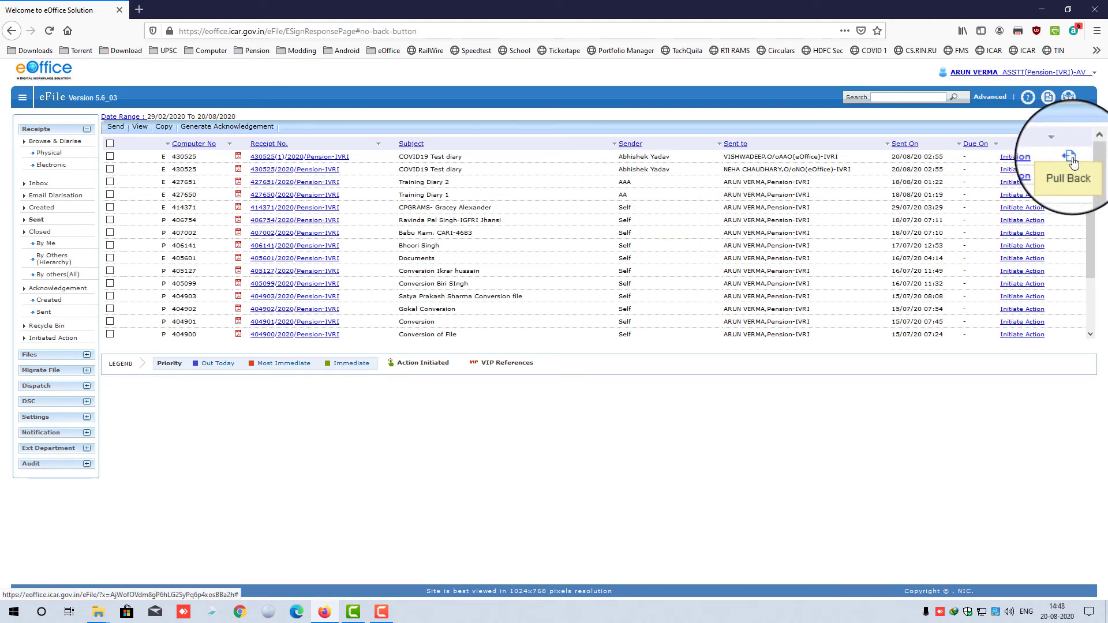
left_click(1071, 157)
left_click(607, 180)
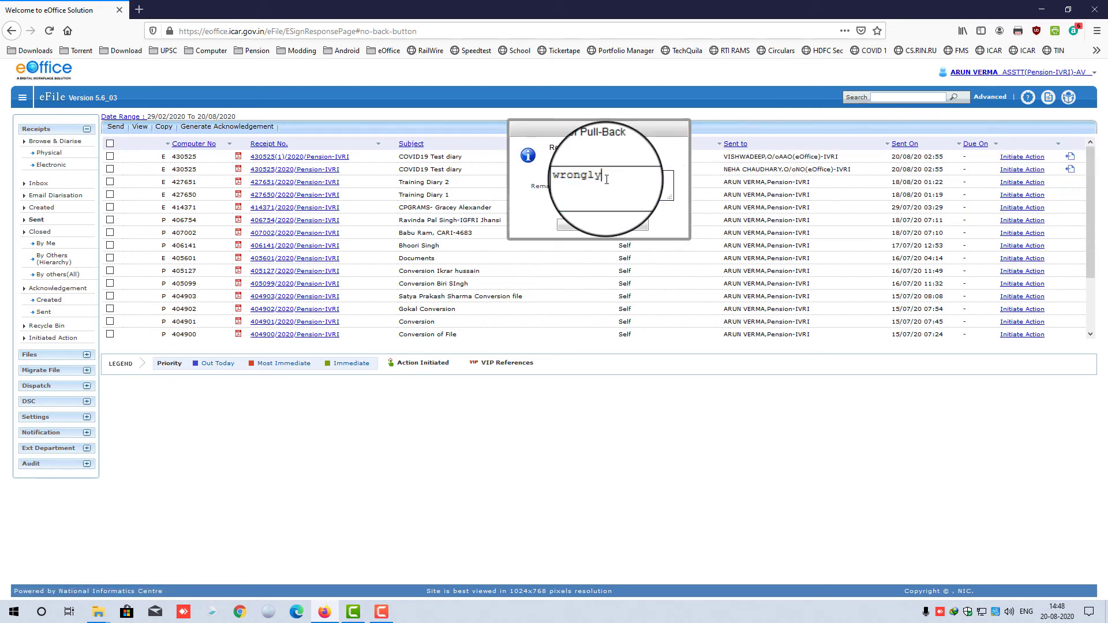
type("wrongly sent")
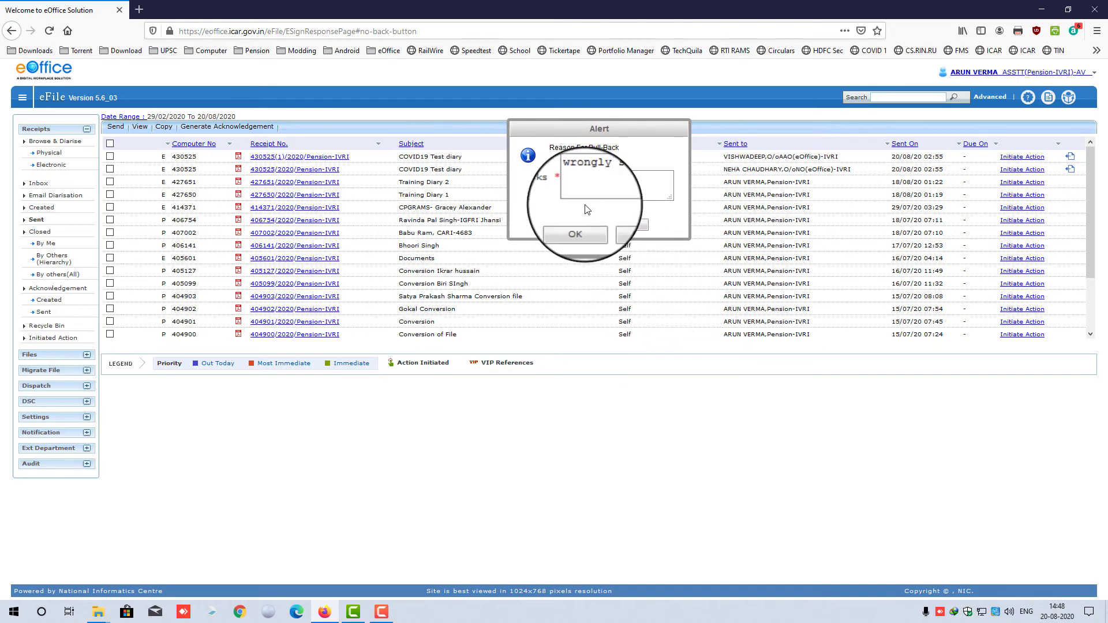
left_click(570, 224)
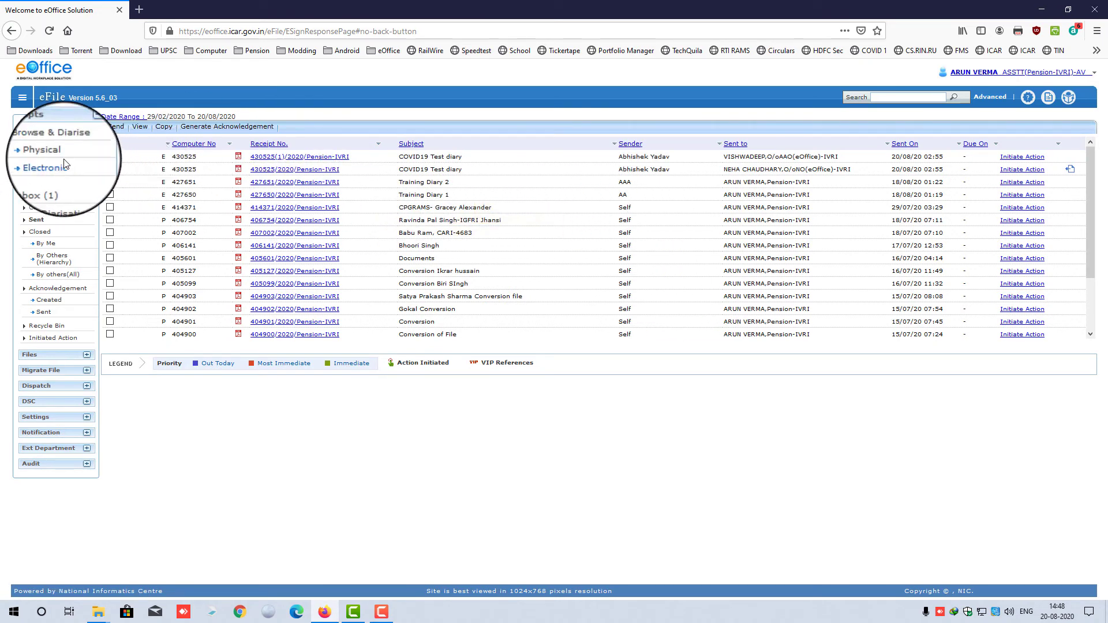
- Reload the Inbox and review receipt 430525(1)/2020/Pension-IVRI's movement history
left_click(49, 186)
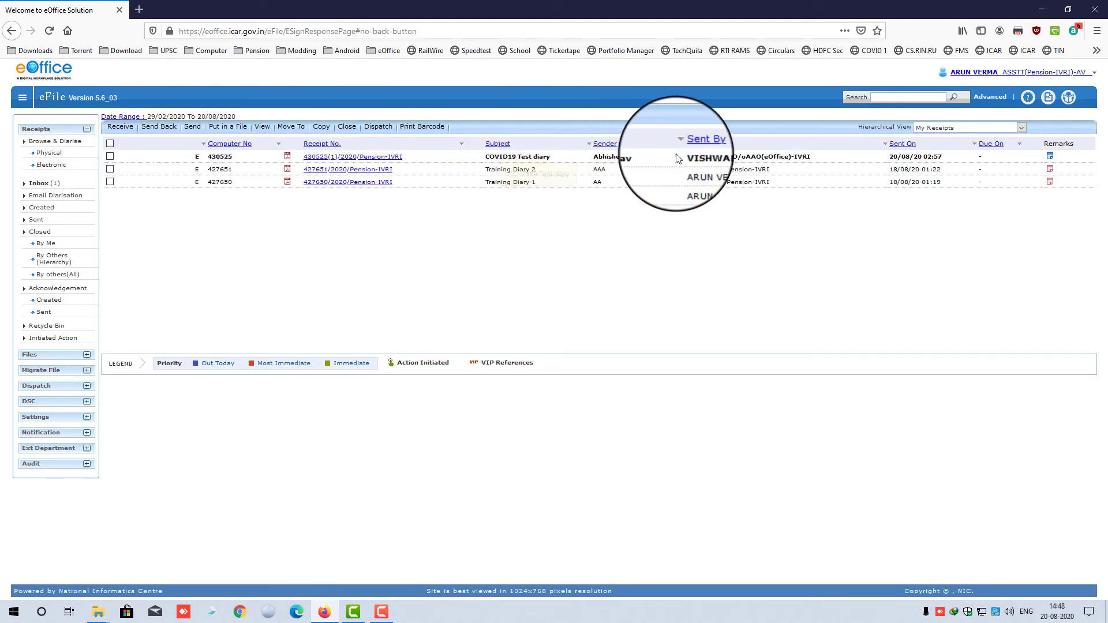
left_click_drag(687, 157, 772, 171)
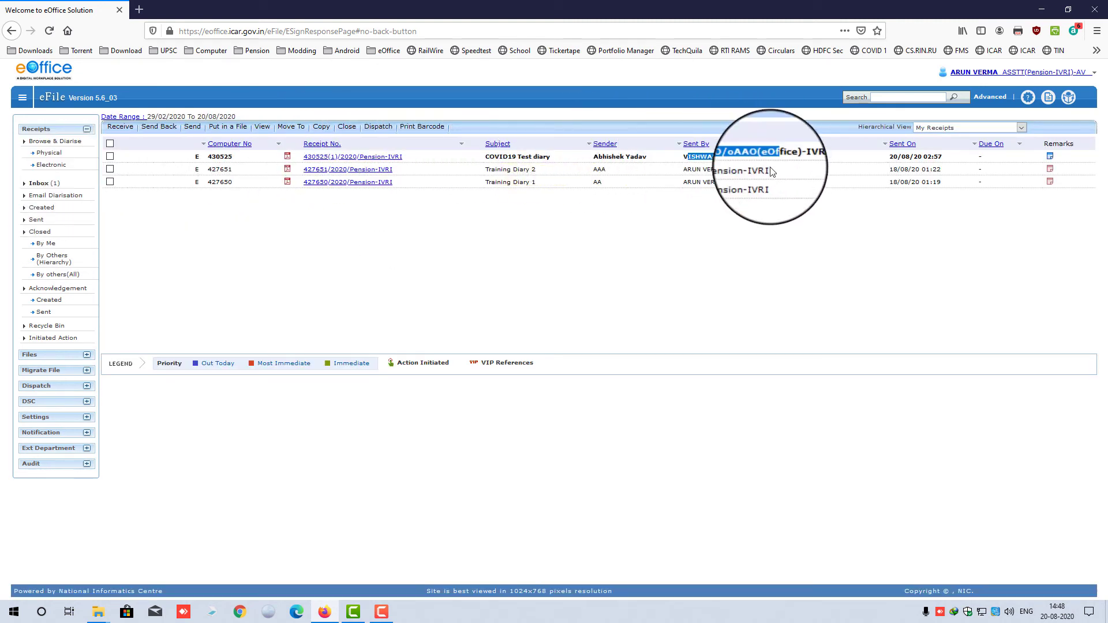
left_click(538, 223)
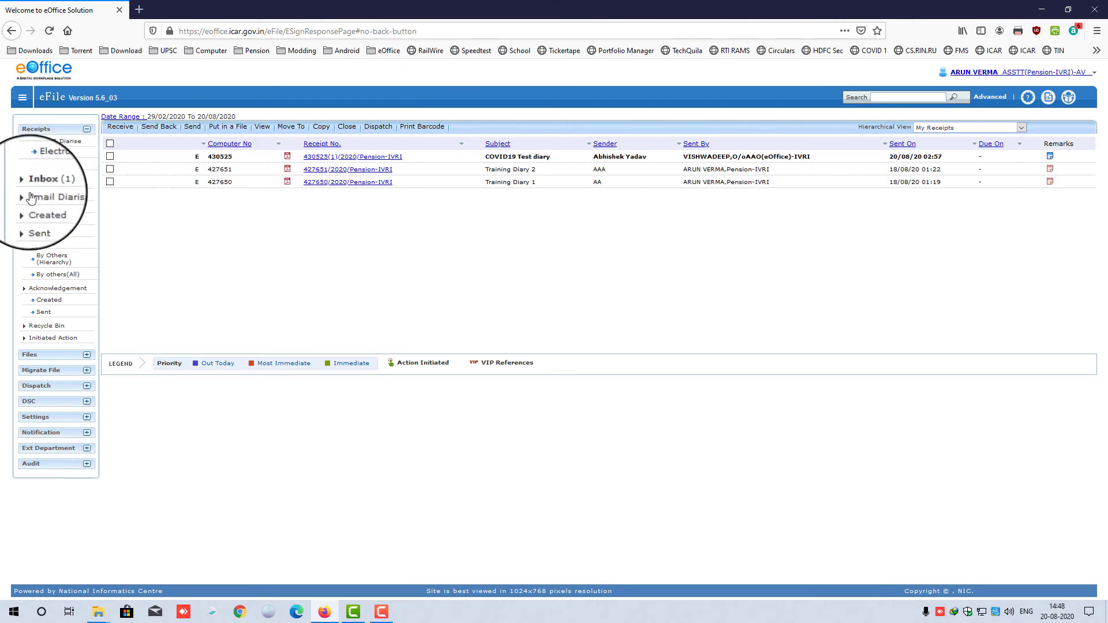
left_click(40, 183)
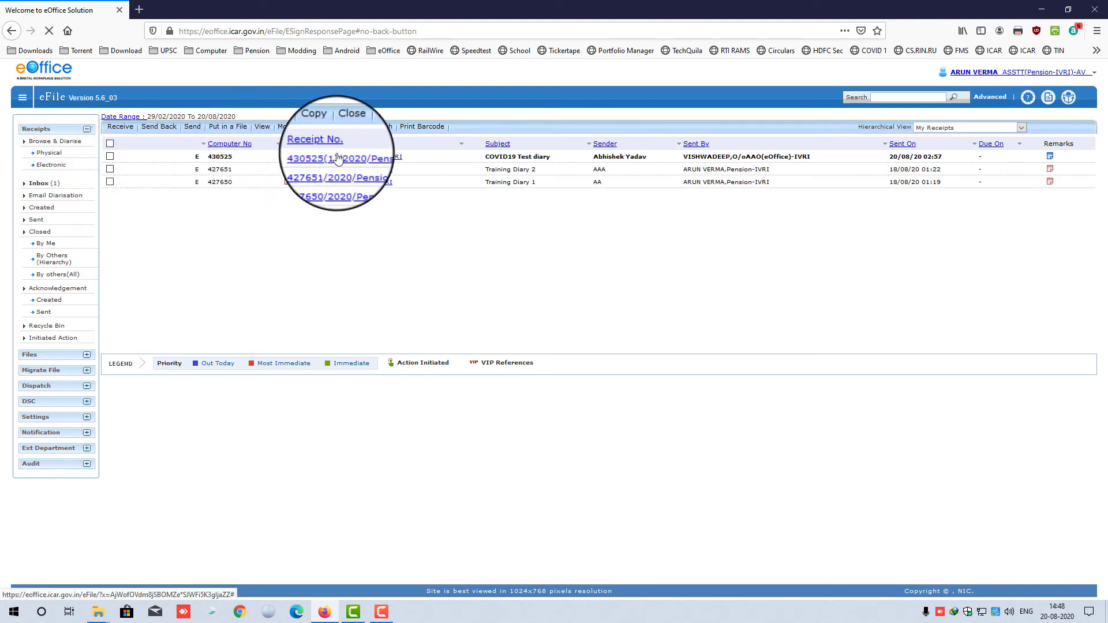
left_click(312, 157)
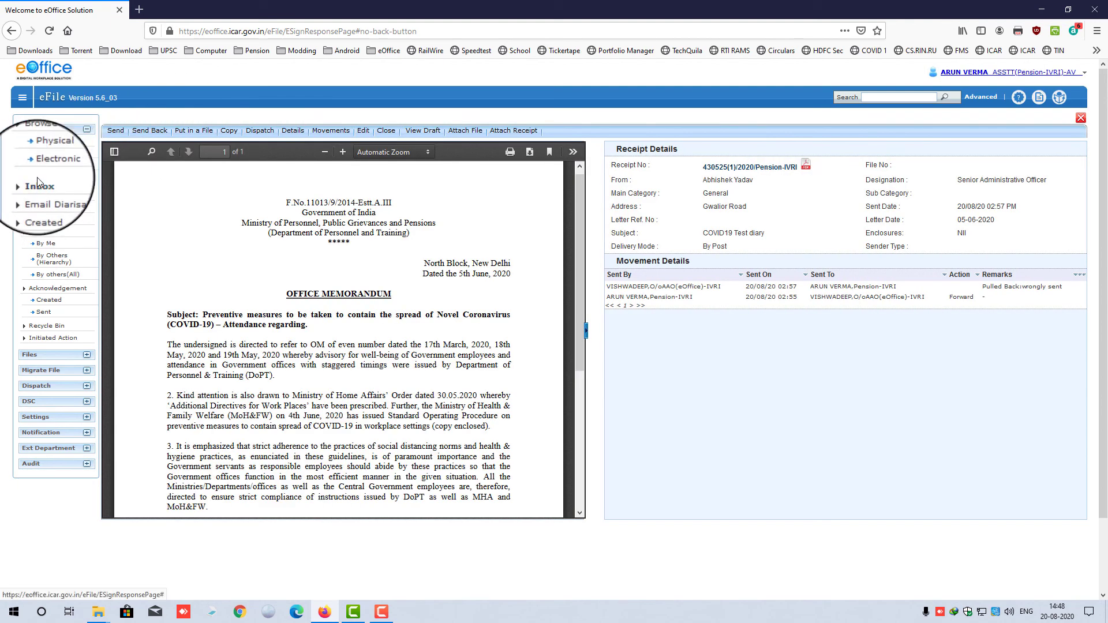
left_click(38, 183)
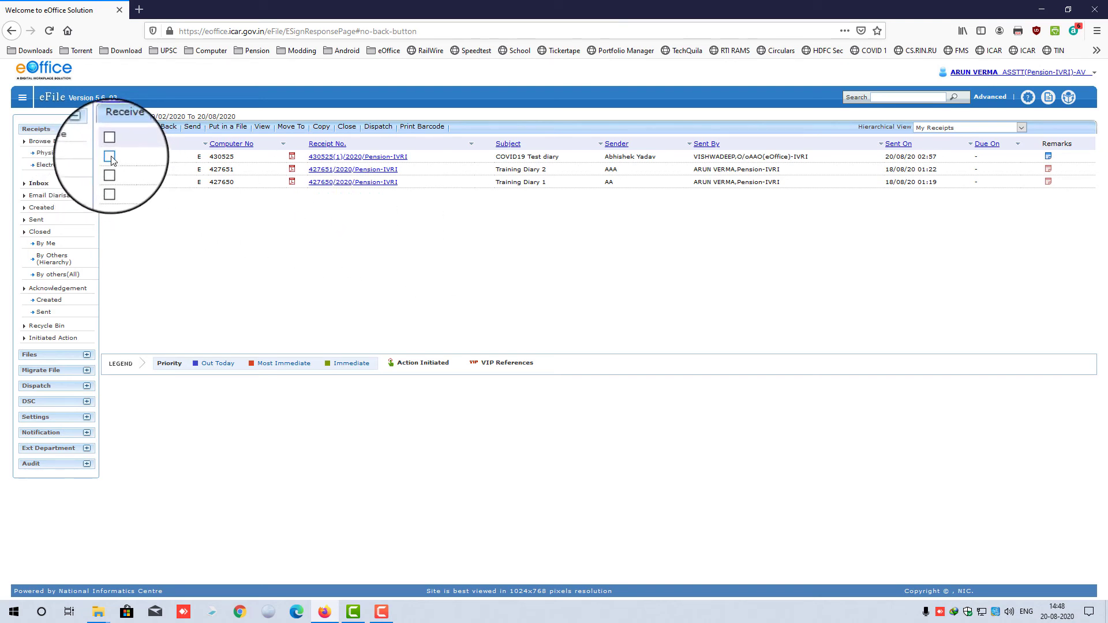
- Close receipt 430525 with the remark 'close test', then check the Recycle Bin and Inbox
left_click(354, 142)
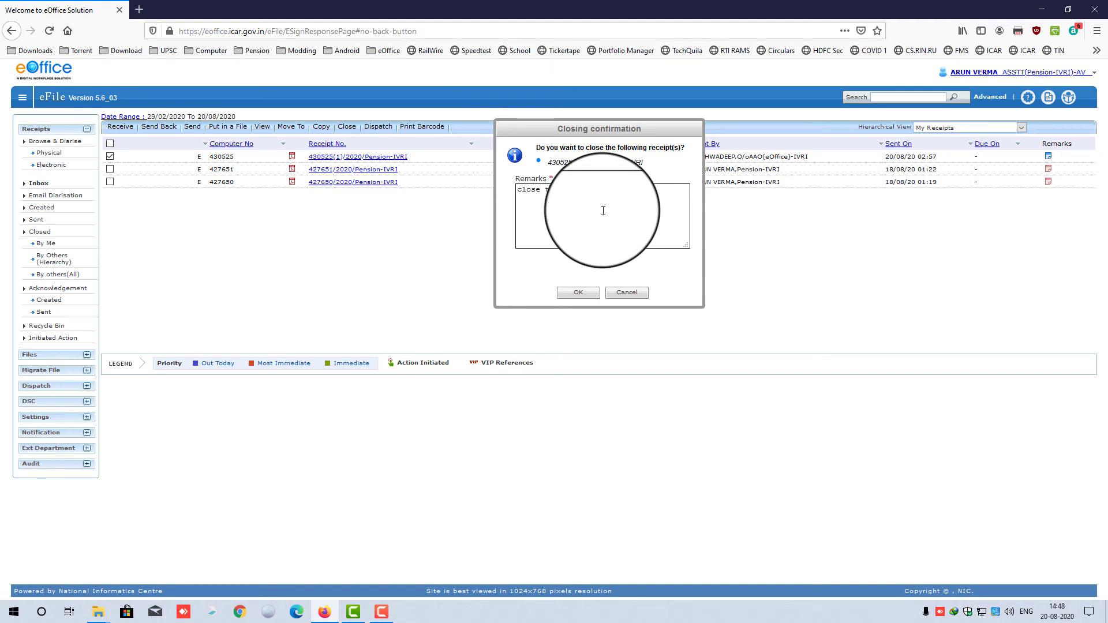
left_click(578, 293)
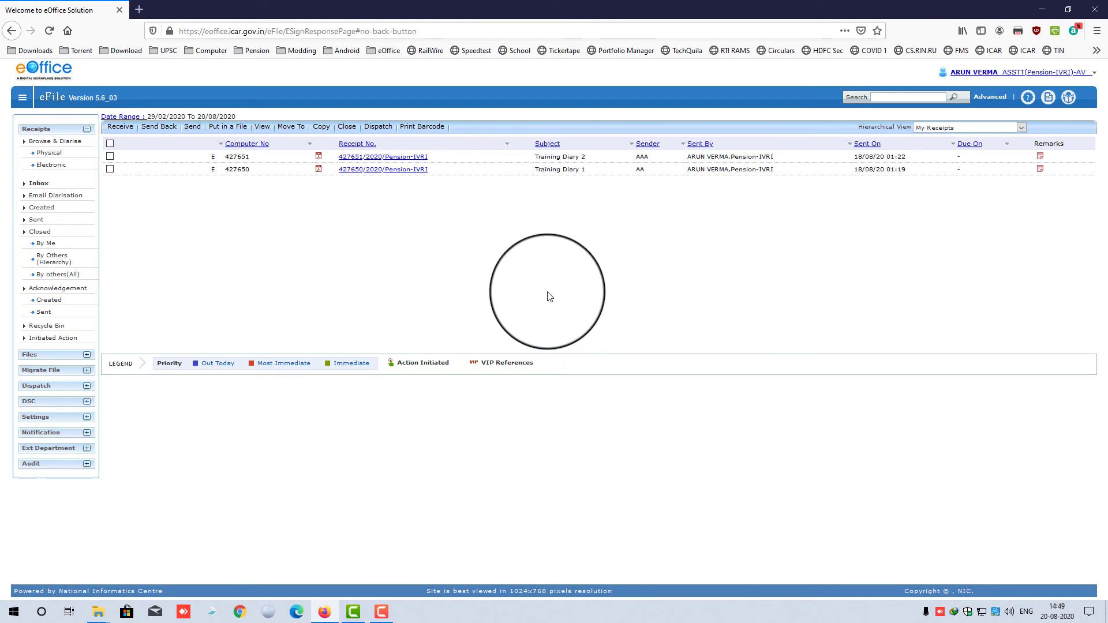
left_click(43, 328)
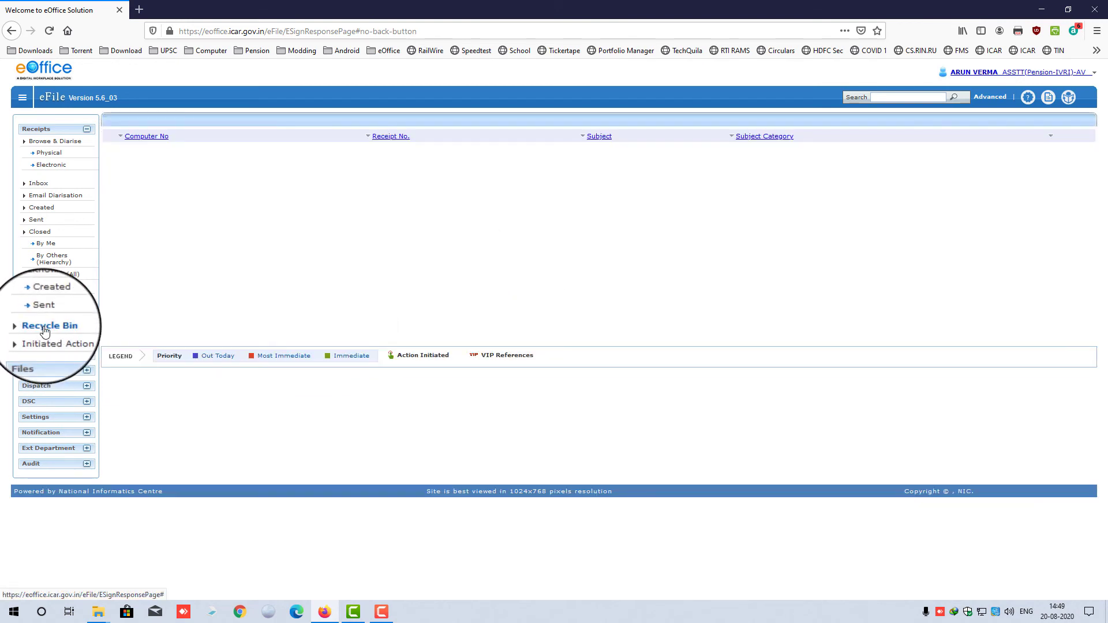
left_click(30, 183)
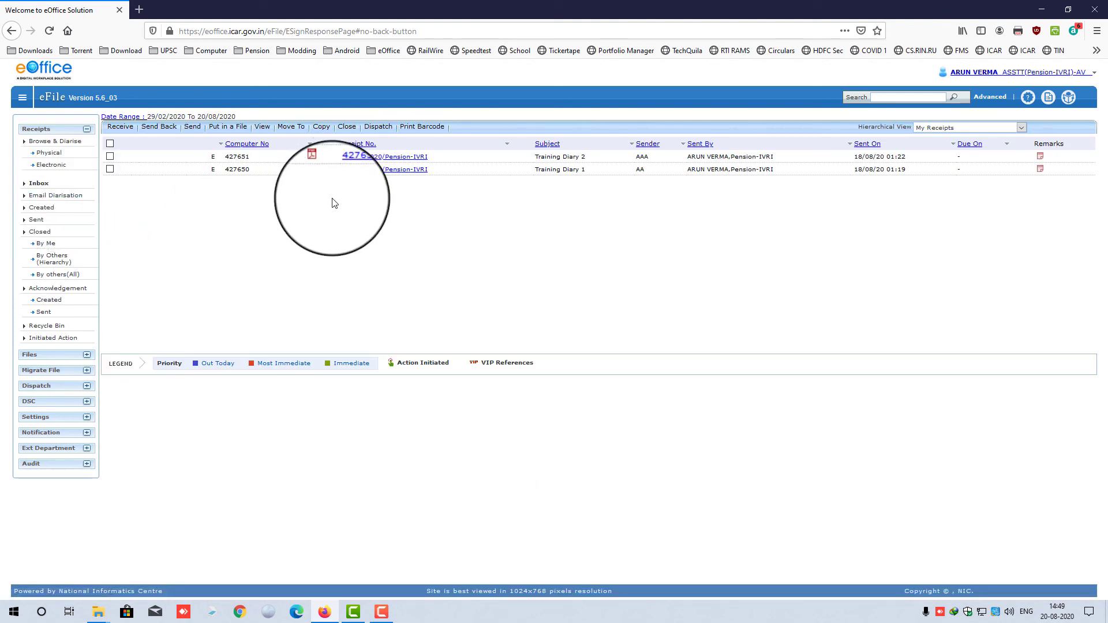
- Find receipt 430525 in the Closed By Me list, then open the electronic diarisation form
left_click(50, 247)
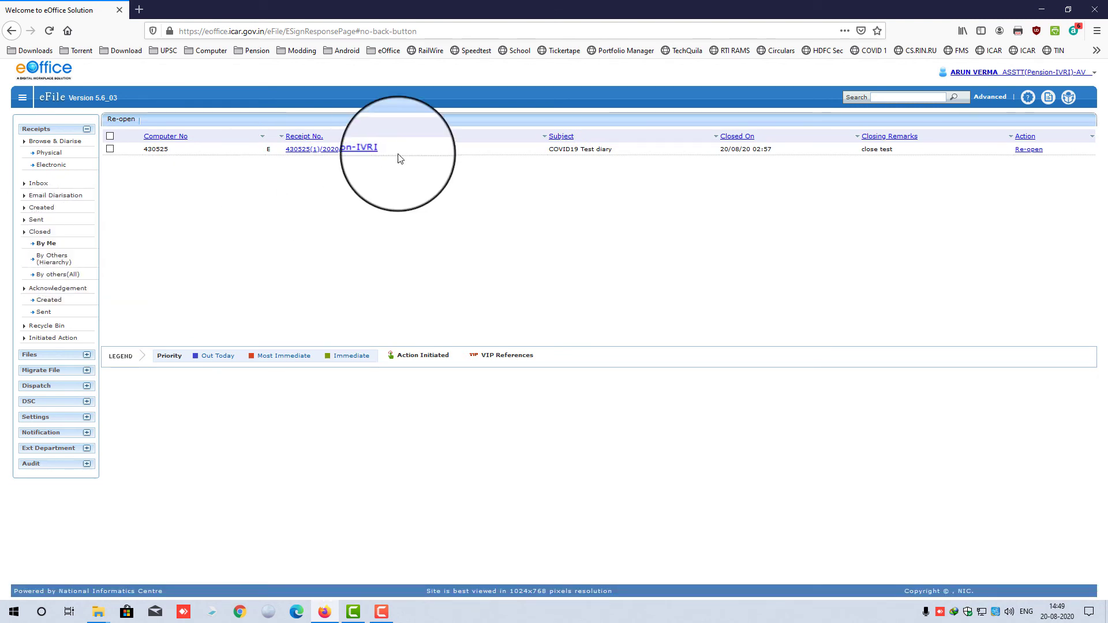
left_click(47, 264)
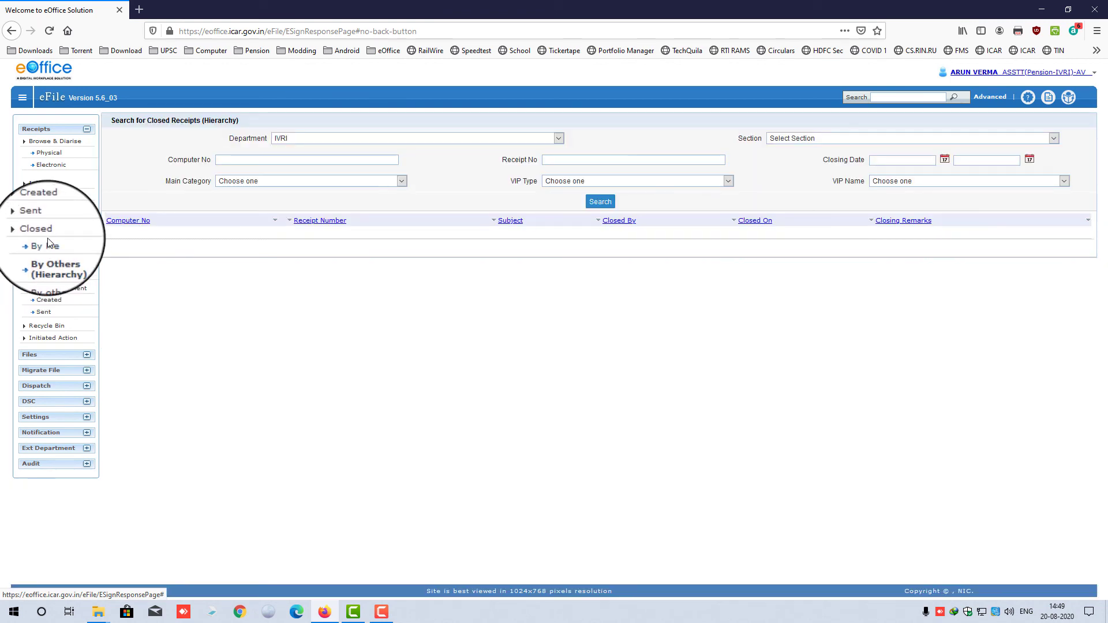
left_click(49, 243)
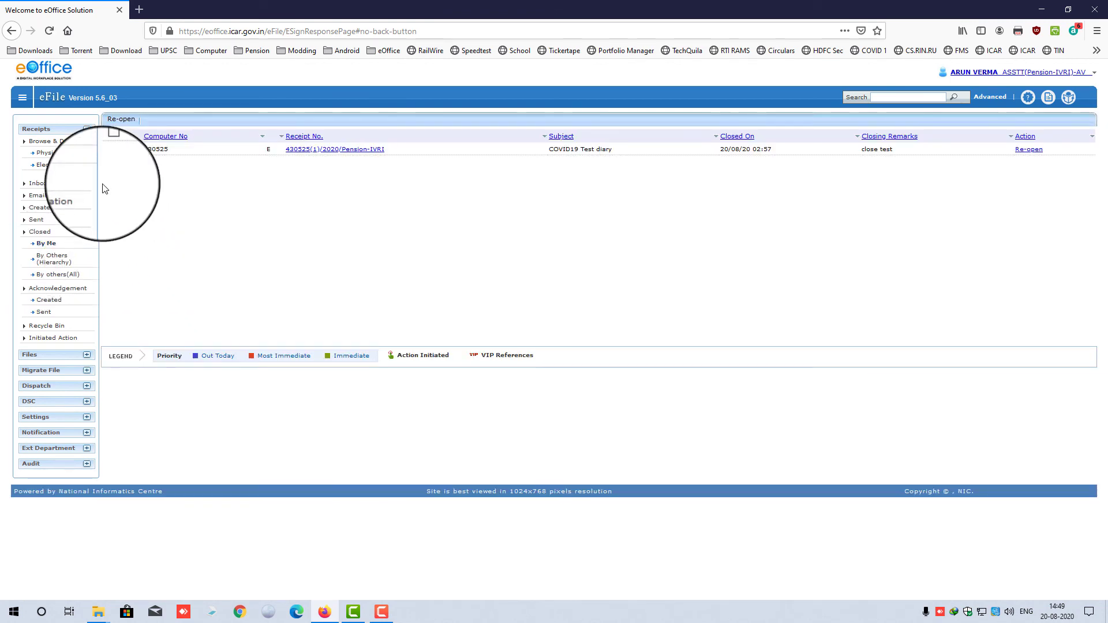
left_click(55, 168)
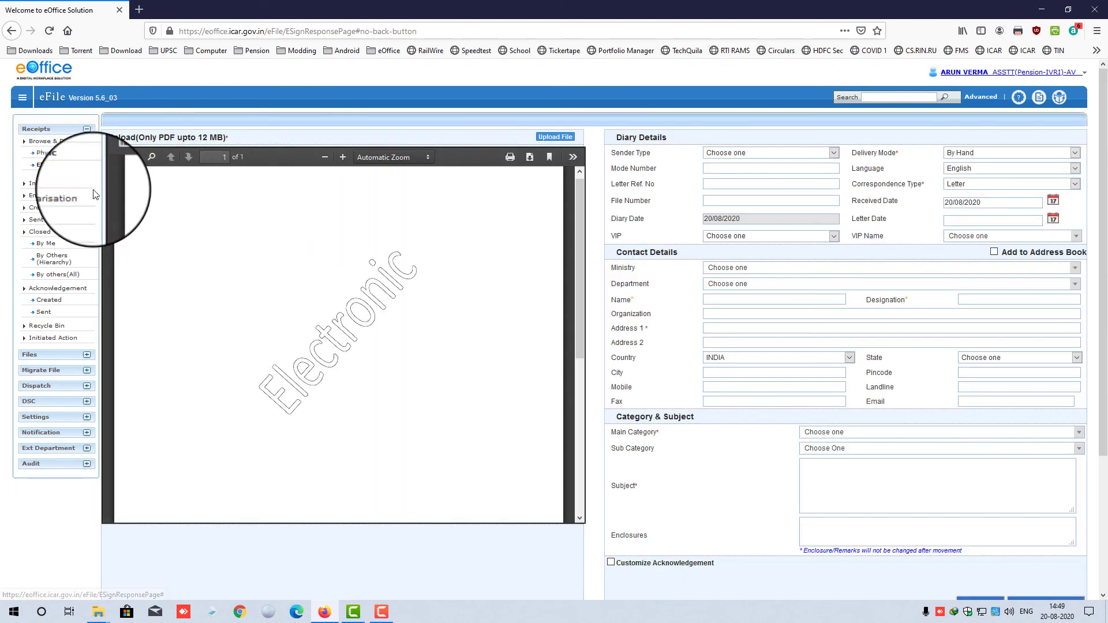
- Switch to the Physical diarisation form and upload the DSC Example PDF
left_click(55, 154)
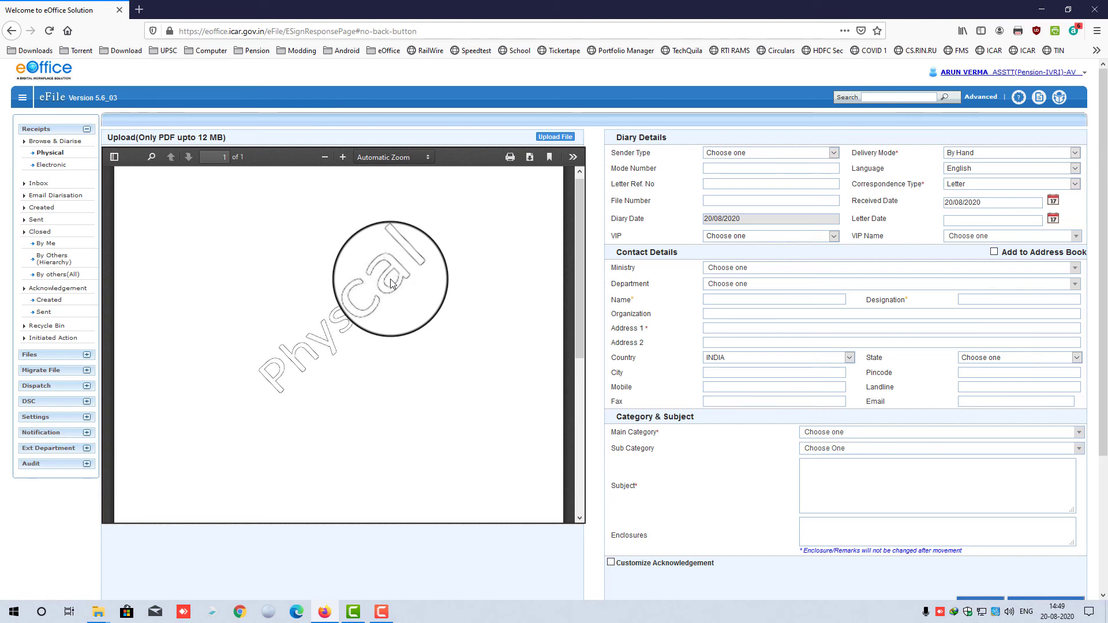
left_click(558, 137)
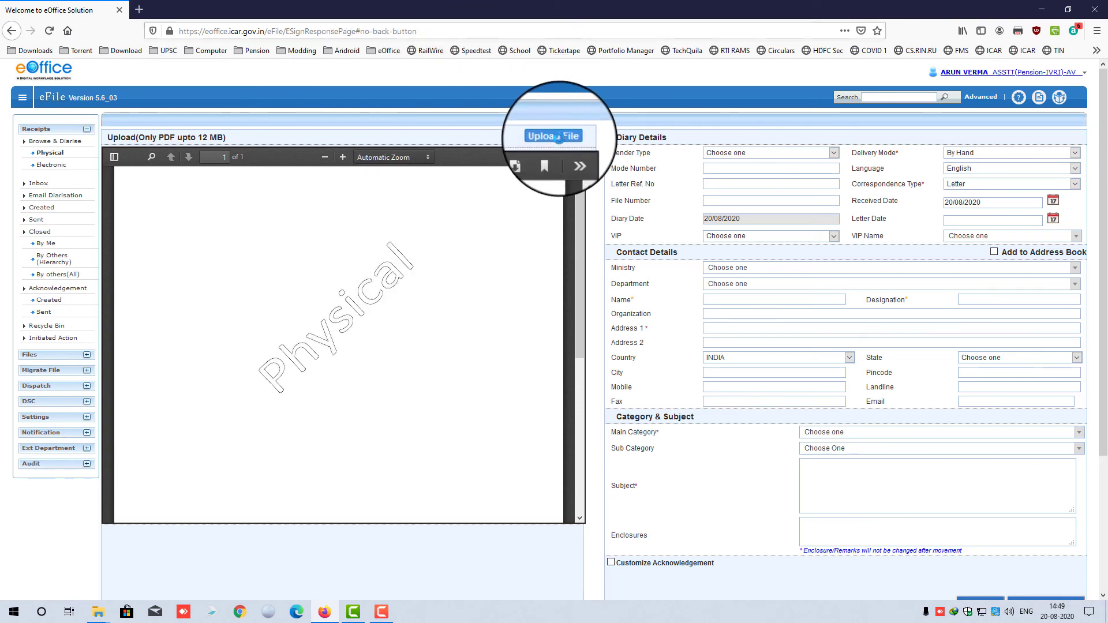
left_click(517, 292)
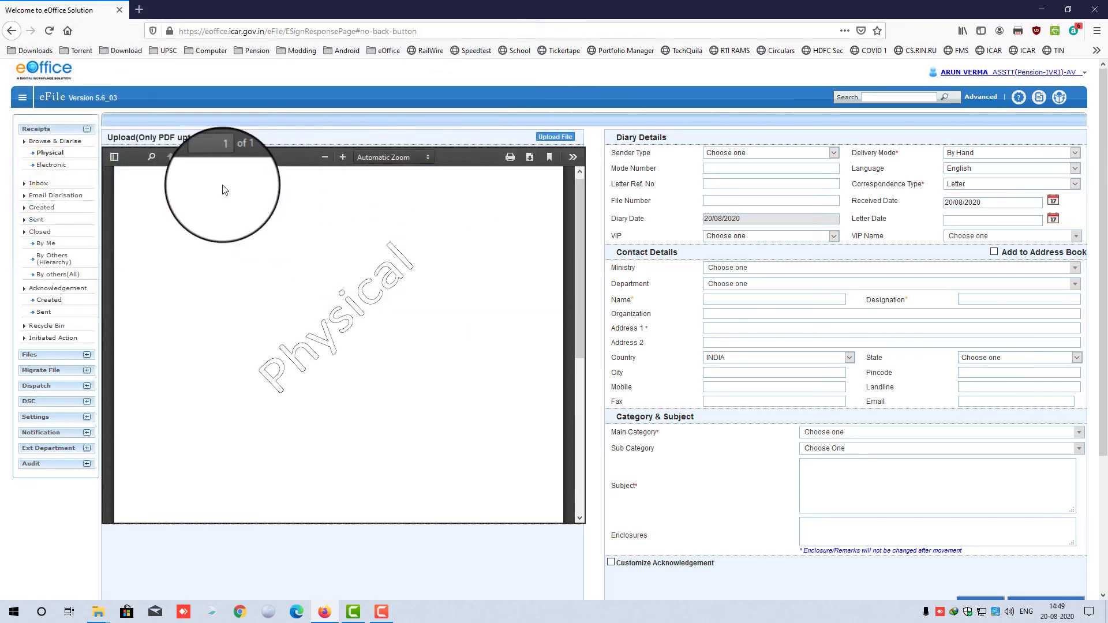
left_click(555, 136)
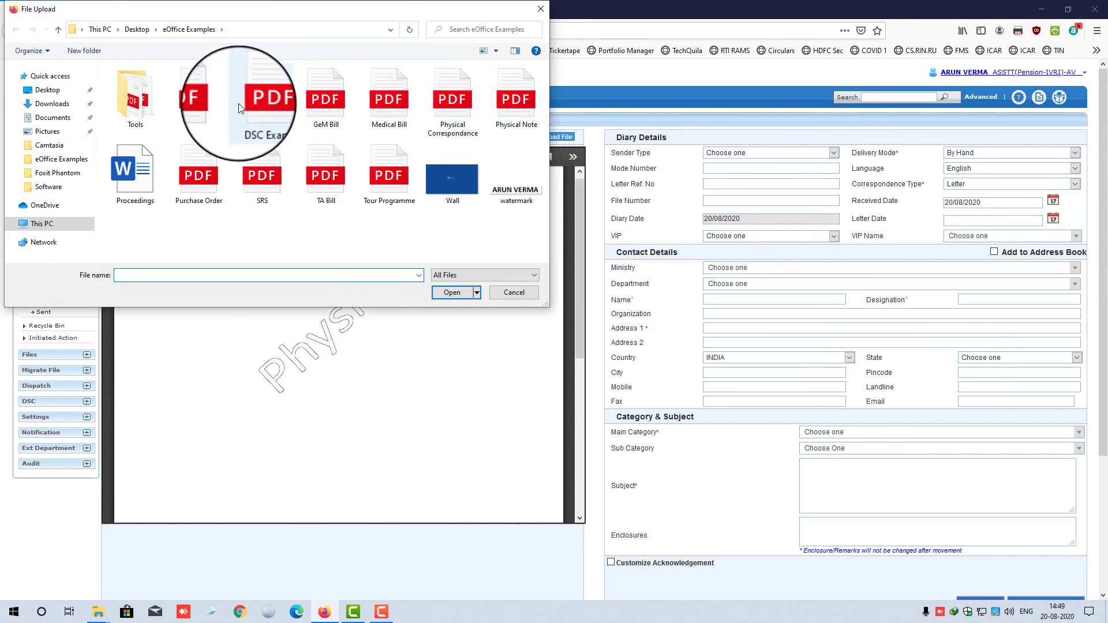
left_click(260, 101)
double_click(258, 100)
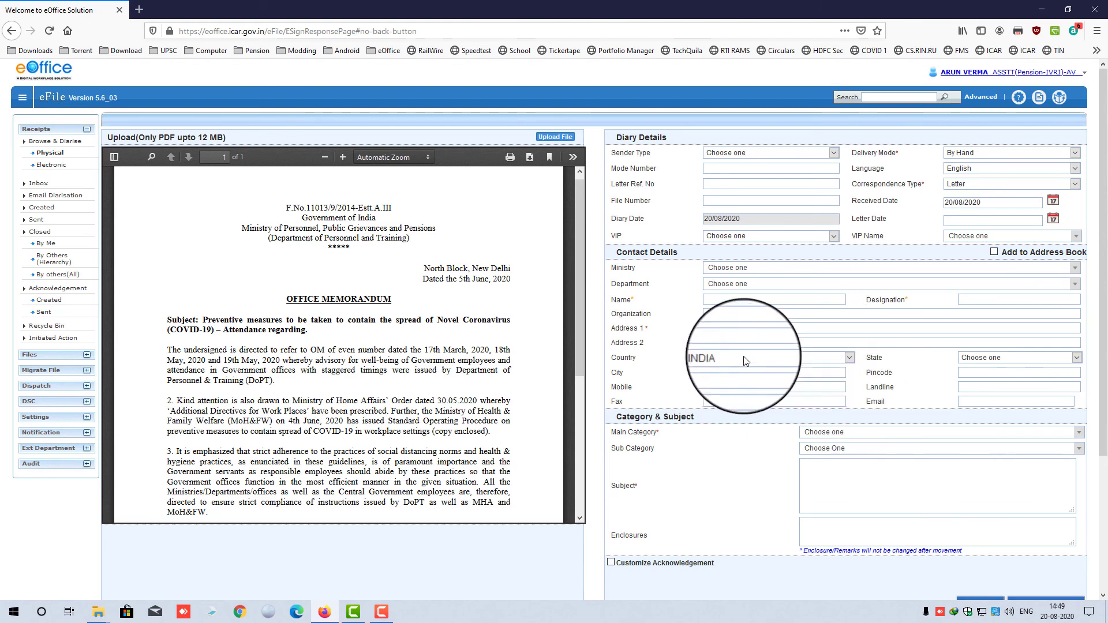
- Scroll through the previewed memorandum and form, then select the Enclosures field
scroll(912, 353, "down", 2)
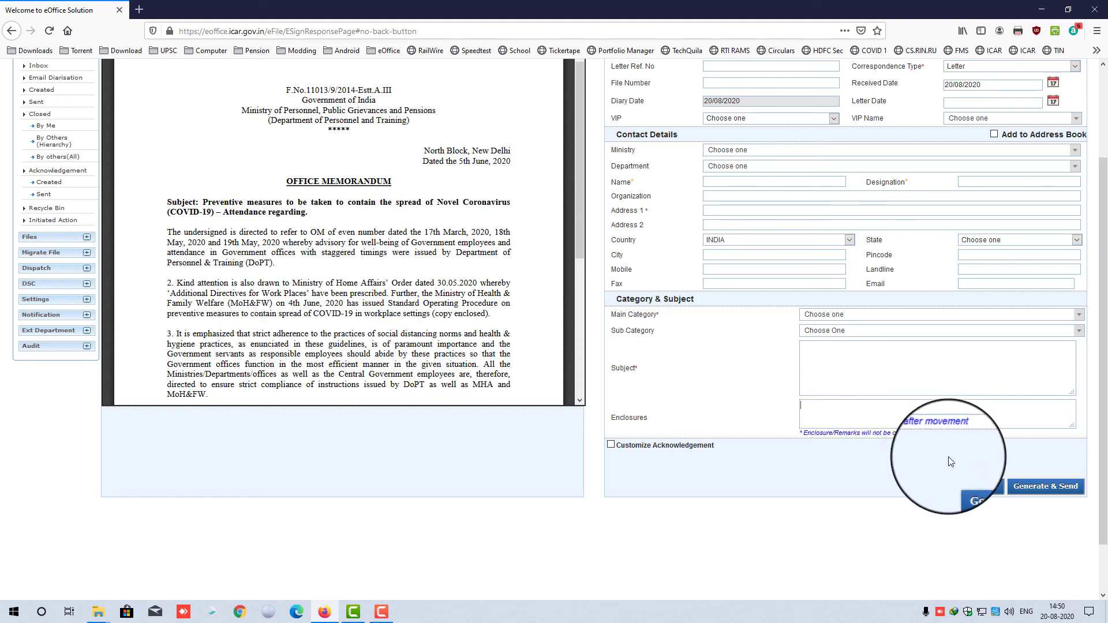
scroll(750, 412, "up", 4)
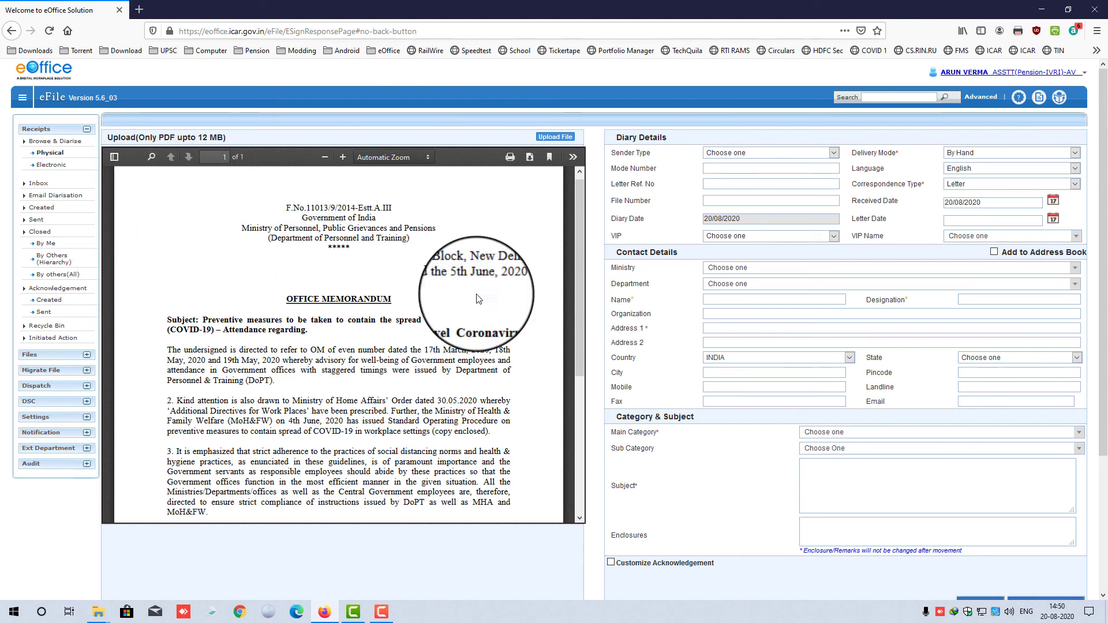
scroll(941, 479, "down", 3)
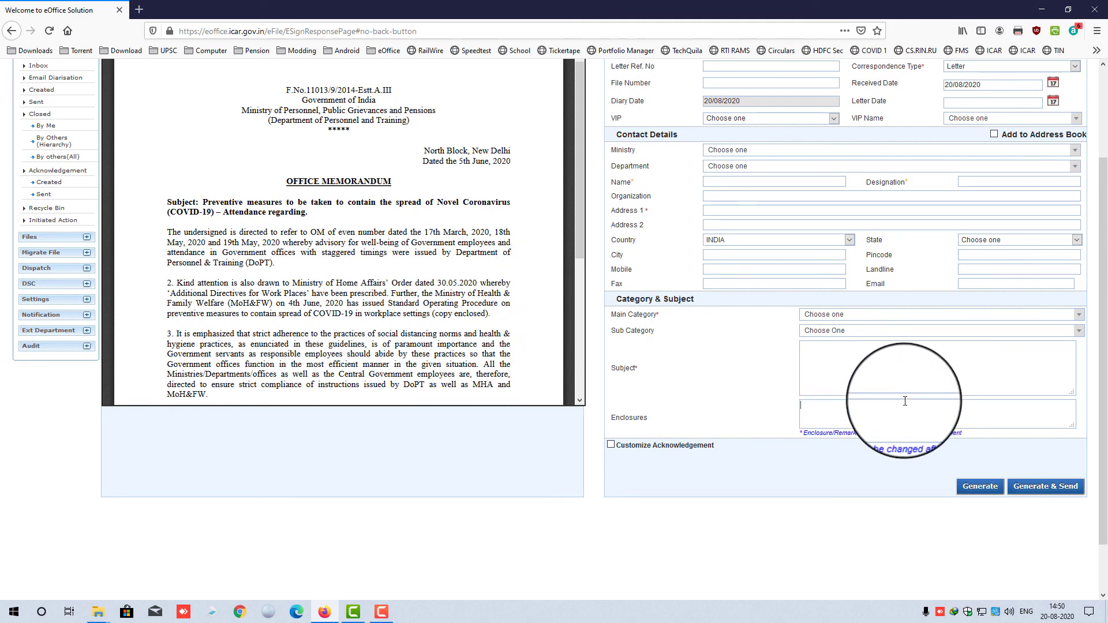
scroll(635, 350, "up", 3)
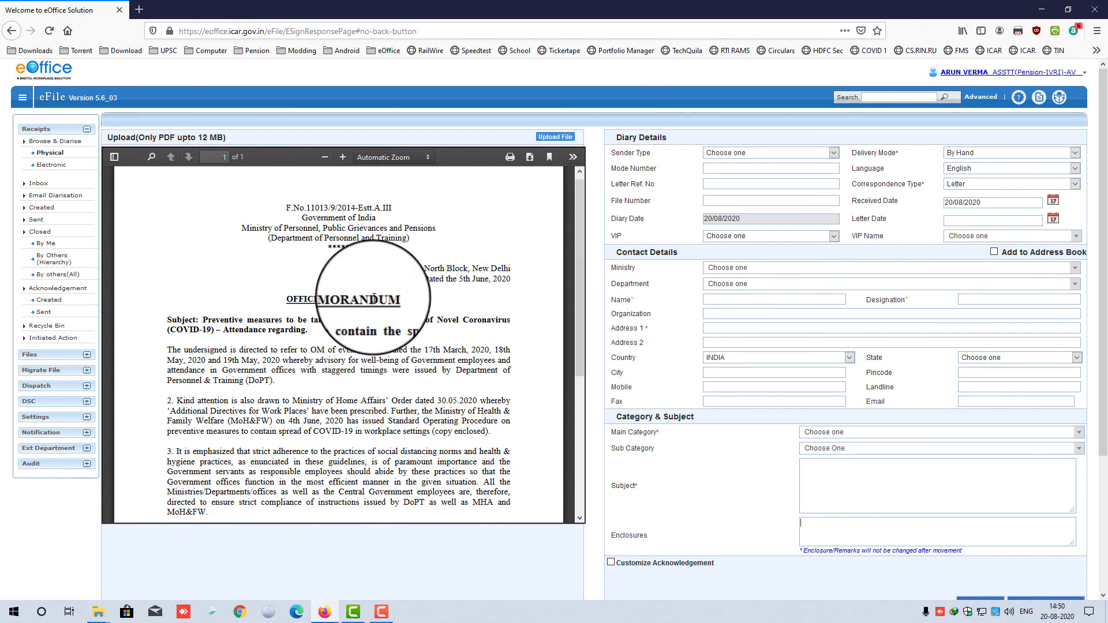
scroll(374, 298, "down", 3)
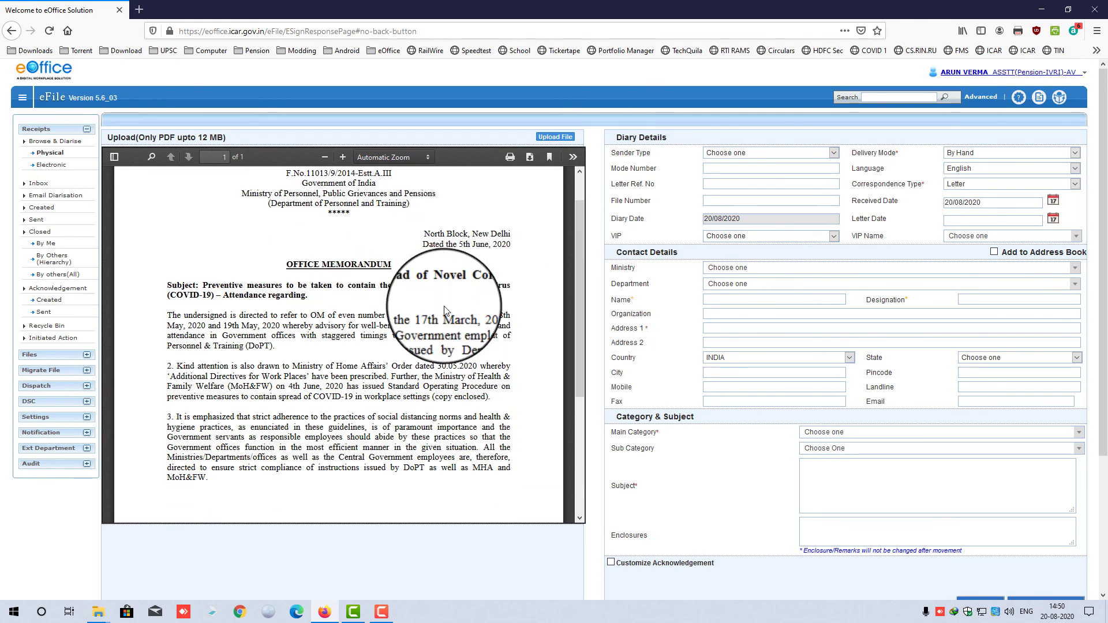
left_click(835, 534)
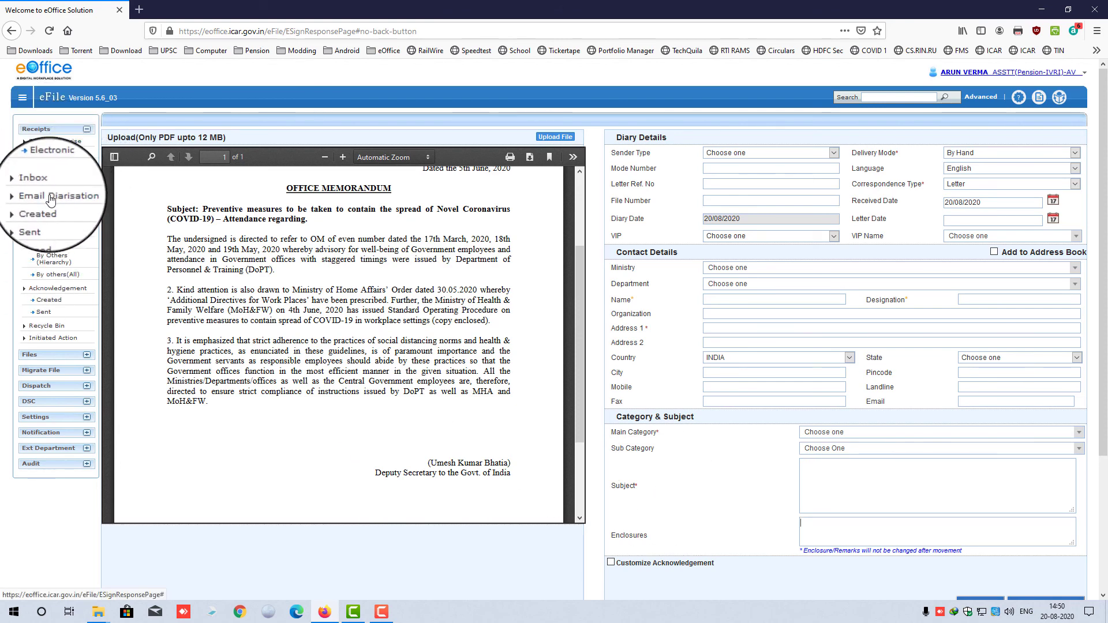
- In the Inbox, try receiving receipt 427651, dismiss the already-received alert, and untick it
left_click(38, 183)
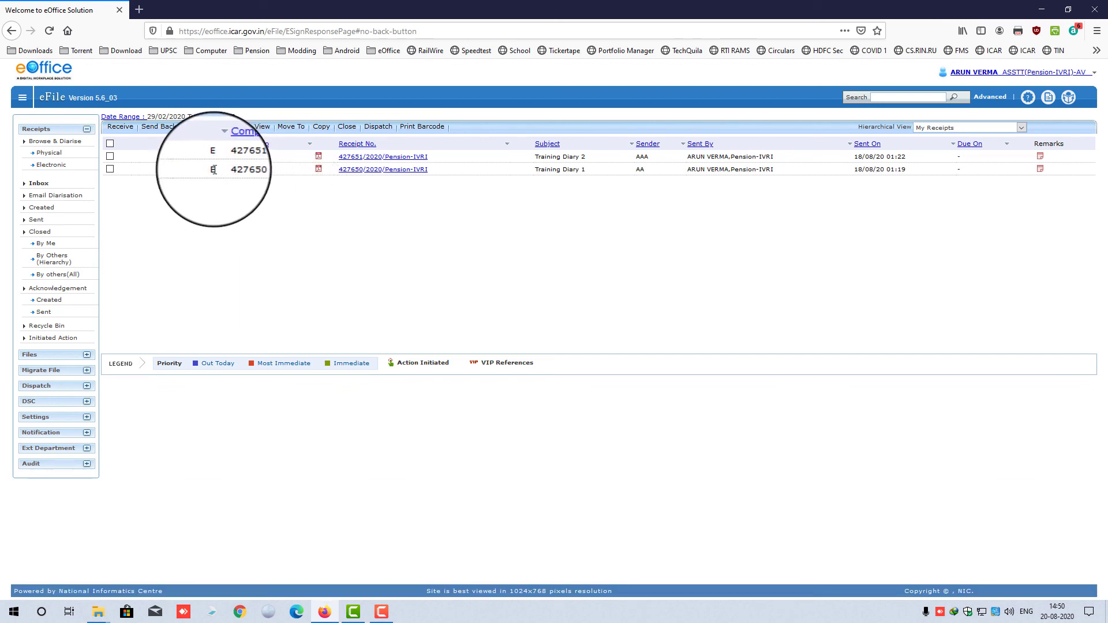
mouse_move(216, 167)
left_mouse_down()
mouse_move(212, 178)
mouse_move(211, 156)
left_mouse_up()
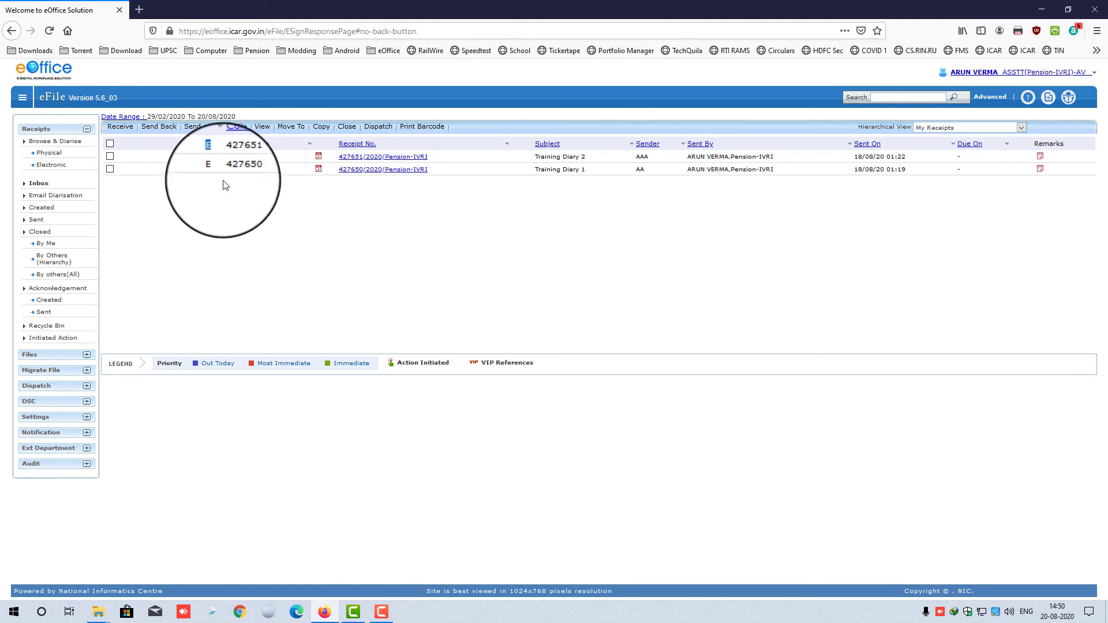
left_click(244, 215)
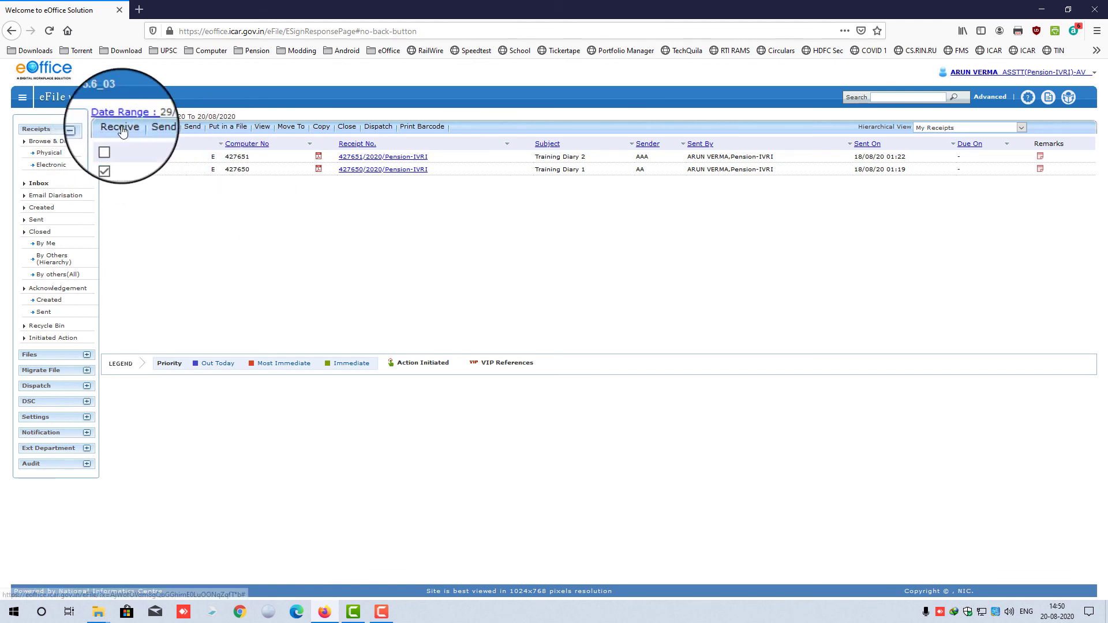
left_click(121, 129)
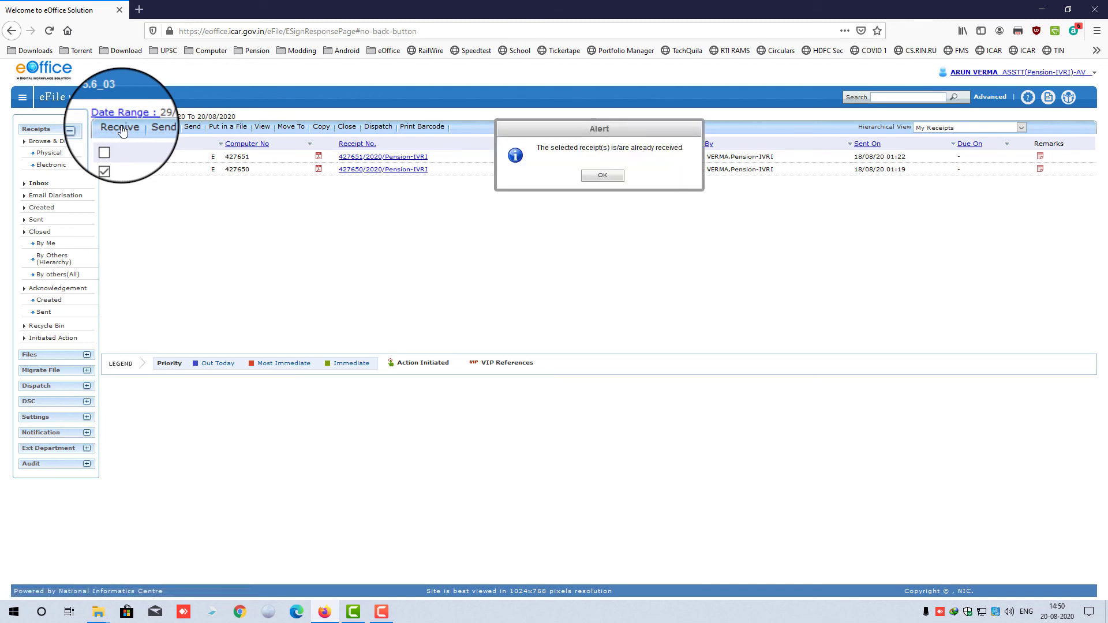
left_click(583, 180)
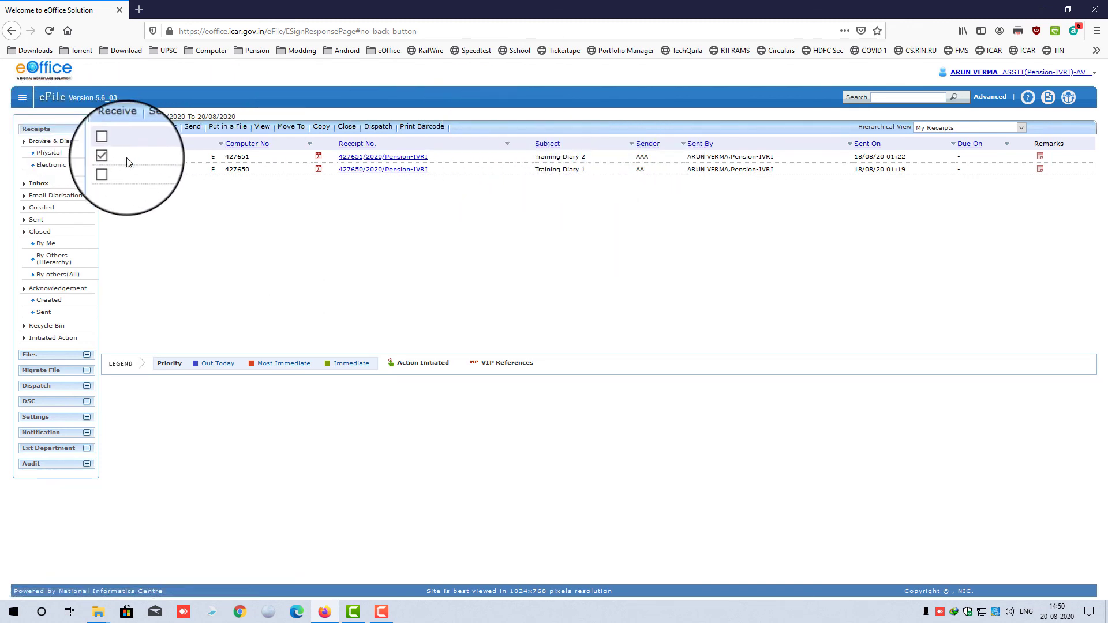
left_click(111, 156)
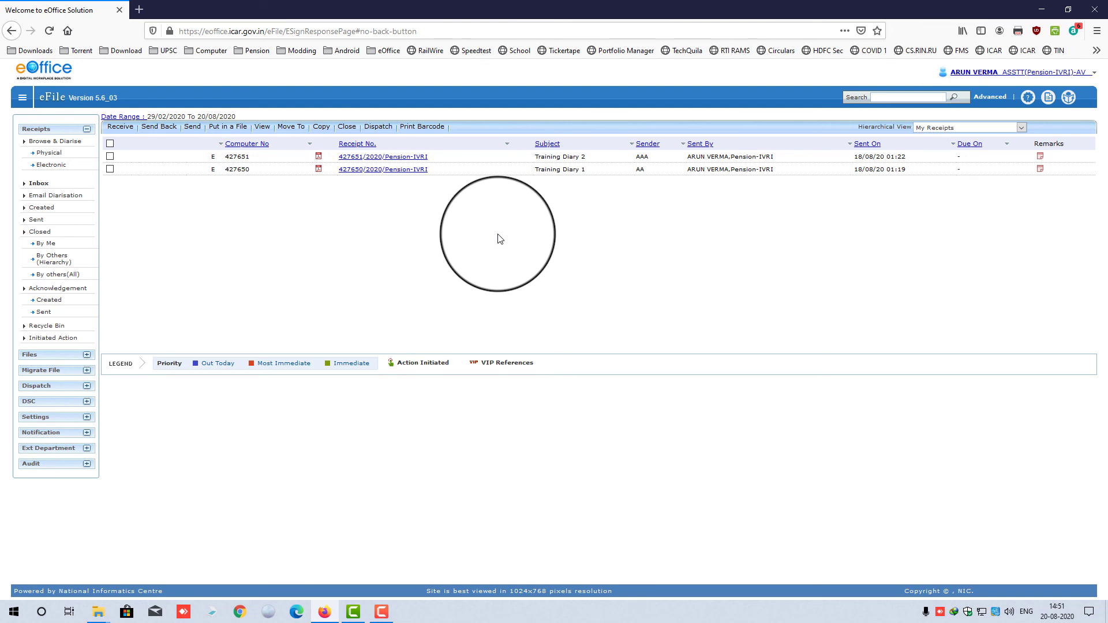
left_click(381, 612)
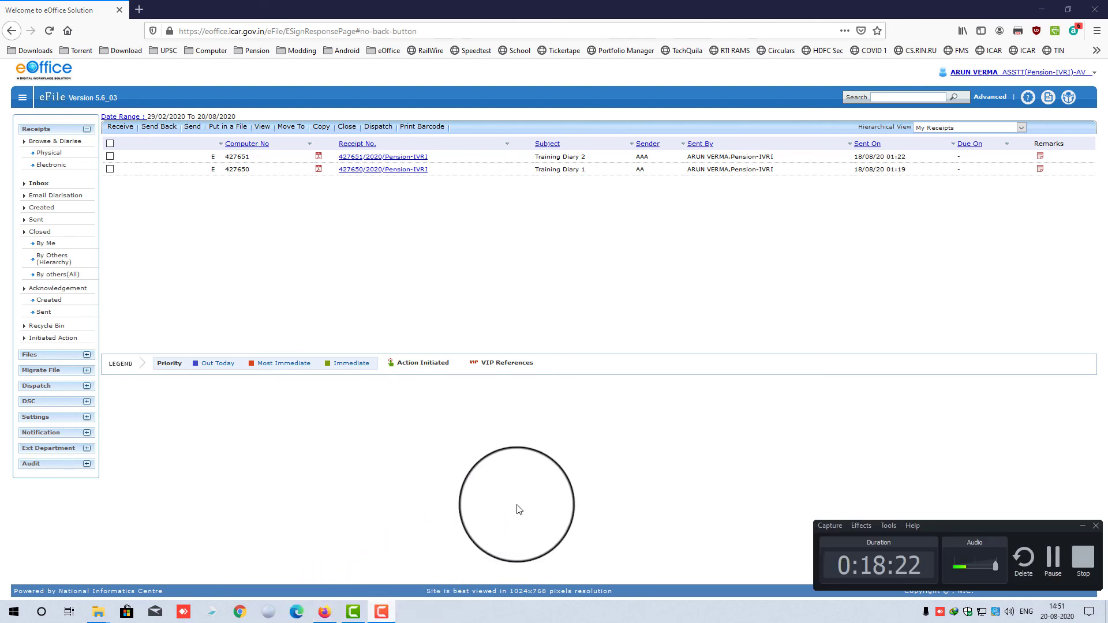
left_click(381, 611)
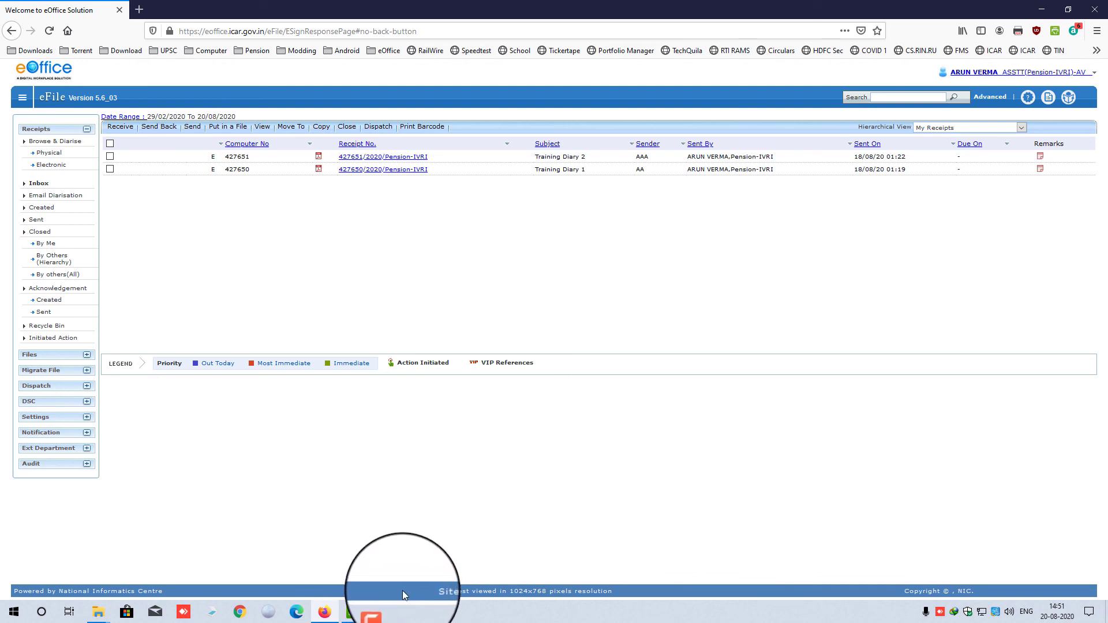